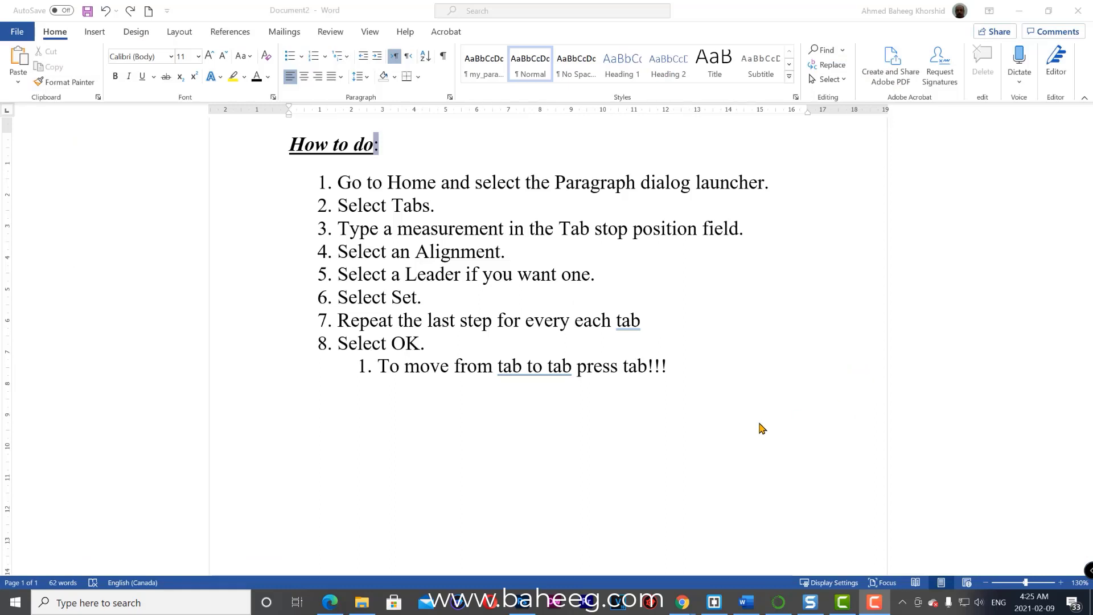
Set a left-aligned 3 cm tab stop on the blank line below the list and enter a sentence giving the author's first name
{"action": "left_click", "coordinate": [313, 426]}
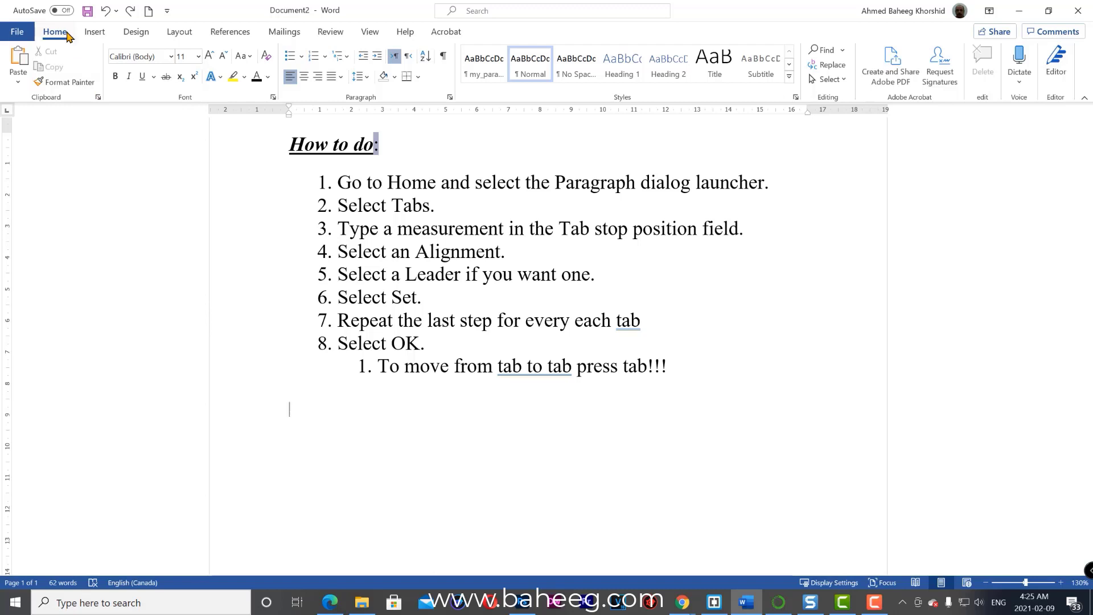
{"action": "left_click", "coordinate": [450, 98]}
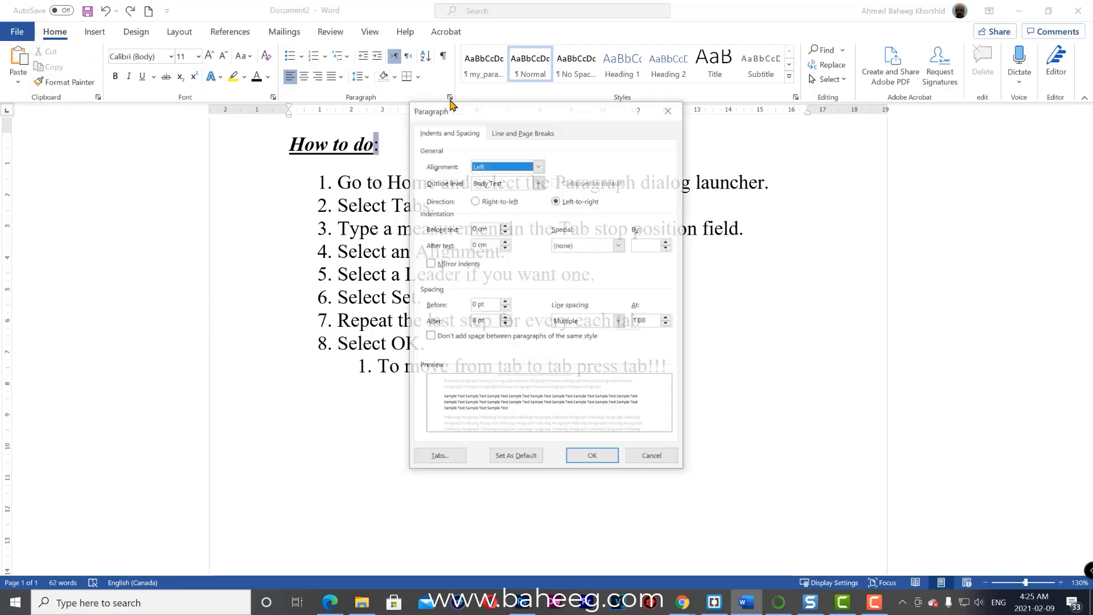
{"action": "left_click", "coordinate": [450, 459]}
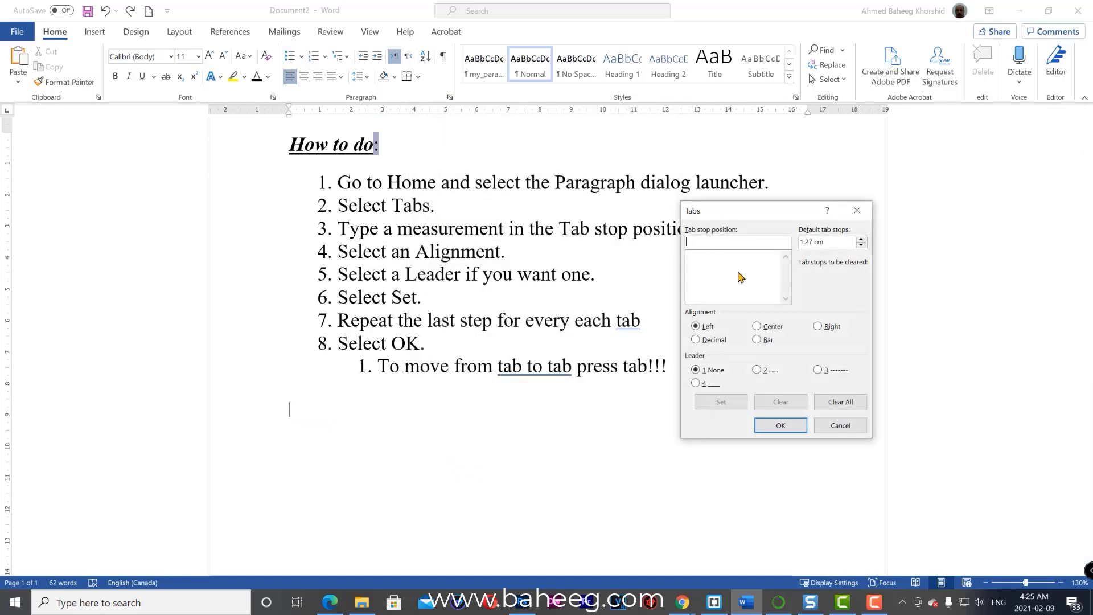
{"action": "type", "text": "3cm"}
{"action": "left_click", "coordinate": [710, 329]}
{"action": "left_click", "coordinate": [781, 427]}
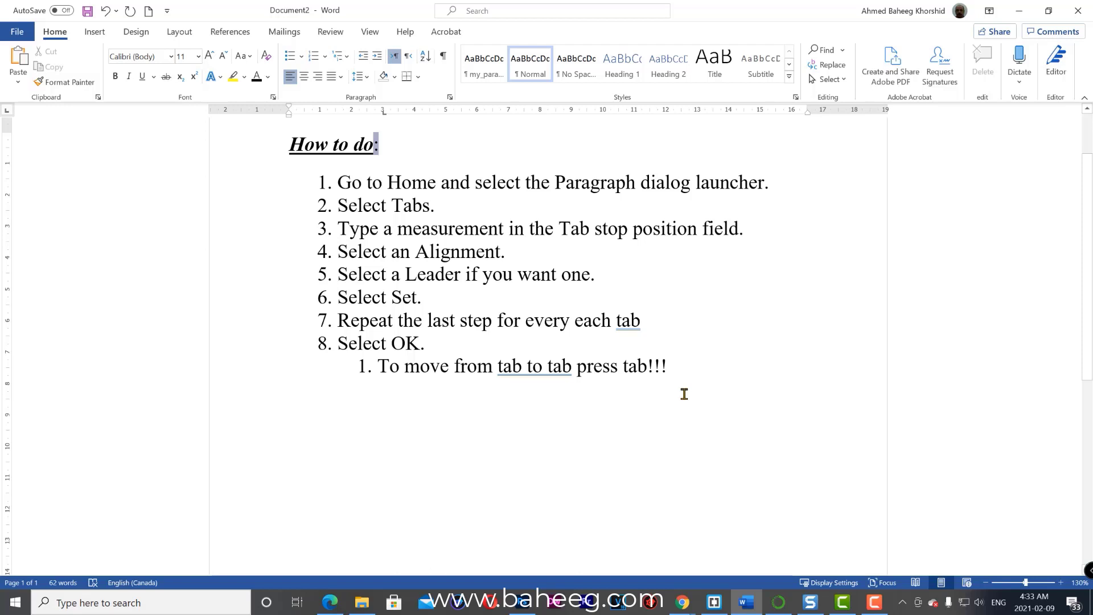
{"action": "type", "text": "My name is Ahmed"}
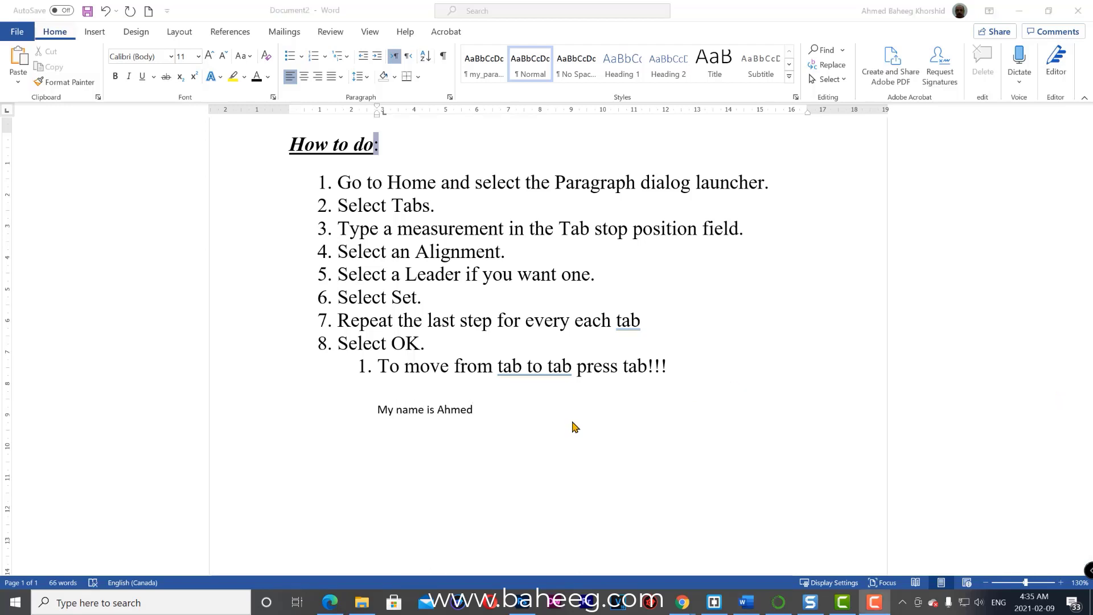
Add a centred tab stop at 10 cm on that line and enter a sentence with the author's full name at it
{"action": "left_click", "coordinate": [524, 406]}
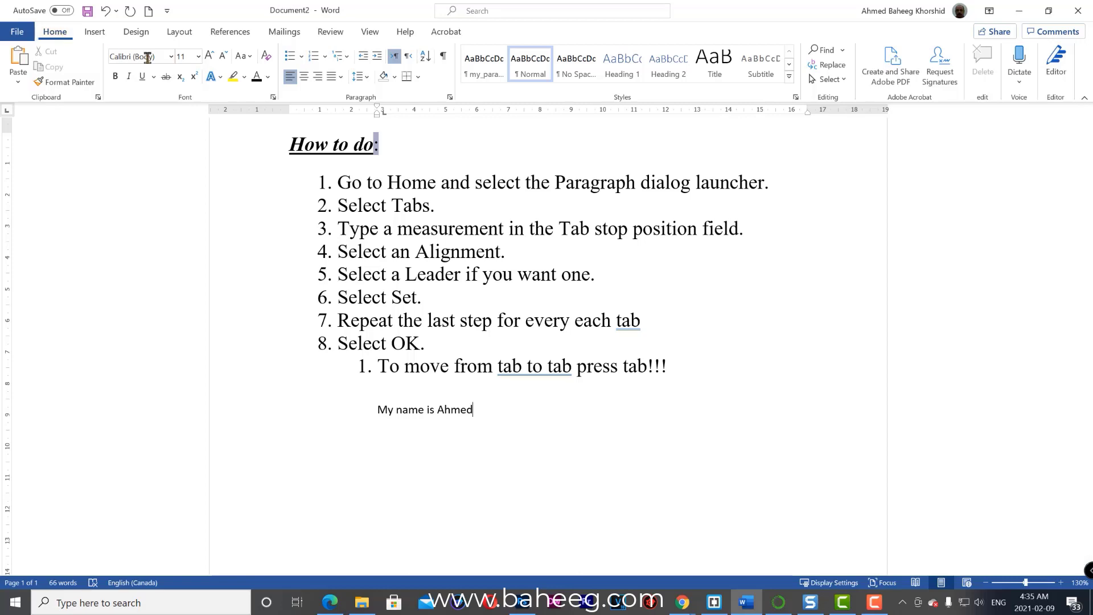
{"action": "left_click", "coordinate": [450, 98]}
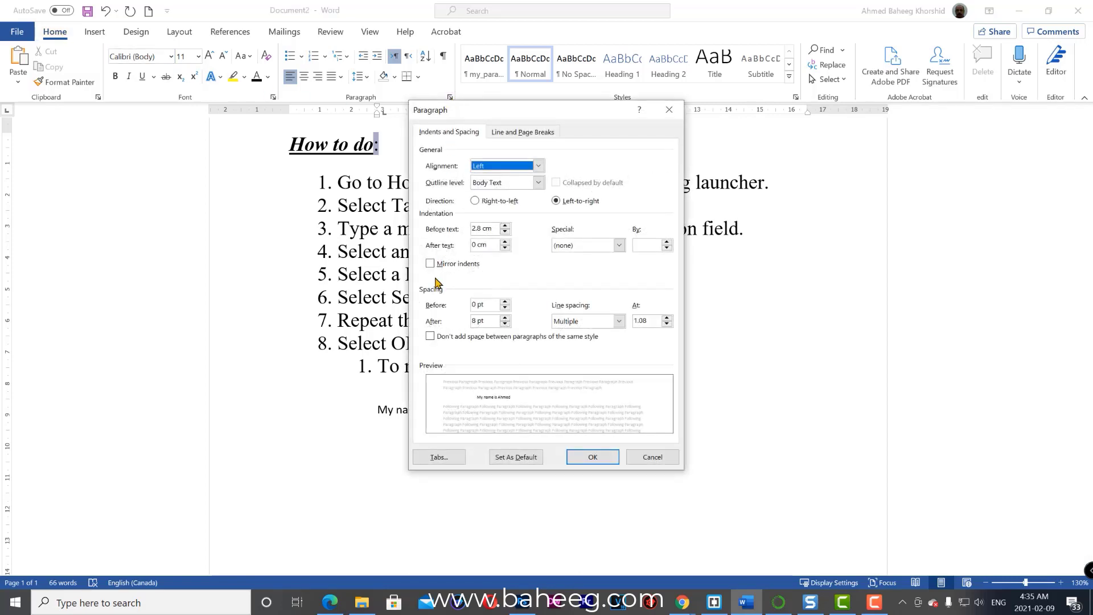
{"action": "left_click", "coordinate": [442, 454]}
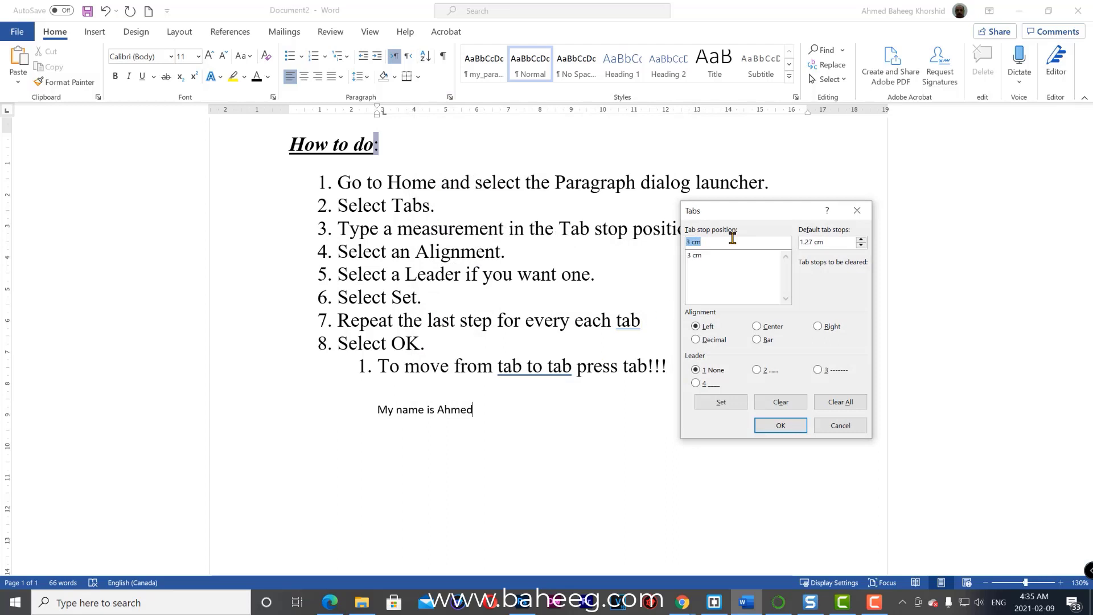
{"action": "type", "text": "10cm"}
{"action": "left_click", "coordinate": [770, 329]}
{"action": "left_click", "coordinate": [784, 427]}
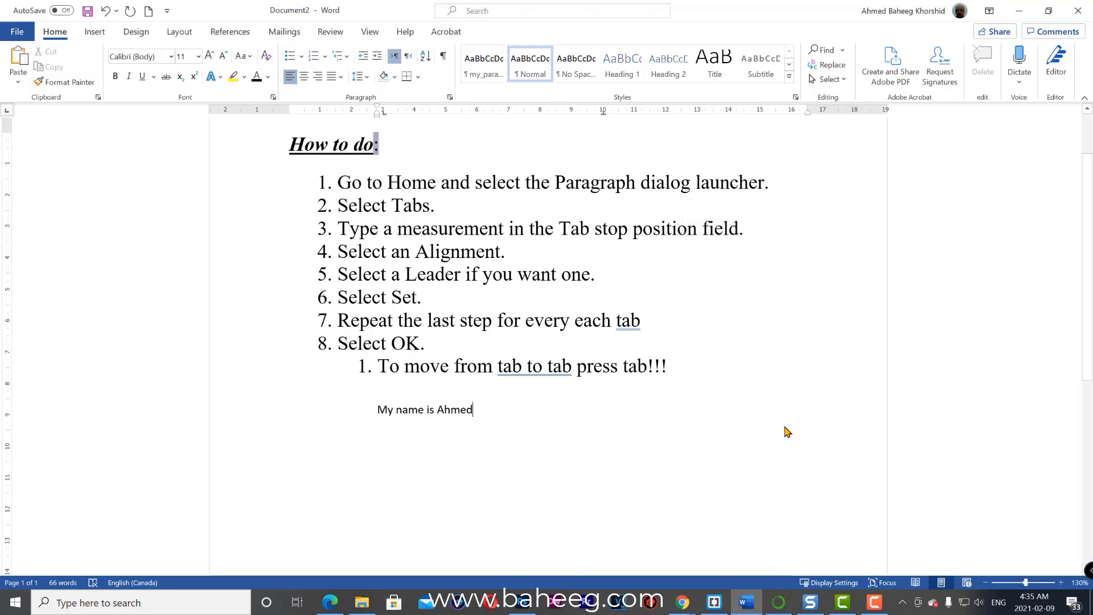
{"action": "key", "text": "Tab"}
{"action": "type", "text": "My name is Ahmed Khorshid"}
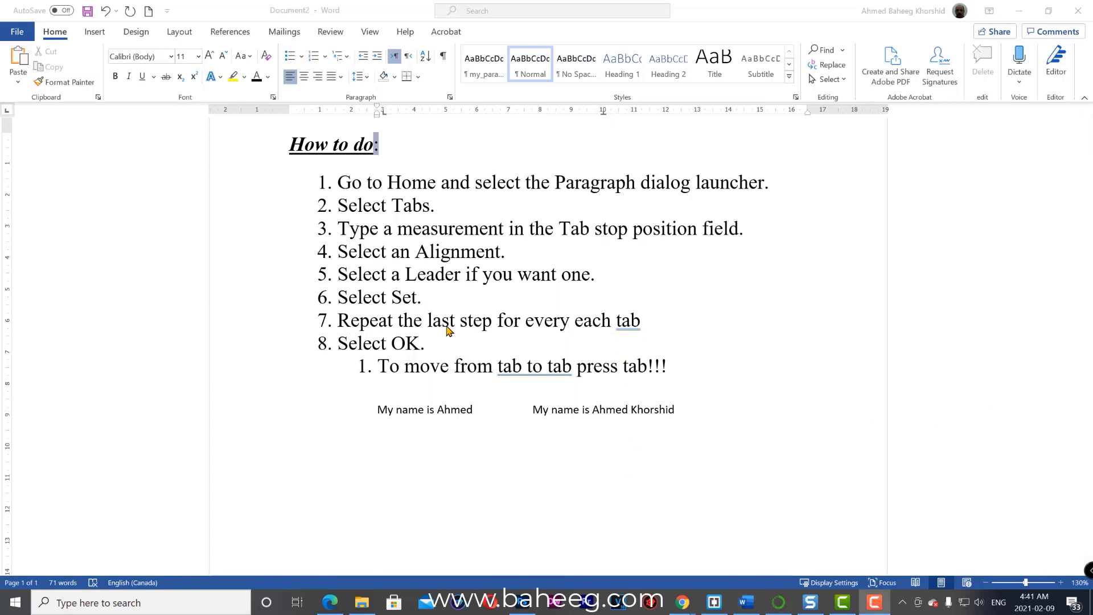
Add a decimal tab stop at 15 cm with dashed leader 3 to the same line
{"action": "left_click", "coordinate": [699, 415]}
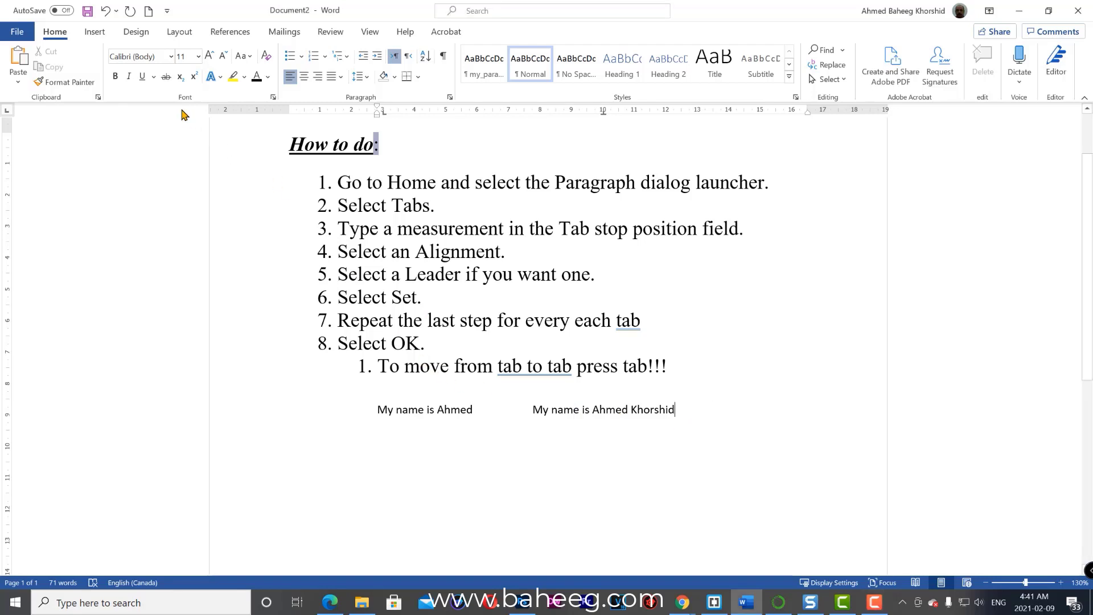
{"action": "left_click", "coordinate": [450, 97]}
{"action": "left_click", "coordinate": [445, 458]}
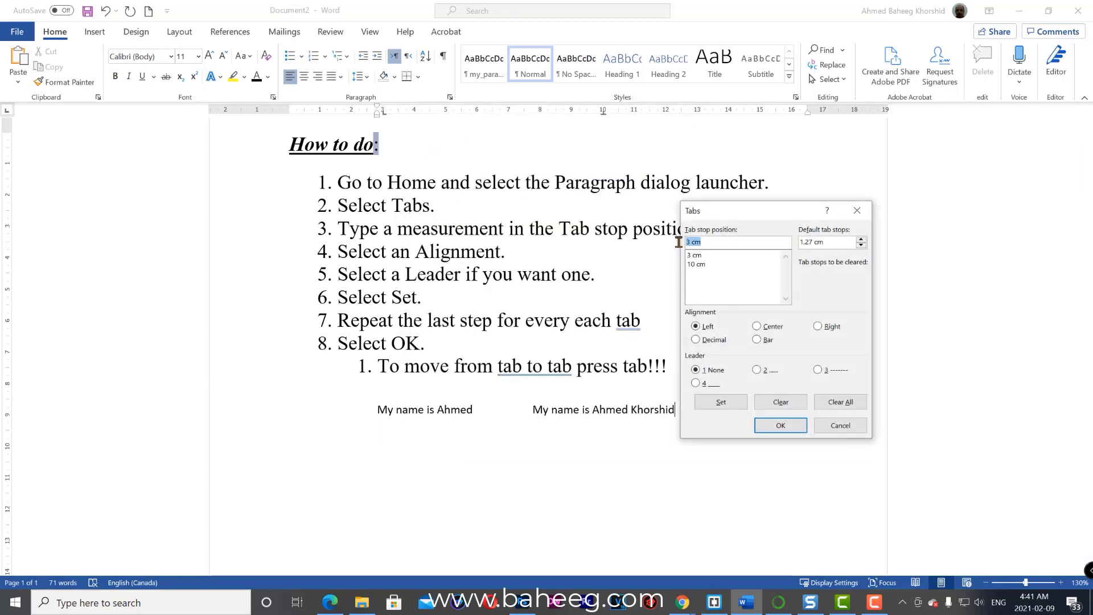
{"action": "type", "text": "15"}
{"action": "left_click", "coordinate": [726, 345]}
{"action": "left_click", "coordinate": [818, 370]}
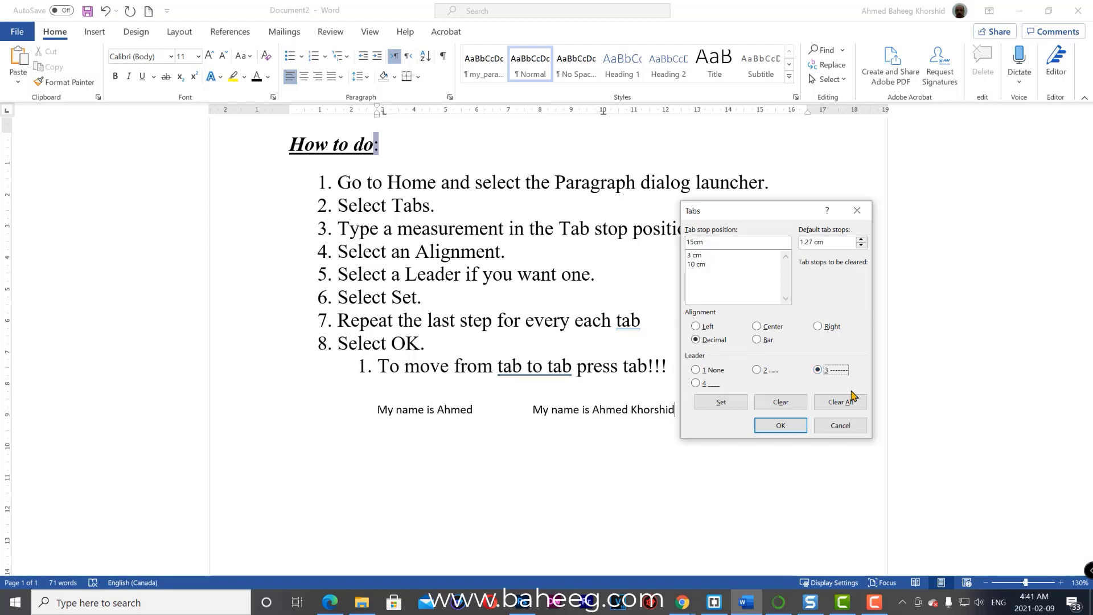
{"action": "left_click", "coordinate": [800, 429]}
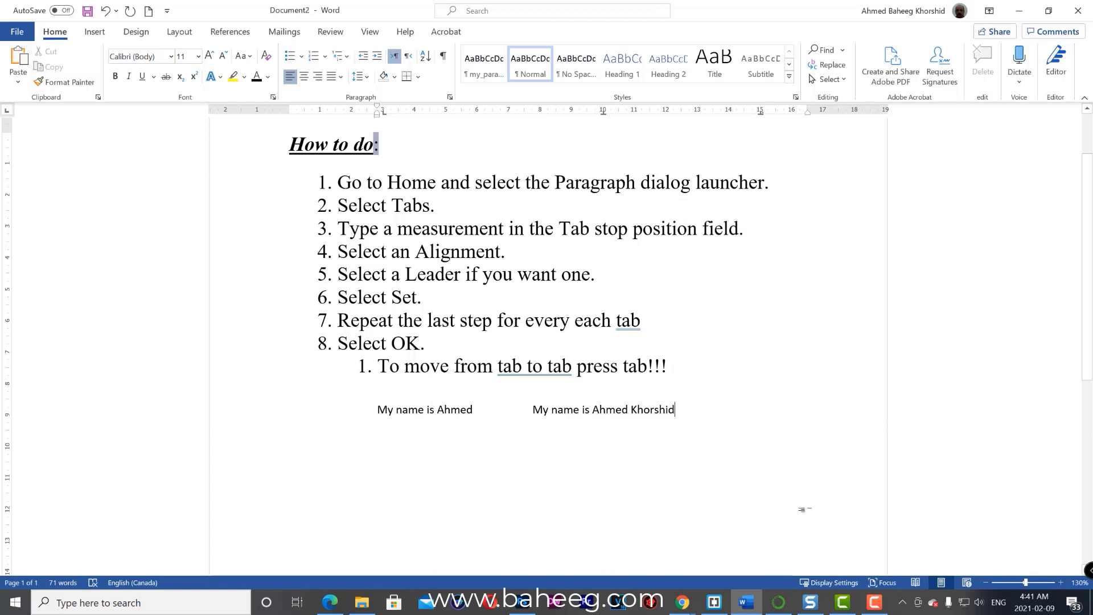
Enter the numbers 1.2 and 20.6 using the decimal tab stop
{"action": "key", "text": "Tab"}
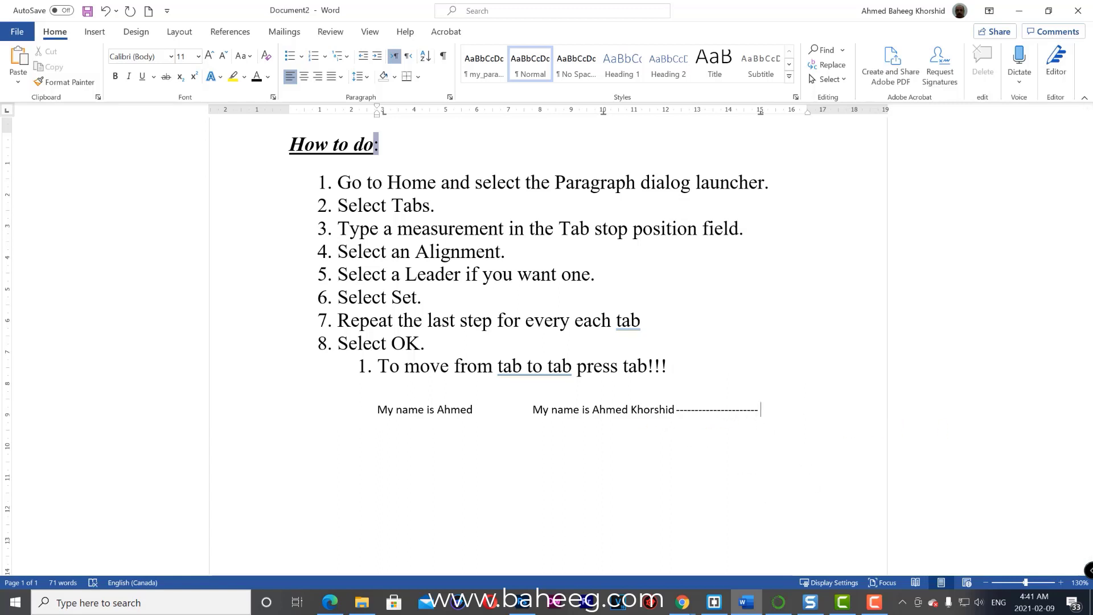
{"action": "type", "text": "1.2"}
{"action": "key", "text": "Tab"}
{"action": "key", "text": "Tab"}
{"action": "type", "text": "20.6"}
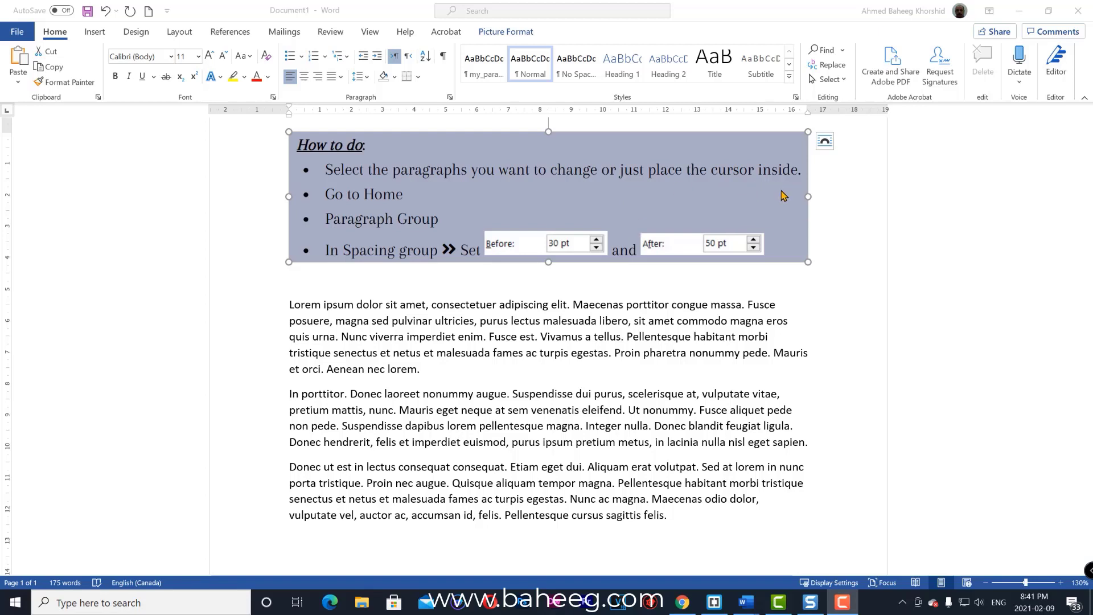
Set the spacing of the paragraph beginning "In porttitor" to 50 pt before and 30 pt after
{"action": "left_click", "coordinate": [580, 450]}
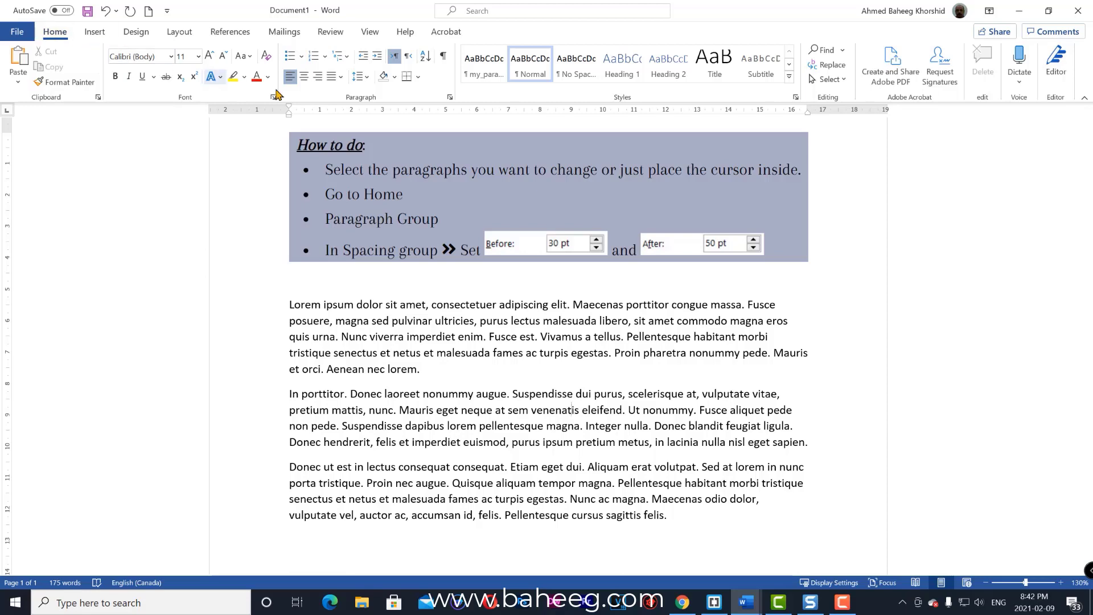
{"action": "left_click", "coordinate": [449, 98]}
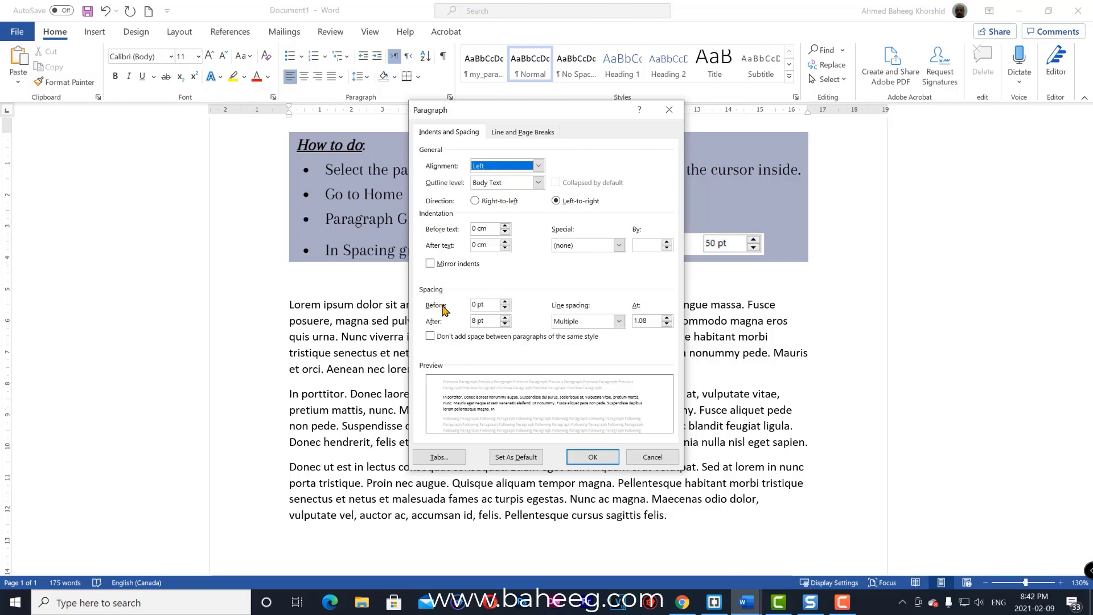
{"action": "left_click_drag", "start_coordinate": [486, 305], "coordinate": [467, 308]}
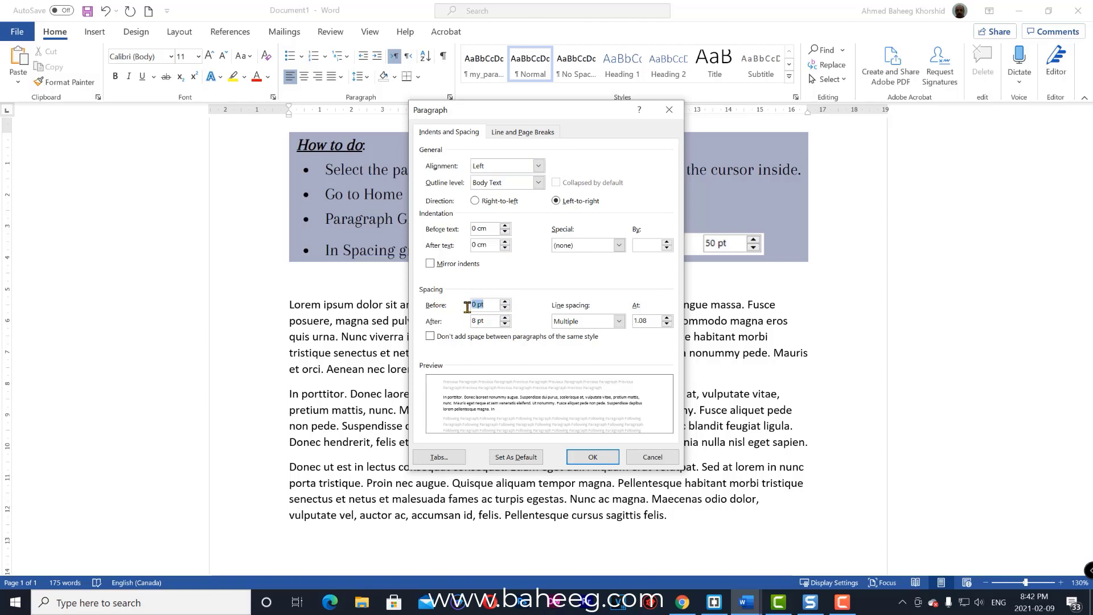
{"action": "key", "text": "BackSpace"}
{"action": "type", "text": "50"}
{"action": "left_click_drag", "start_coordinate": [493, 321], "coordinate": [471, 318]}
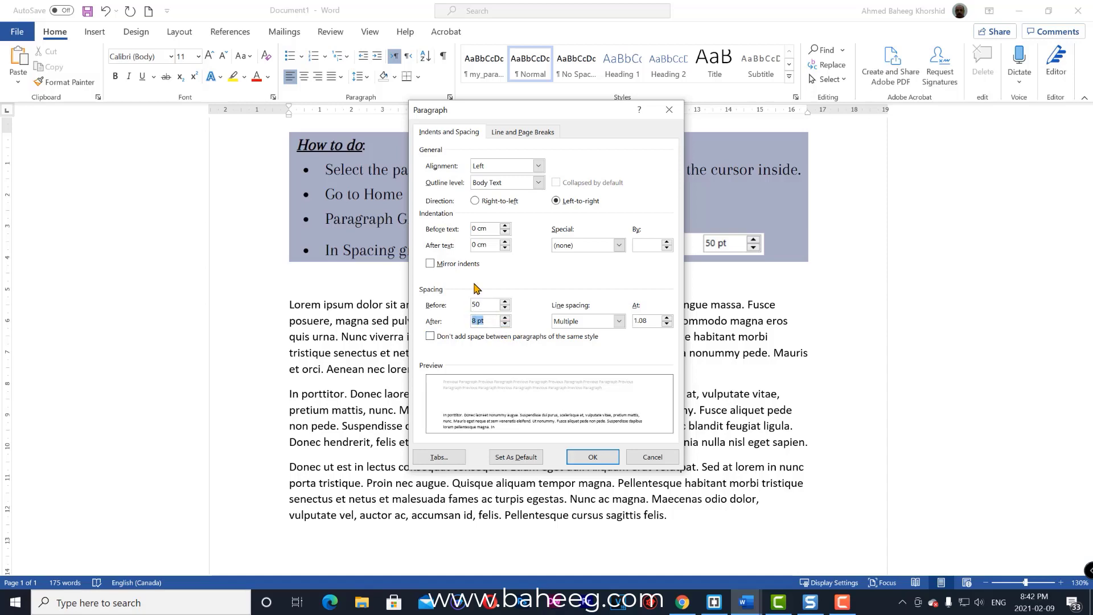
{"action": "type", "text": "30"}
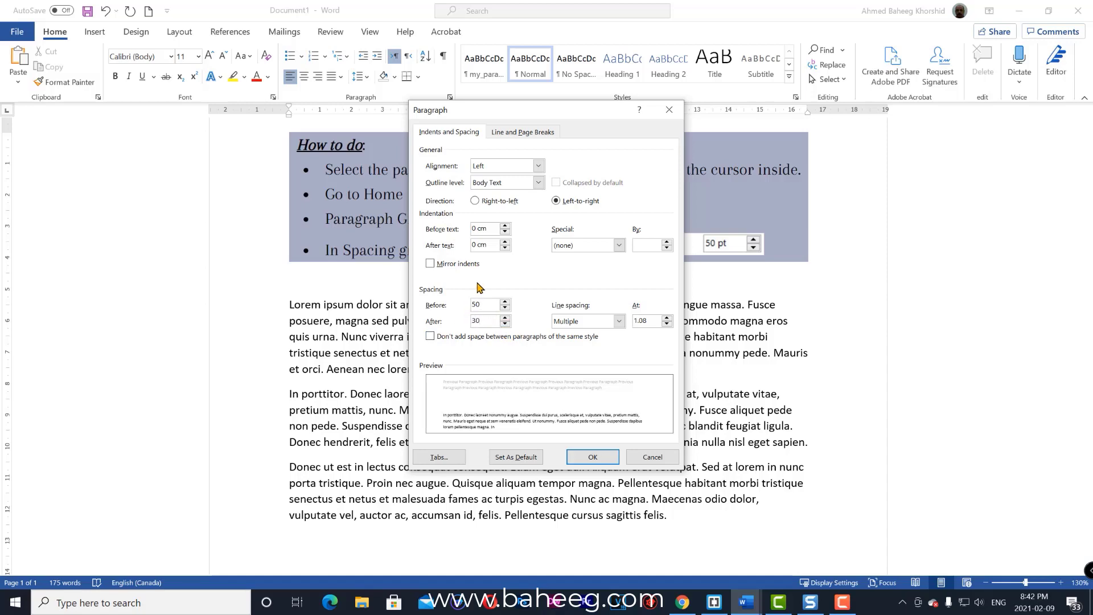
{"action": "left_click", "coordinate": [592, 457]}
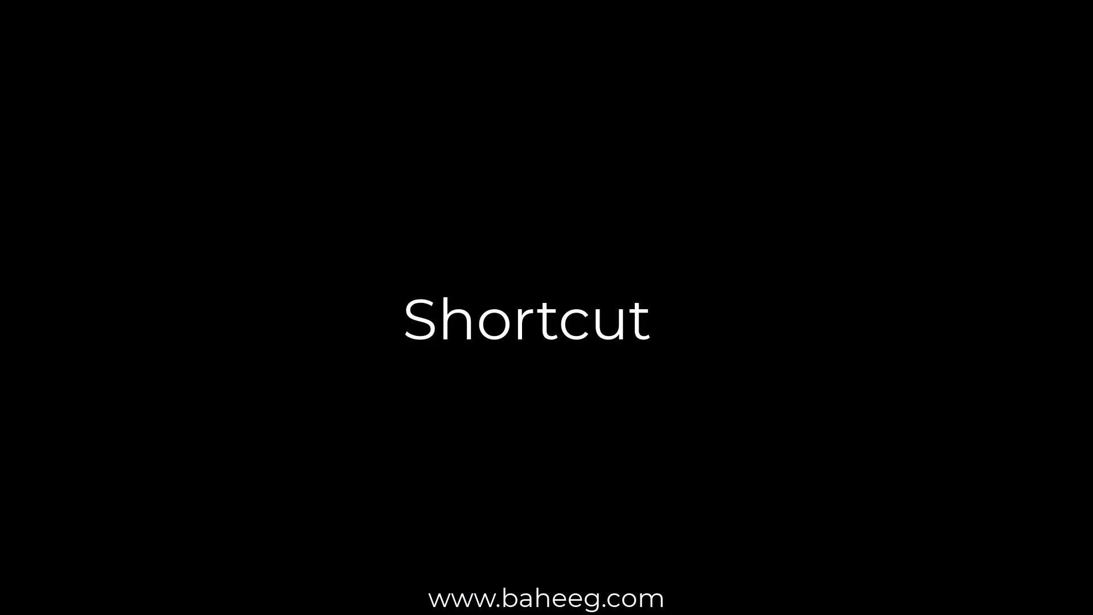
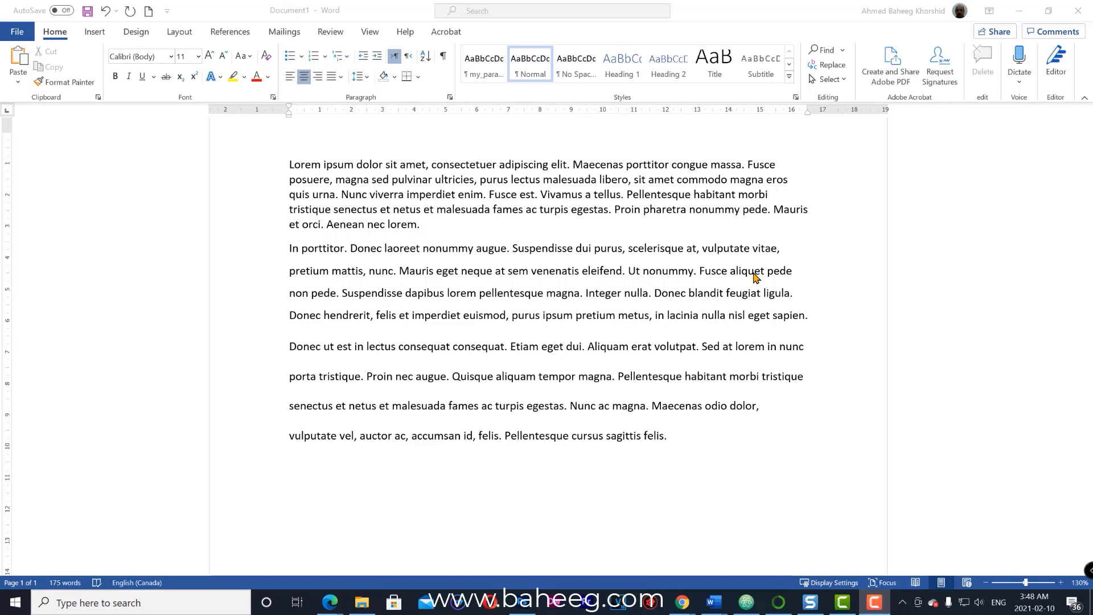
Choose a Box border with the thick 3 pt solid line style for the first paragraph, "Lorem ipsum"
{"action": "triple_click", "coordinate": [520, 175]}
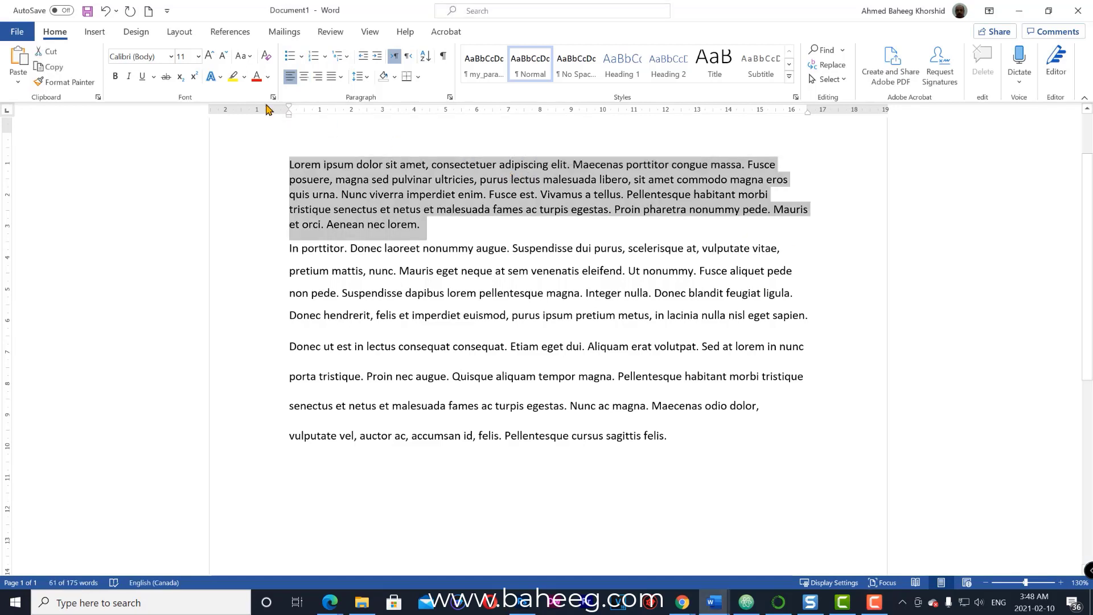
{"action": "left_click", "coordinate": [420, 83]}
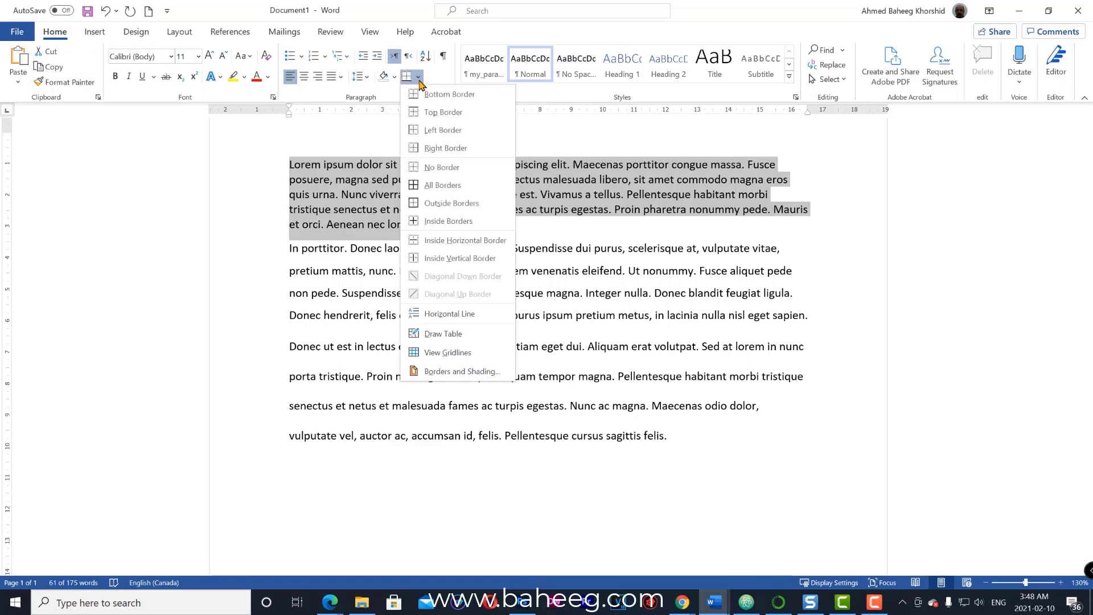
{"action": "left_click", "coordinate": [481, 371]}
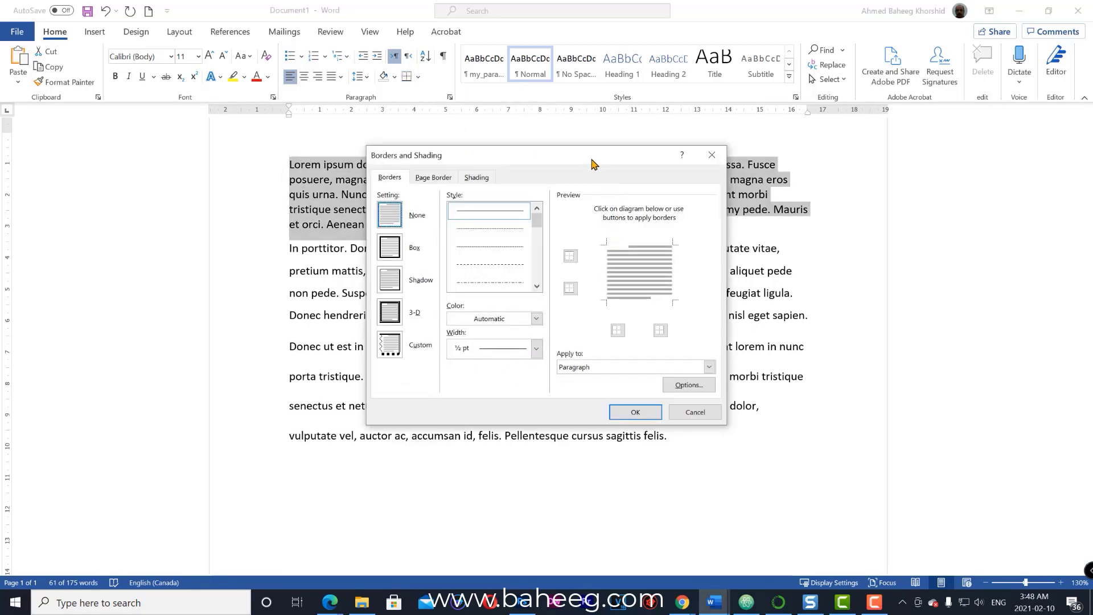
{"action": "left_click", "coordinate": [390, 251]}
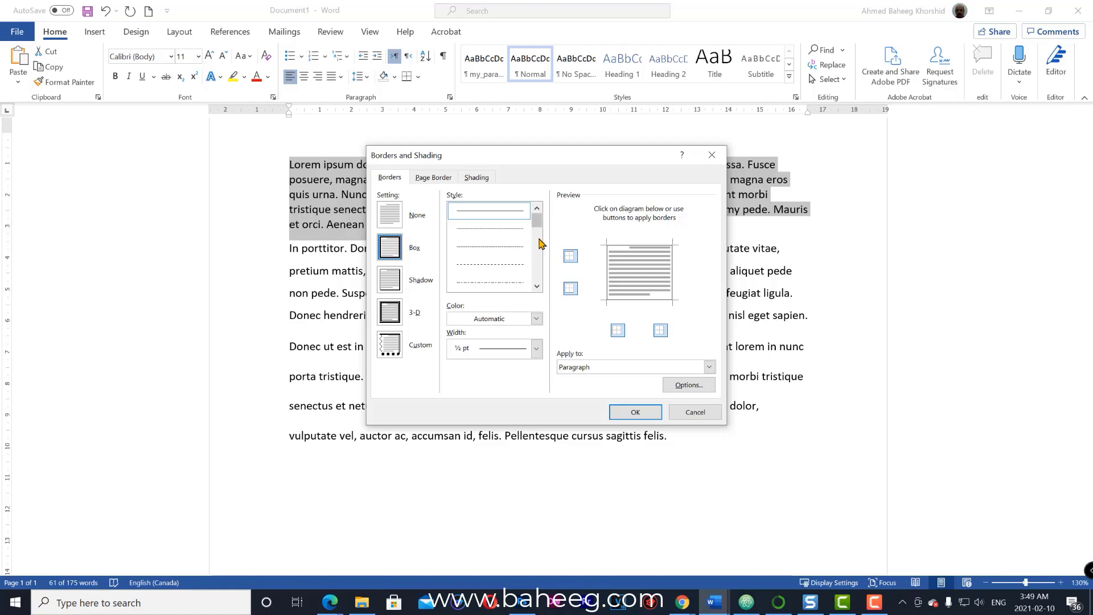
{"action": "scroll", "coordinate": [539, 226], "scroll_direction": "down", "scroll_amount": 1}
{"action": "scroll", "coordinate": [539, 227], "scroll_direction": "down", "scroll_amount": 3}
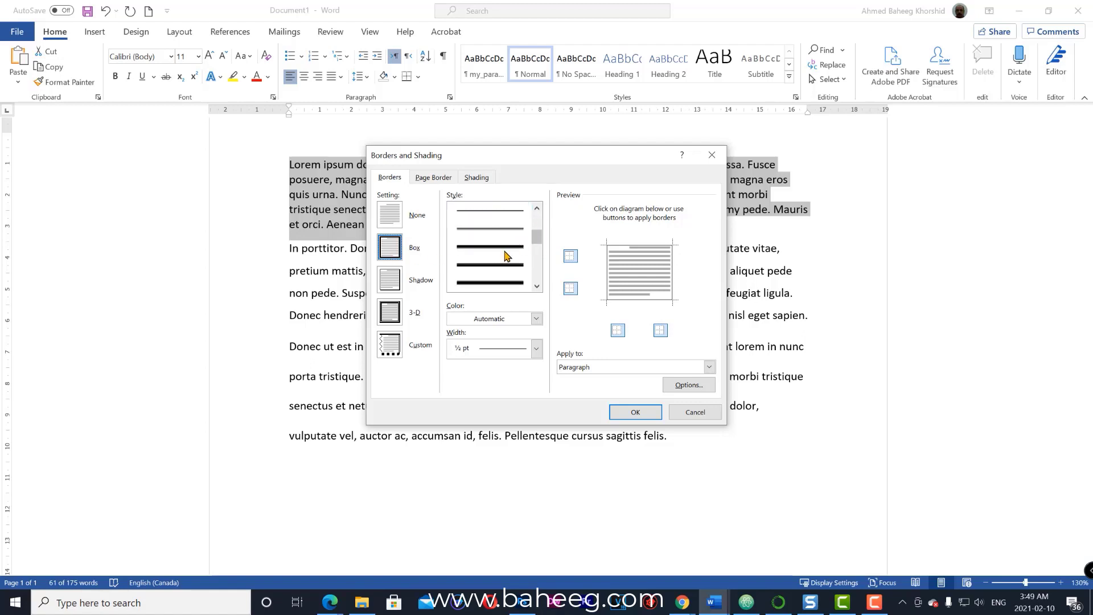
{"action": "left_click", "coordinate": [505, 251]}
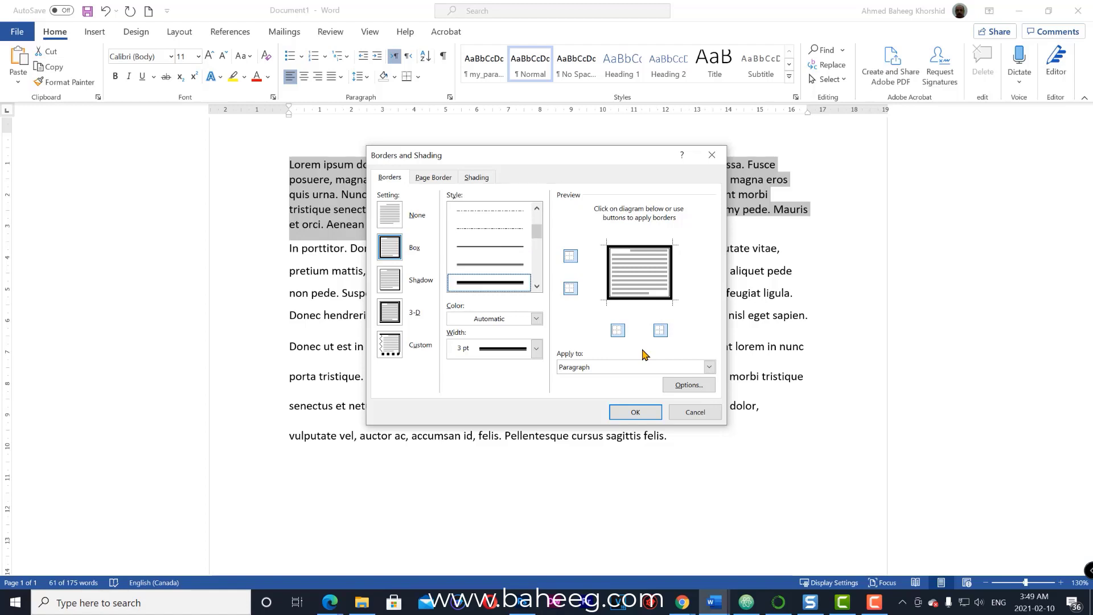
Make the paragraph border red and 4 ½ pt wide, and apply it
{"action": "left_click", "coordinate": [535, 319]}
{"action": "left_click", "coordinate": [464, 453]}
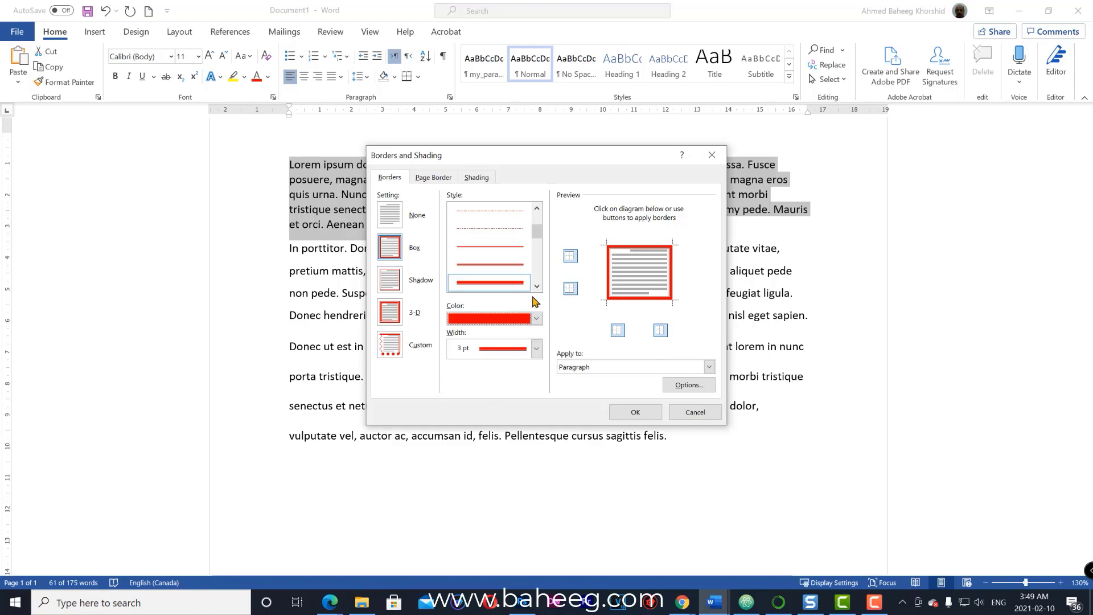
{"action": "left_click", "coordinate": [536, 349]}
{"action": "left_click", "coordinate": [503, 422]}
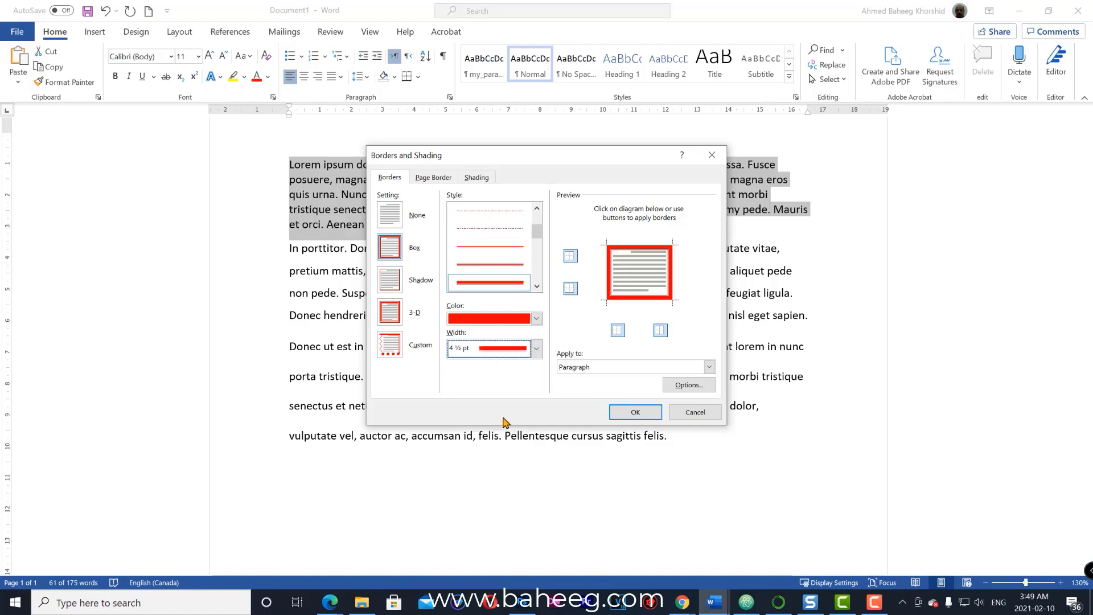
{"action": "left_click", "coordinate": [622, 411]}
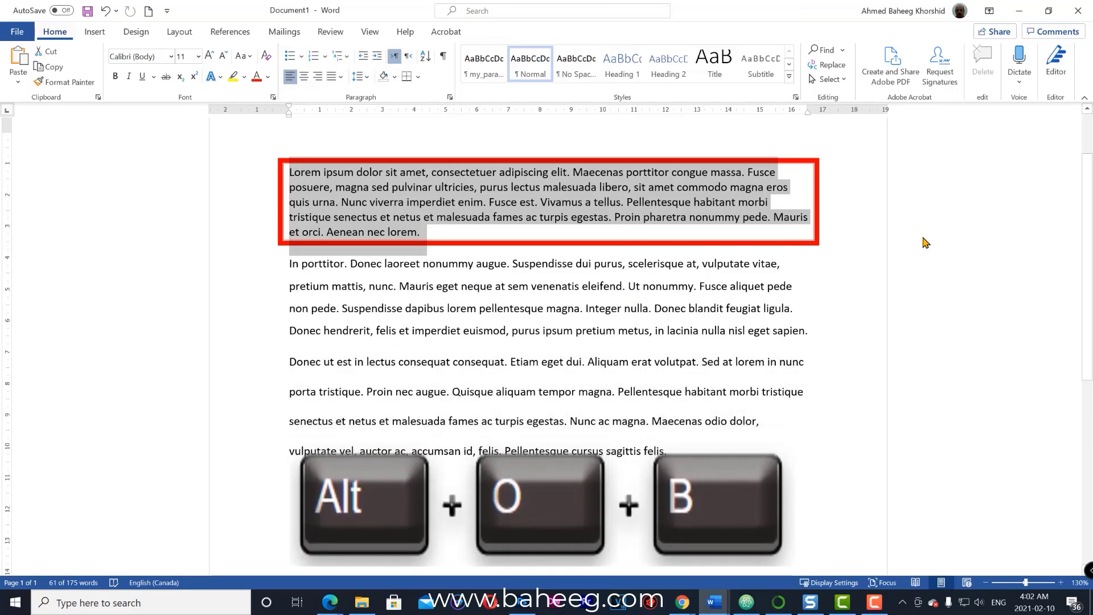
Open the Borders and Shading settings for the red-bordered paragraph
{"action": "key", "text": "alt"}
{"action": "key", "text": "o"}
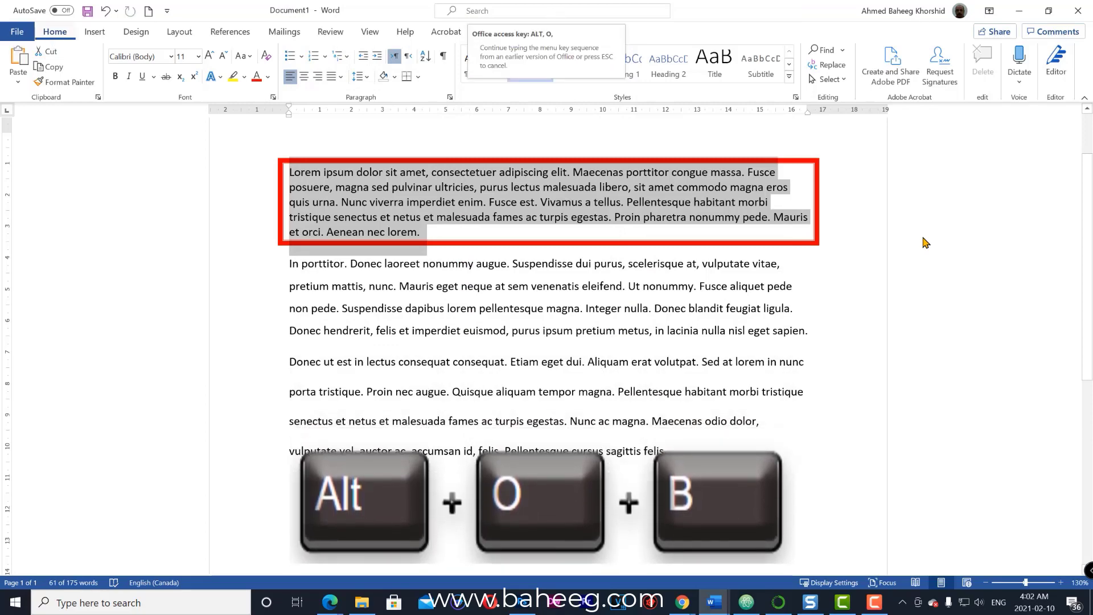
{"action": "key", "text": "b"}
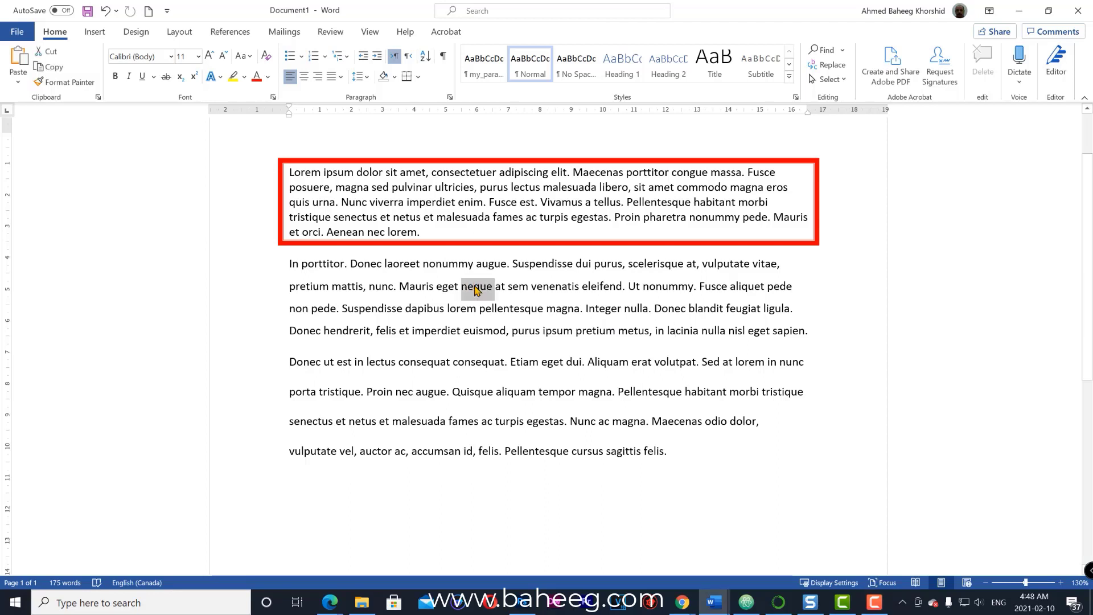
Shade the paragraph beginning "In porttitor" with a light orange fill colour
{"action": "triple_click", "coordinate": [477, 289]}
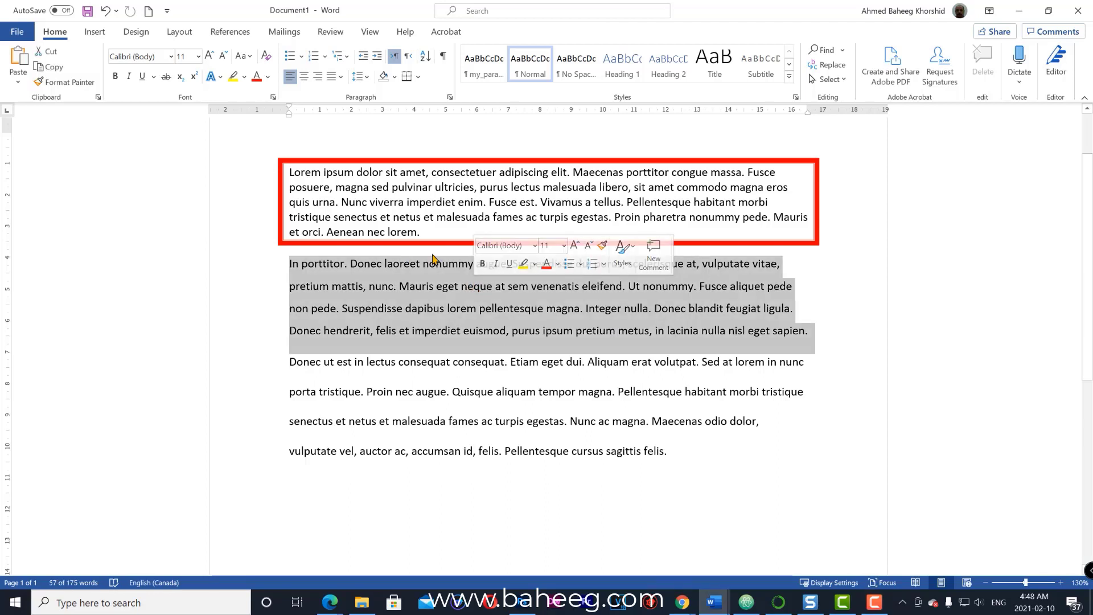
{"action": "left_click", "coordinate": [419, 76]}
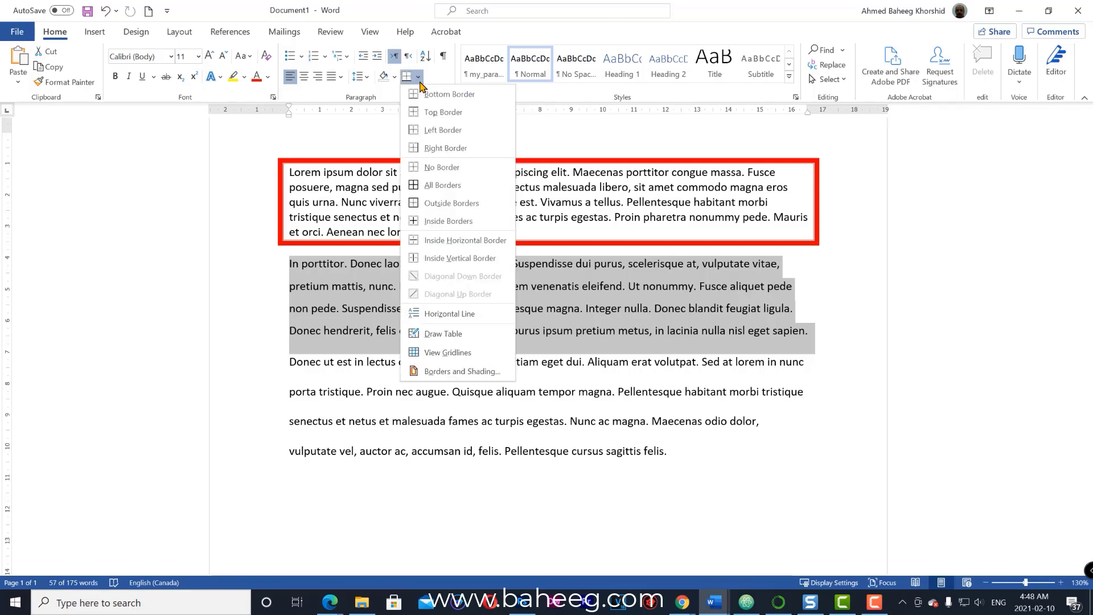
{"action": "left_click", "coordinate": [469, 403]}
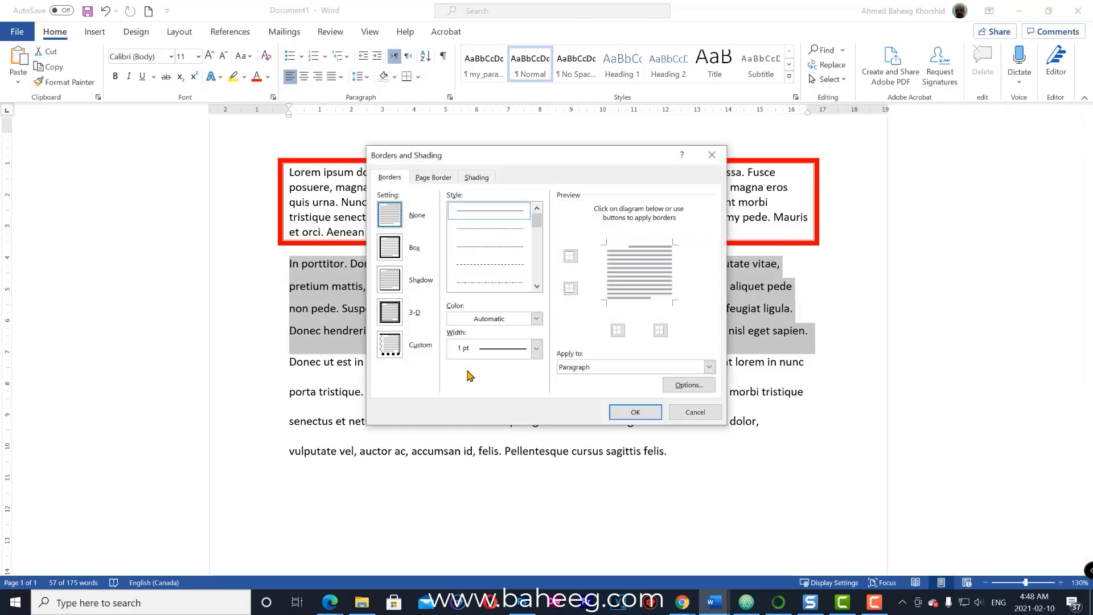
{"action": "left_click", "coordinate": [479, 178]}
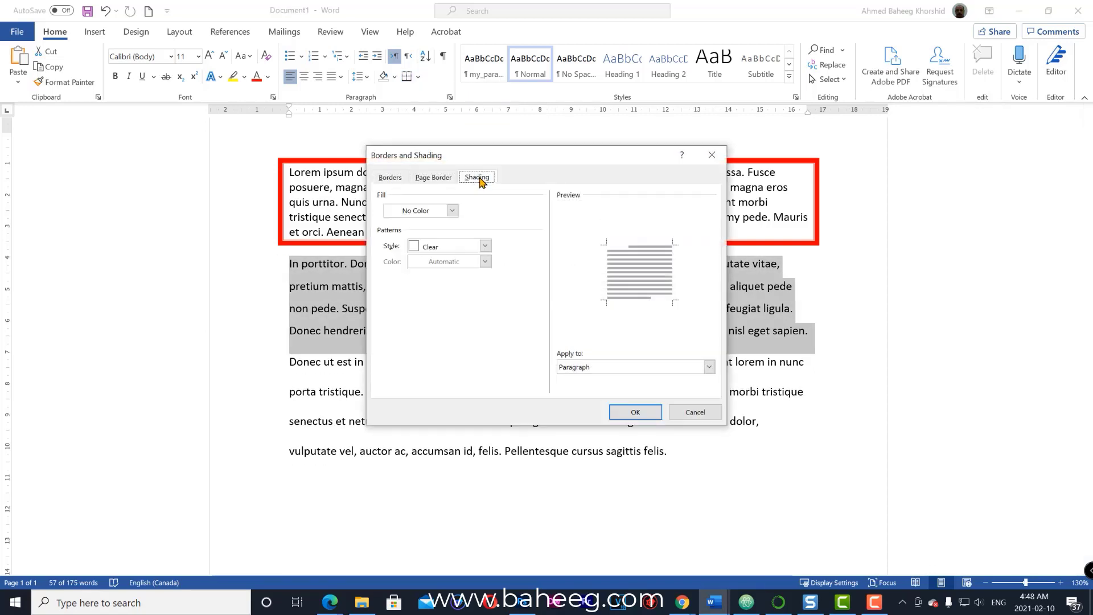
{"action": "left_click", "coordinate": [453, 211]}
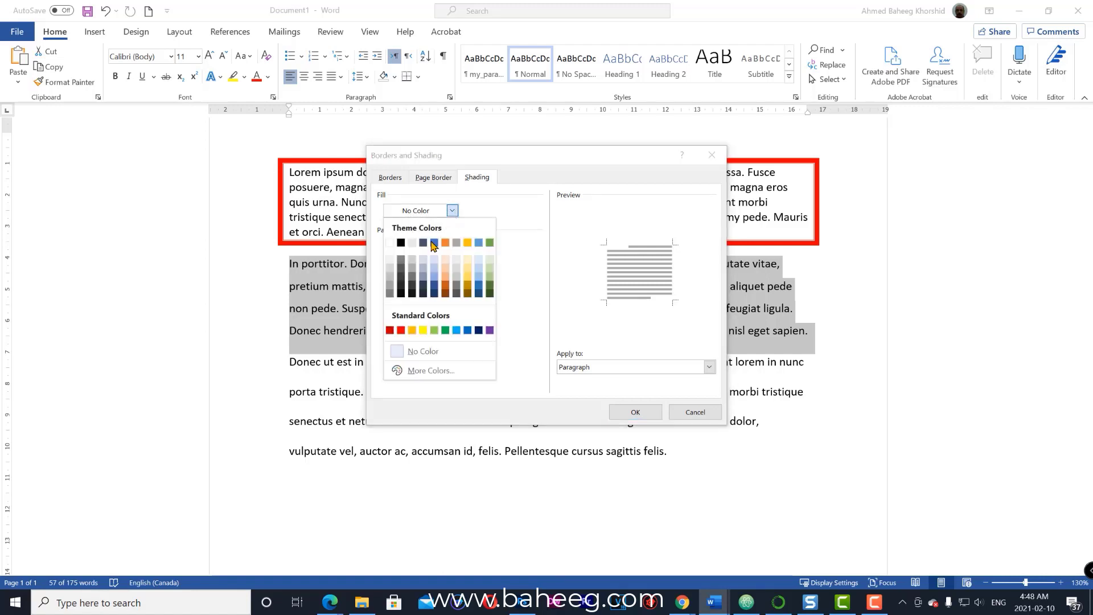
{"action": "left_click", "coordinate": [448, 283]}
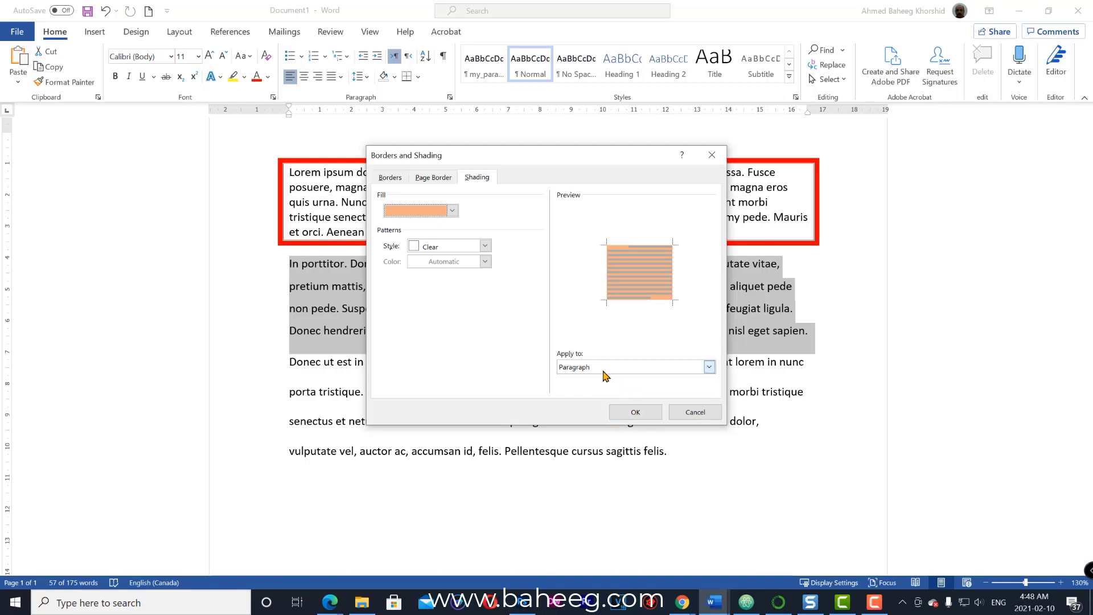
{"action": "left_click", "coordinate": [636, 413]}
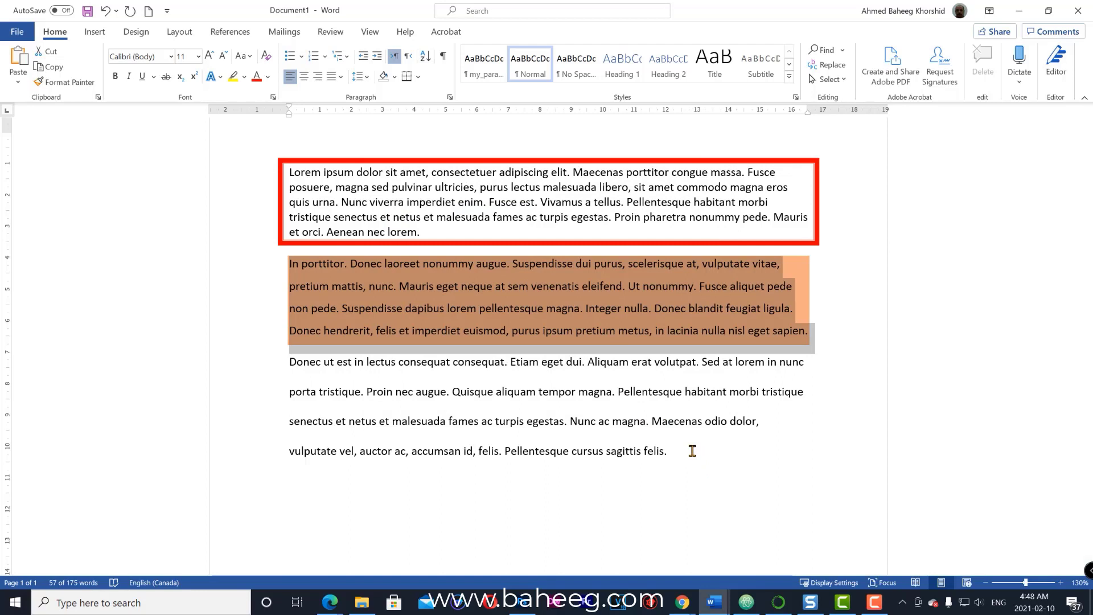
Shade the paragraph beginning "Donec ut est" with a pattern, trying the 15% style before applying Dk Grid
{"action": "triple_click", "coordinate": [614, 403]}
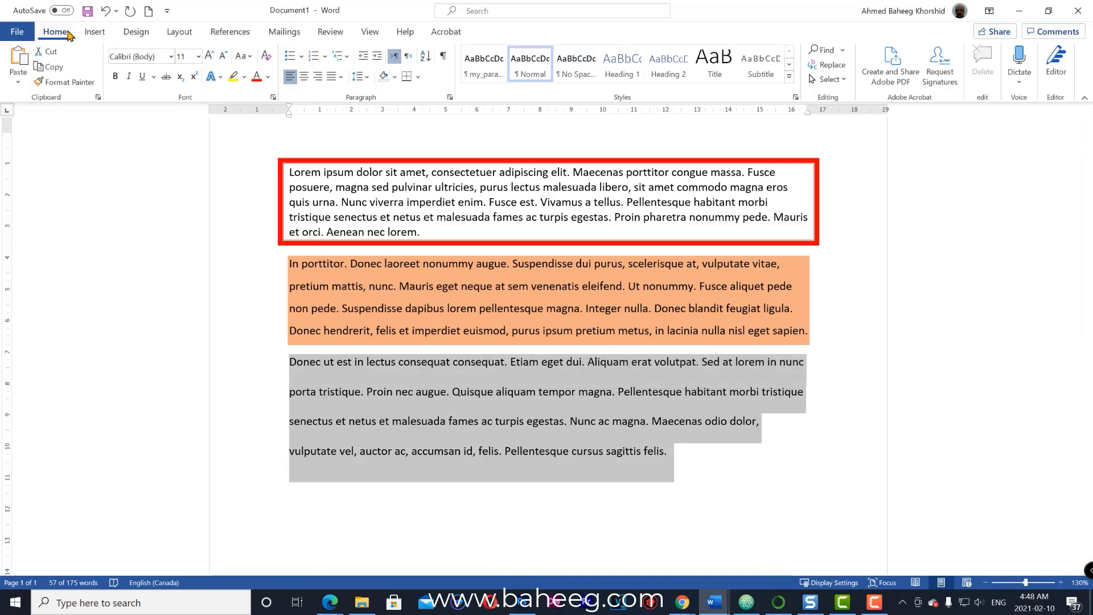
{"action": "left_click", "coordinate": [421, 79]}
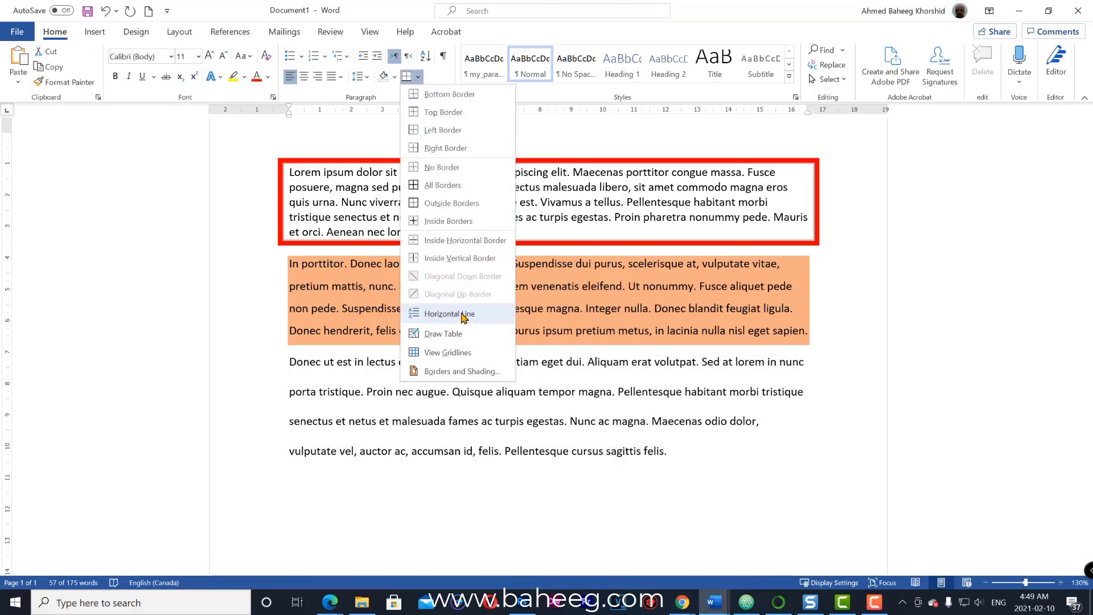
{"action": "left_click", "coordinate": [478, 439]}
{"action": "left_click", "coordinate": [471, 177]}
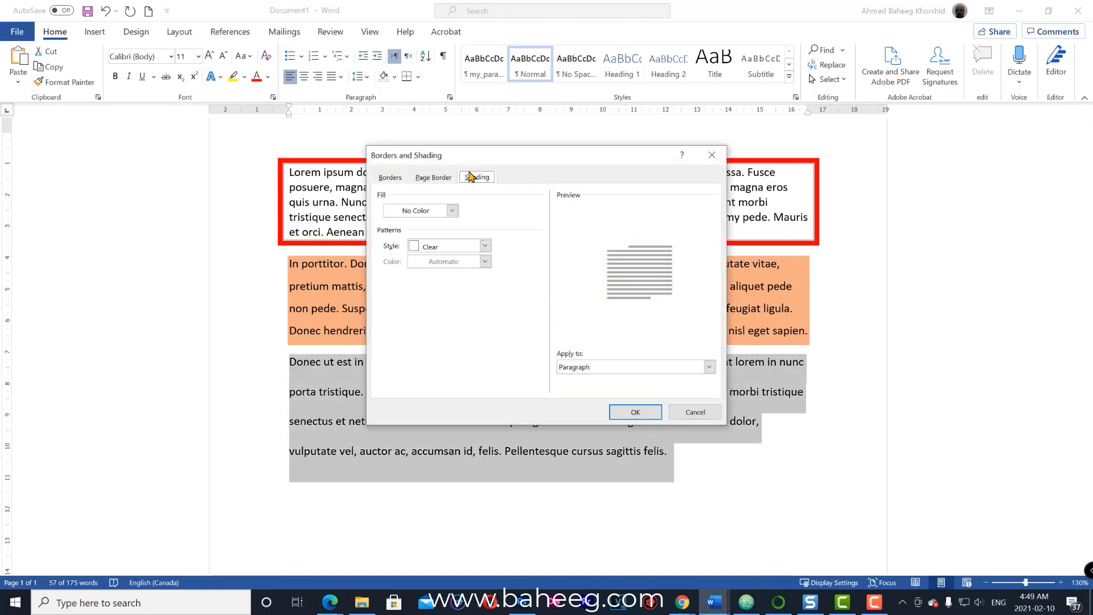
{"action": "left_click", "coordinate": [485, 247]}
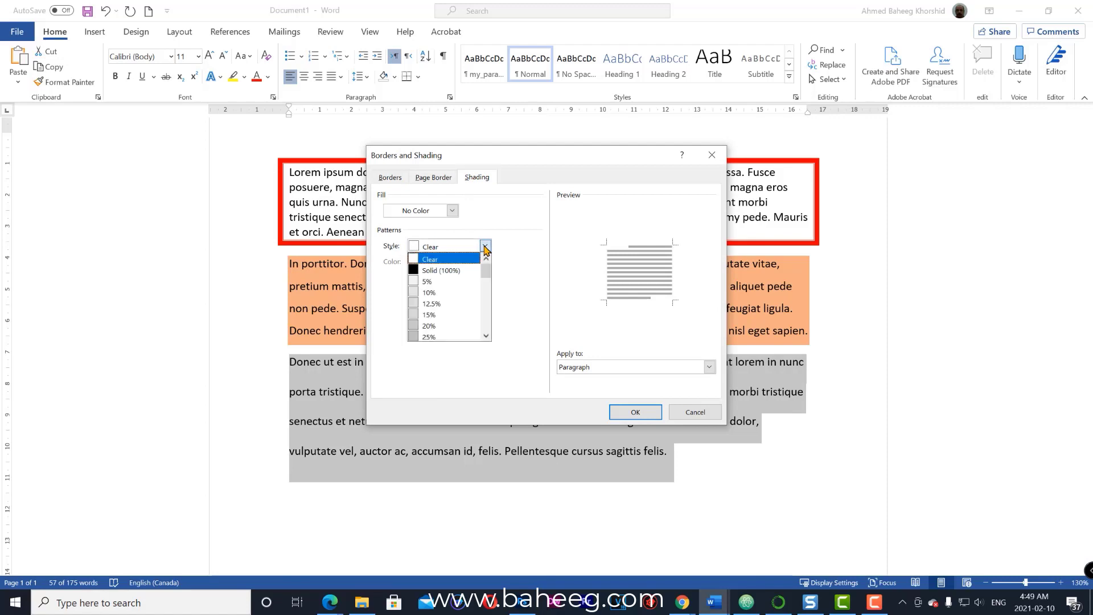
{"action": "left_click", "coordinate": [460, 316]}
{"action": "left_click", "coordinate": [485, 246]}
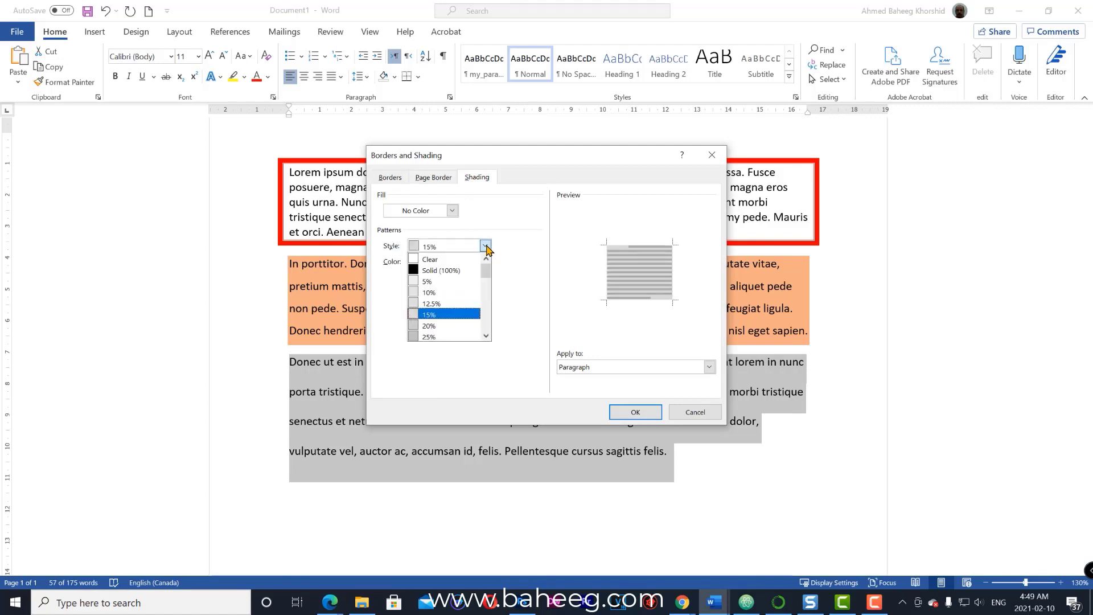
{"action": "left_click_drag", "start_coordinate": [489, 277], "coordinate": [487, 310]}
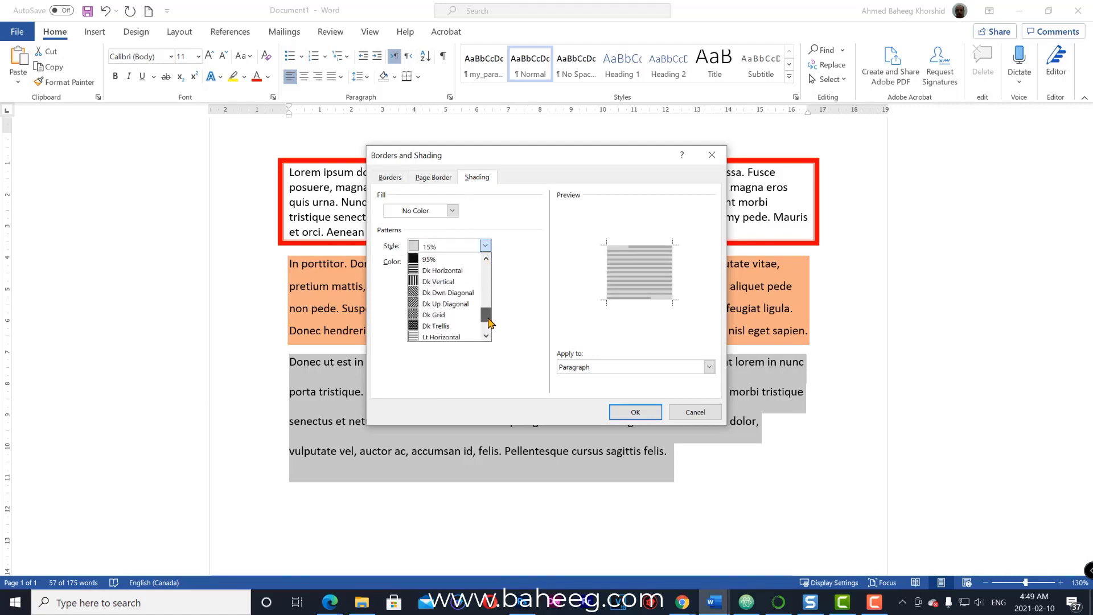
{"action": "left_click", "coordinate": [454, 325]}
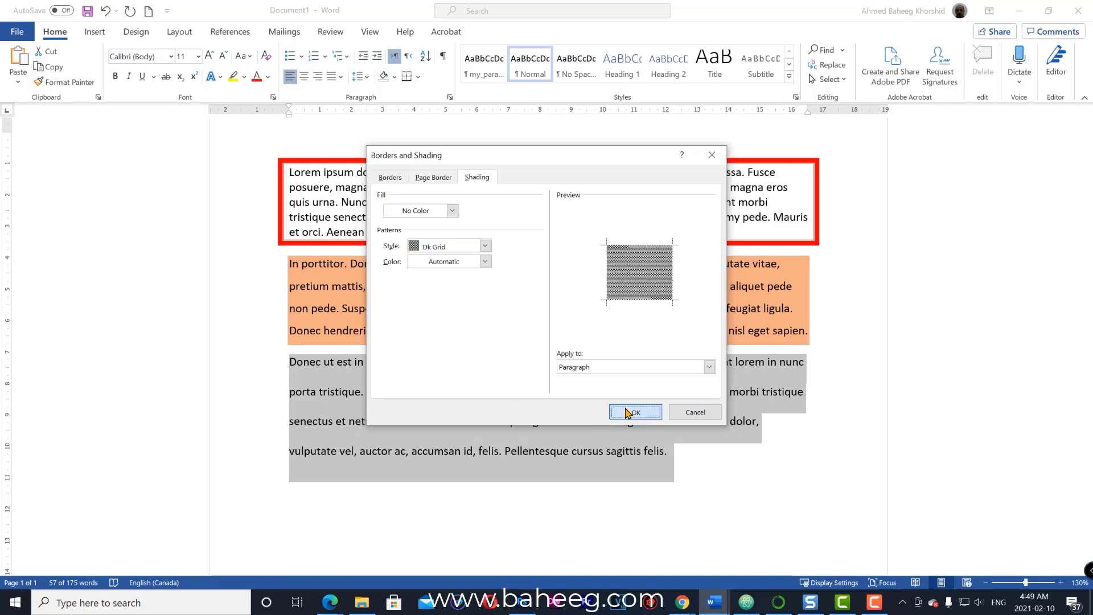
{"action": "left_click", "coordinate": [631, 413]}
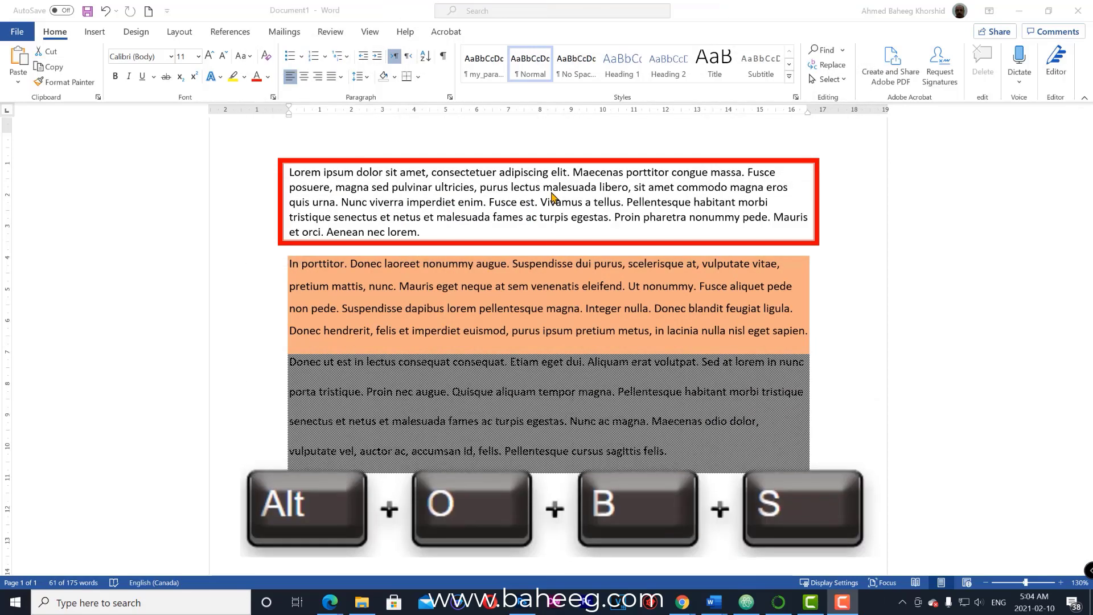
Select the first paragraph, "Lorem ipsum", and open its Shading settings
{"action": "triple_click", "coordinate": [556, 199]}
{"action": "key", "text": "alt"}
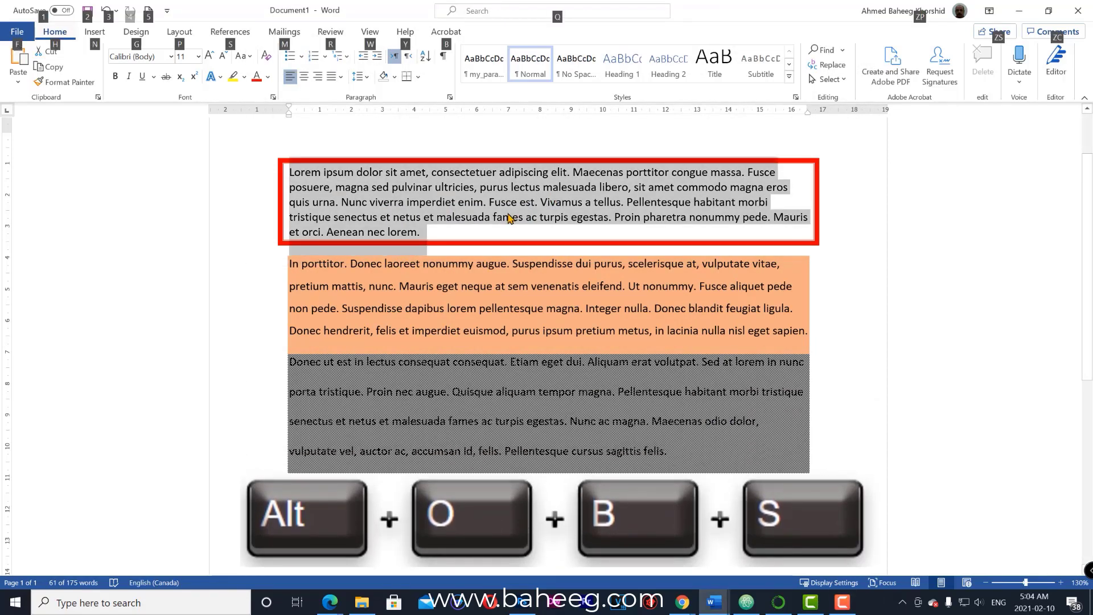
{"action": "key", "text": "o"}
{"action": "key", "text": "b"}
{"action": "key", "text": "s"}
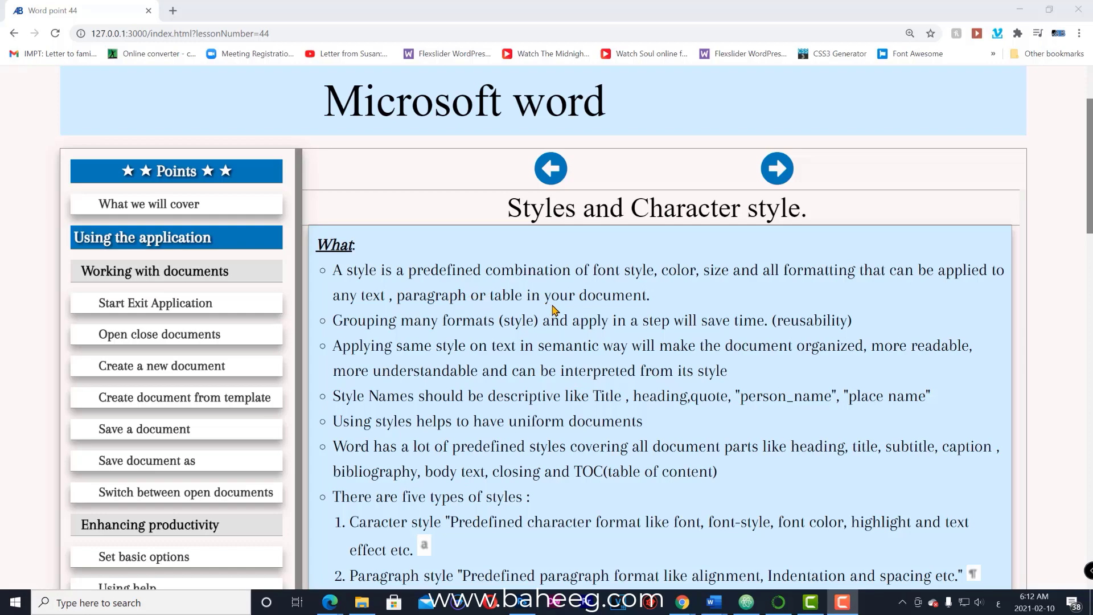
{"action": "scroll", "coordinate": [692, 303], "scroll_direction": "down", "scroll_amount": 1}
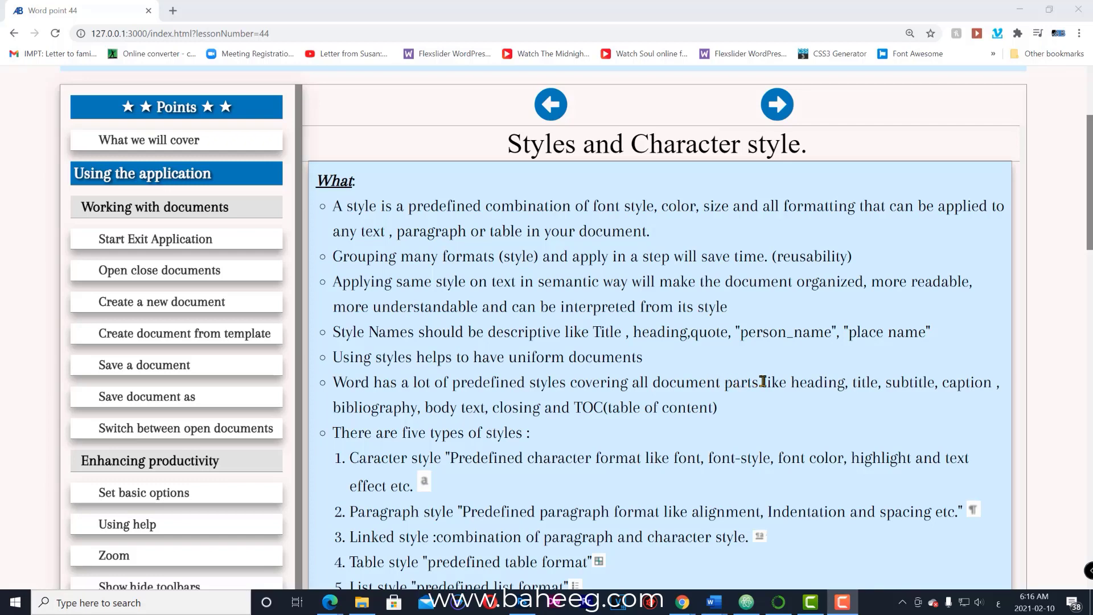
{"action": "scroll", "coordinate": [820, 362], "scroll_direction": "down", "scroll_amount": 2}
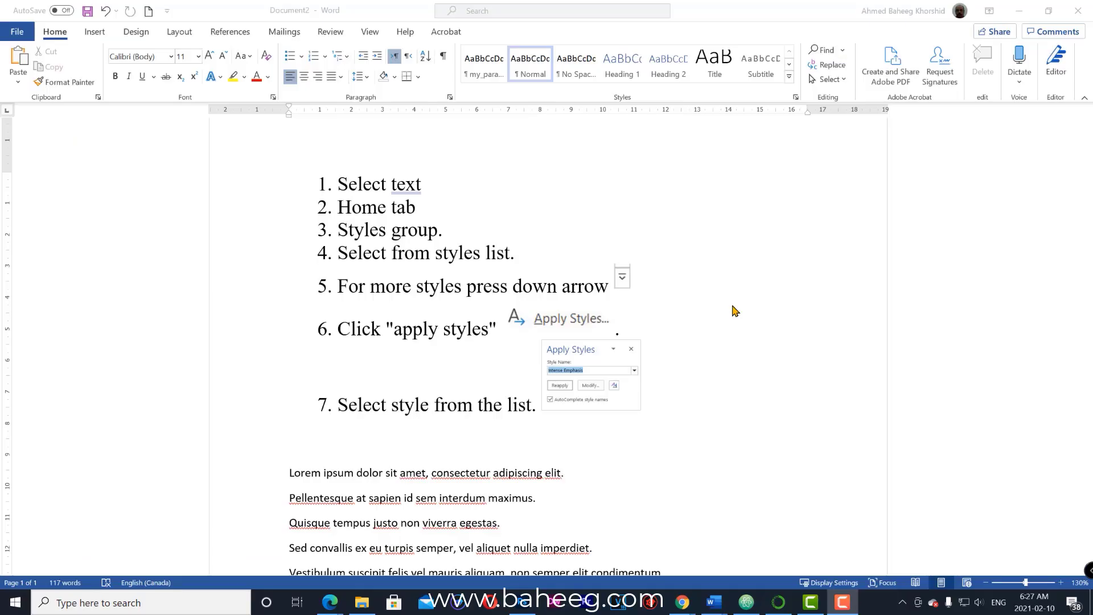
Style the "Lorem ipsum" line below the numbered list as Heading 1, and change it to Subtitle through Apply Styles
{"action": "triple_click", "coordinate": [391, 480]}
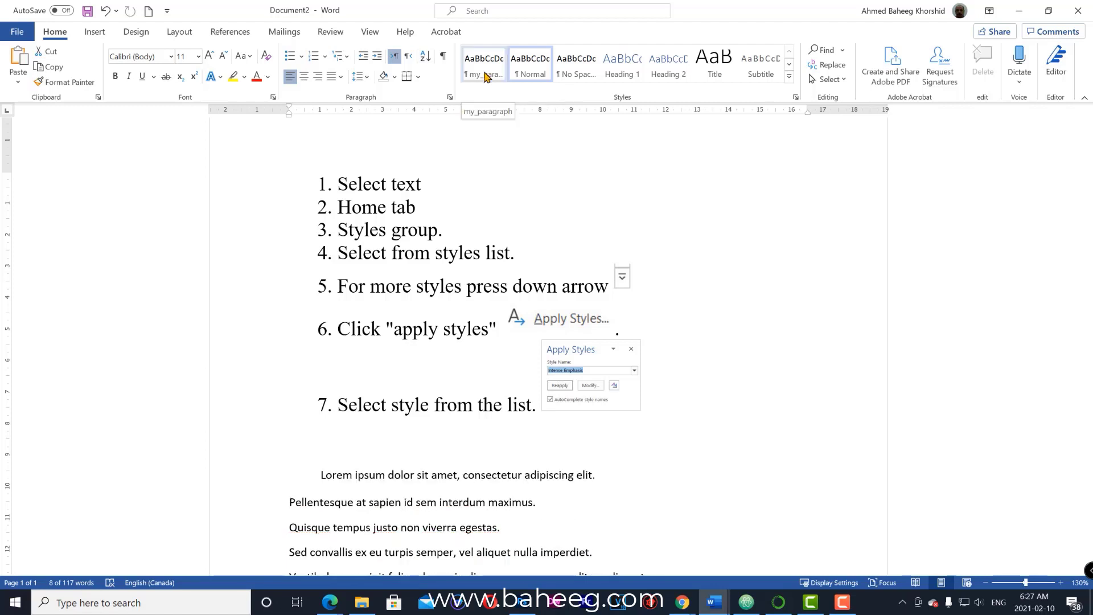
{"action": "left_click", "coordinate": [625, 73]}
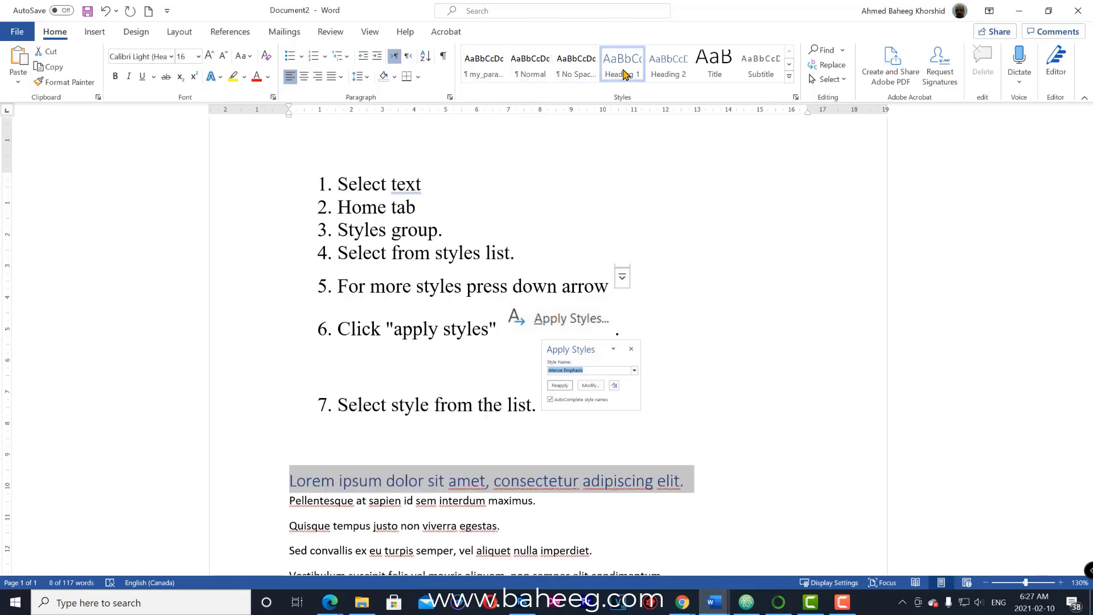
{"action": "left_click", "coordinate": [790, 80]}
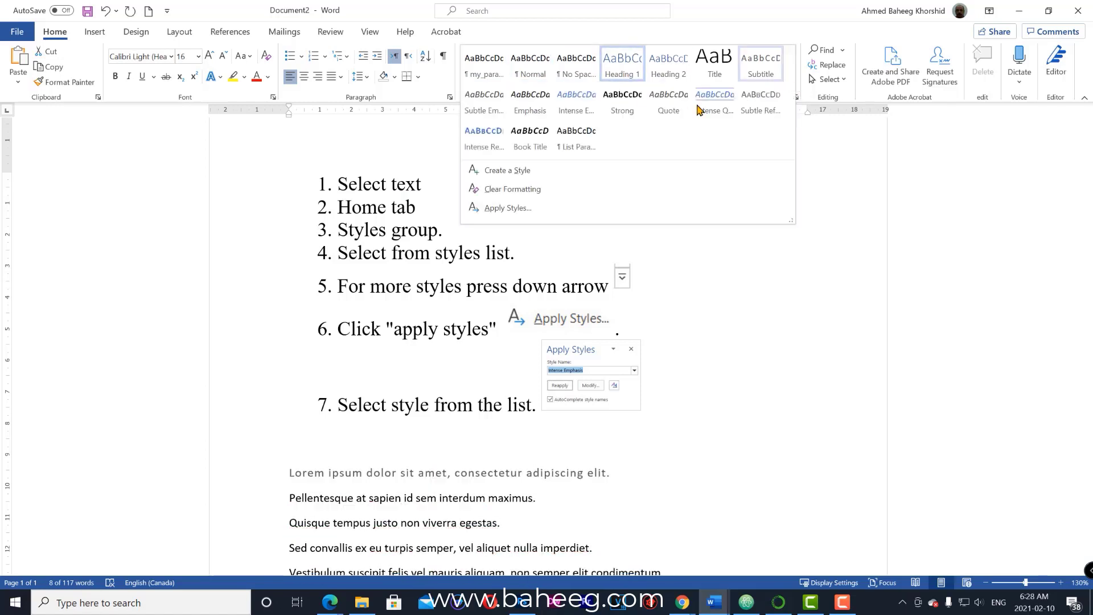
{"action": "left_click", "coordinate": [537, 208]}
{"action": "left_click_drag", "start_coordinate": [90, 80], "coordinate": [867, 138]}
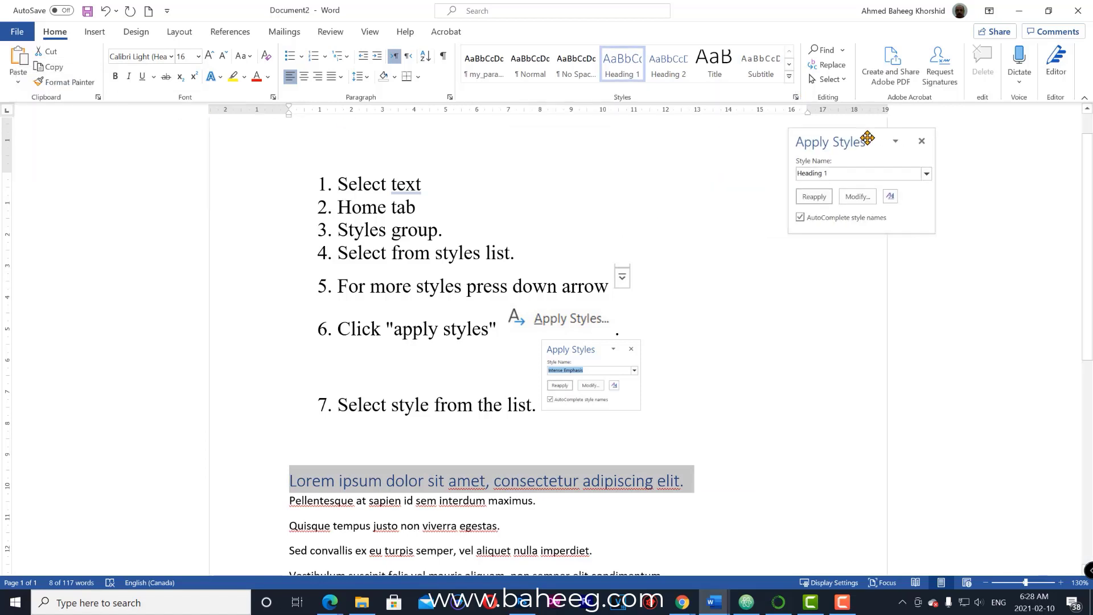
{"action": "left_click", "coordinate": [927, 176]}
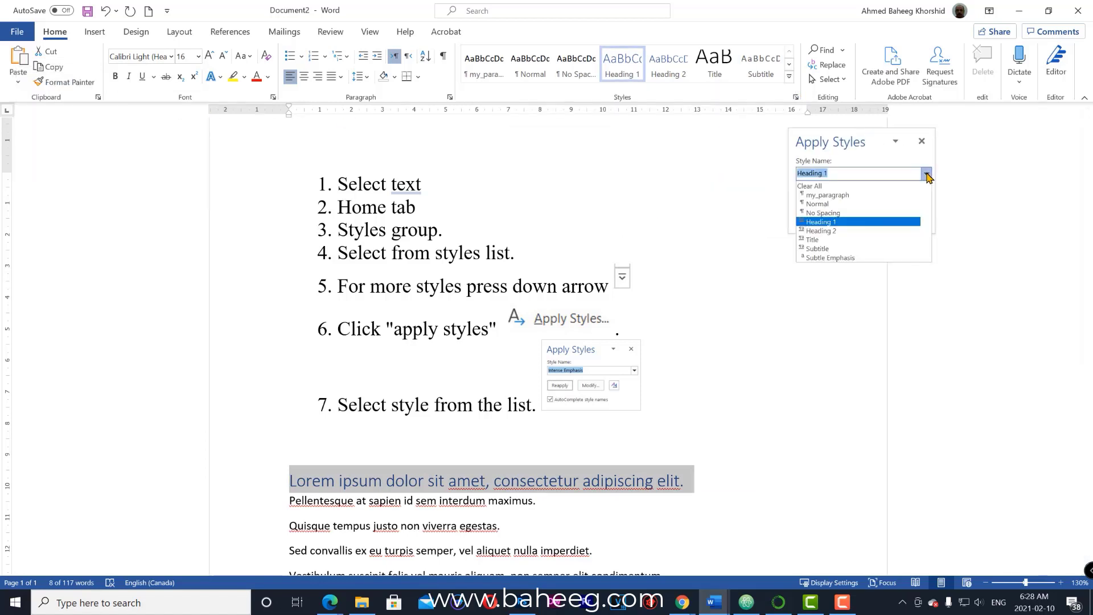
{"action": "left_click", "coordinate": [857, 249]}
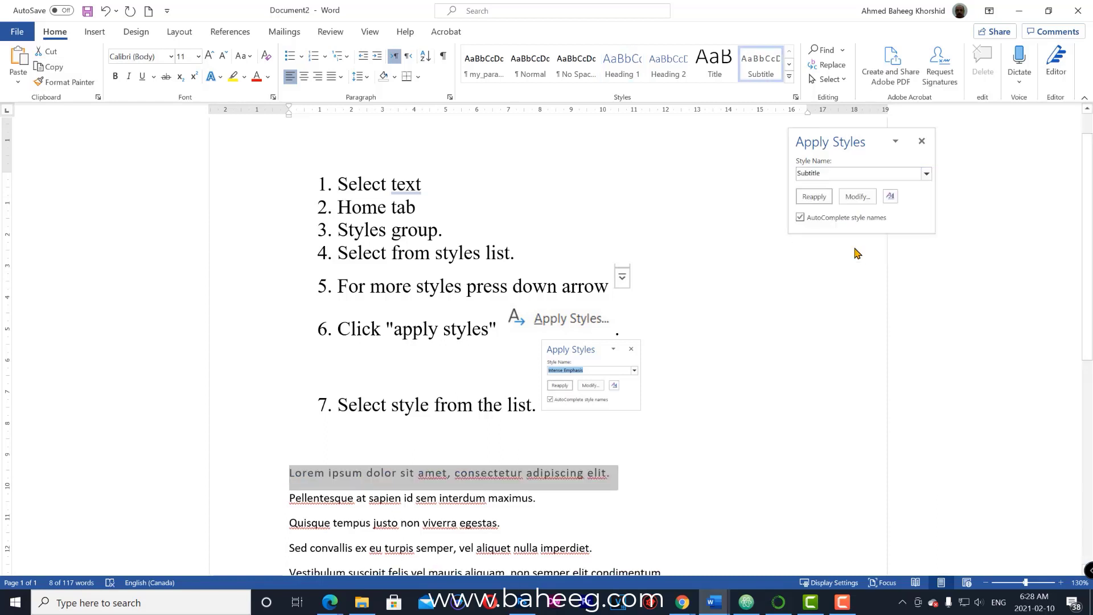
{"action": "left_click", "coordinate": [819, 198]}
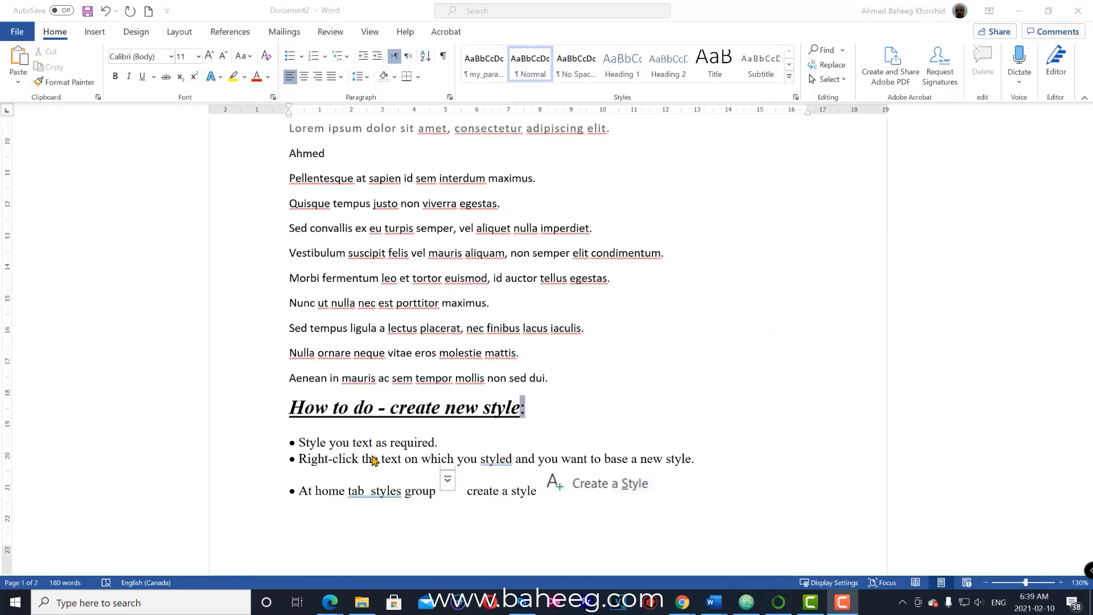
Format the single-name line above "Pellentesque" as bold, underlined, red text at size 14, with Apply Styles open
{"action": "left_click", "coordinate": [310, 149]}
{"action": "key", "text": "ctrl+shift+s"}
{"action": "triple_click", "coordinate": [310, 149]}
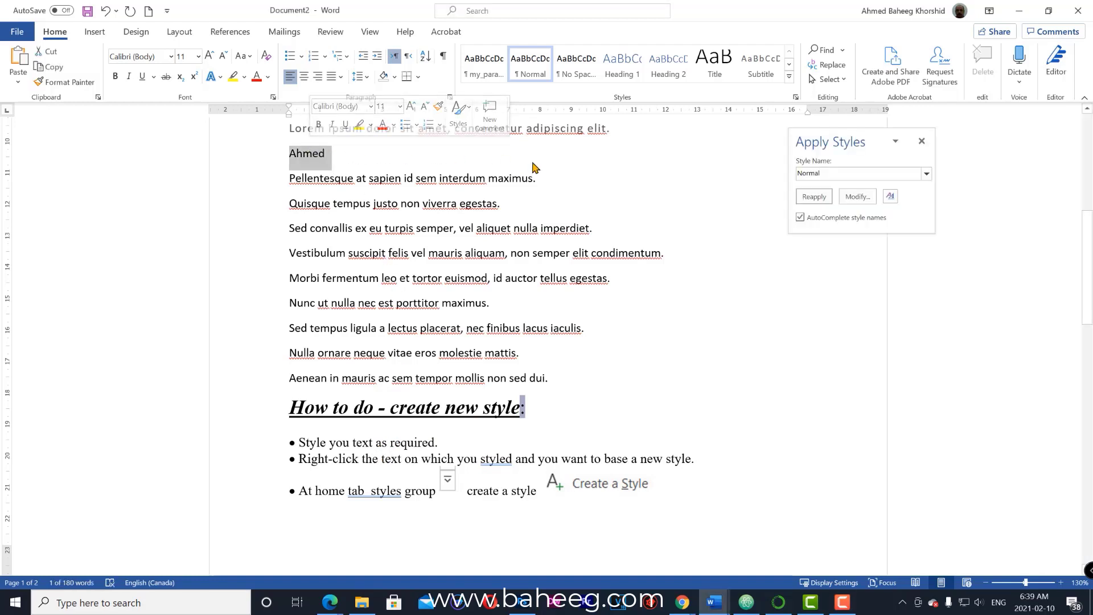
{"action": "left_click", "coordinate": [115, 78]}
{"action": "left_click", "coordinate": [142, 78]}
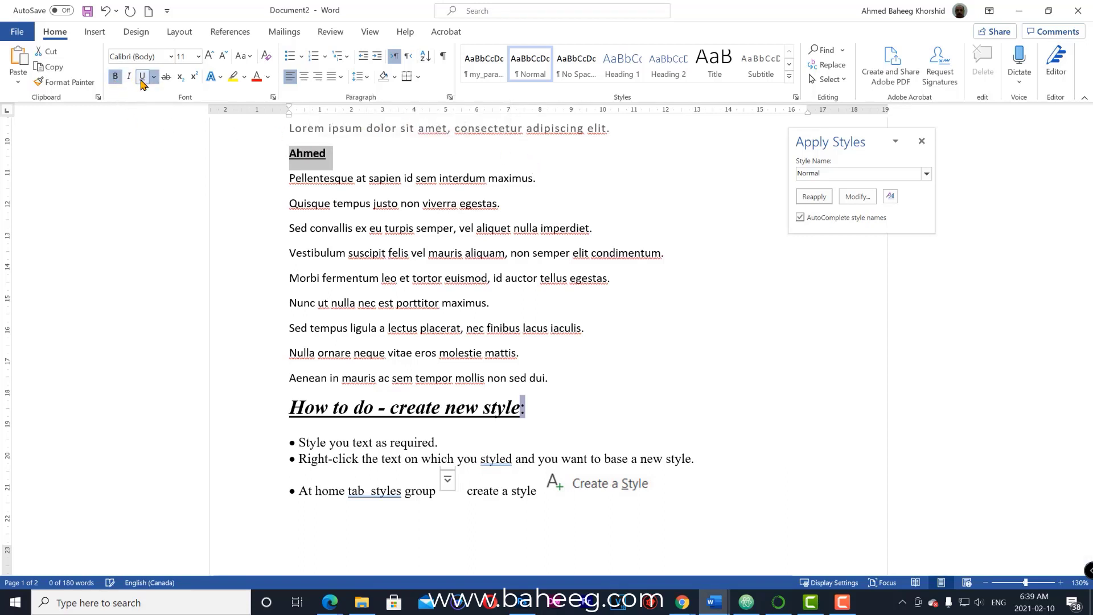
{"action": "left_click", "coordinate": [255, 77]}
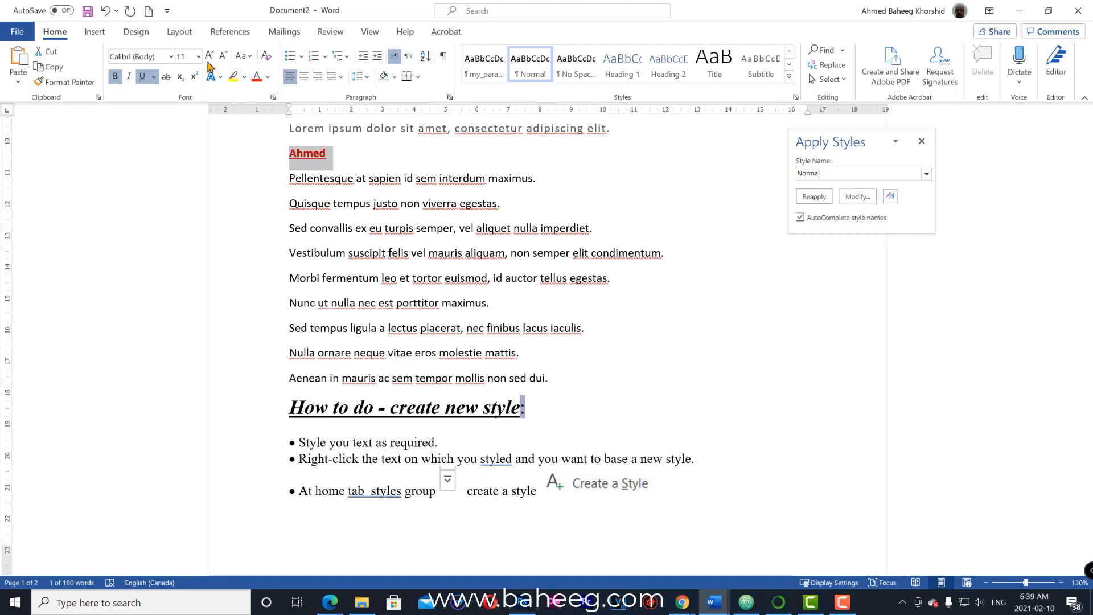
{"action": "left_click", "coordinate": [198, 56]}
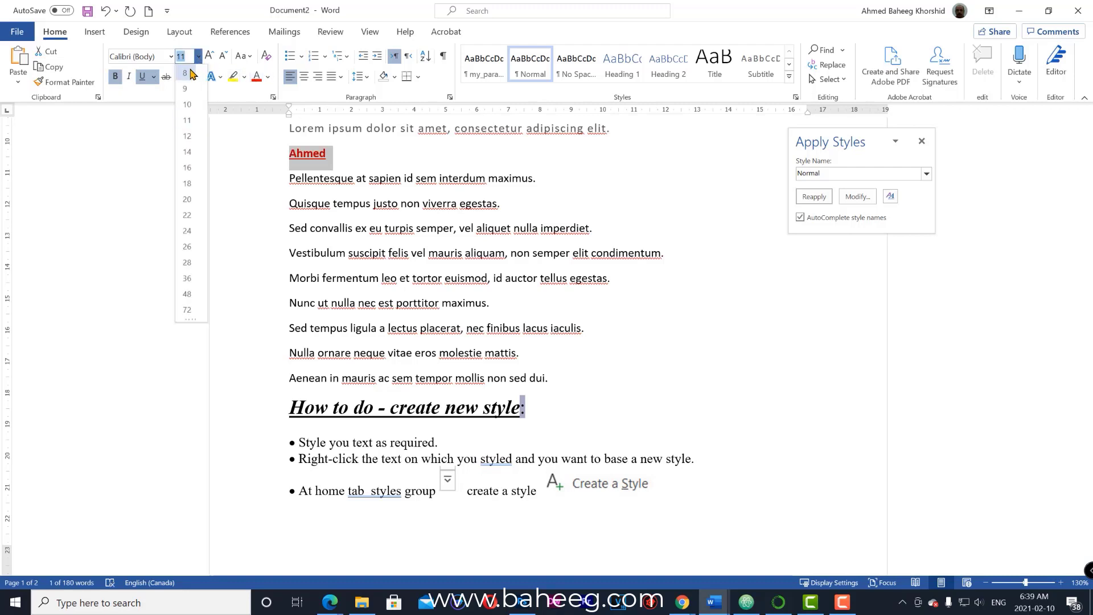
{"action": "left_click", "coordinate": [188, 152]}
Create a new style named MyName from the formatting of the red, underlined name line
{"action": "left_click", "coordinate": [307, 156]}
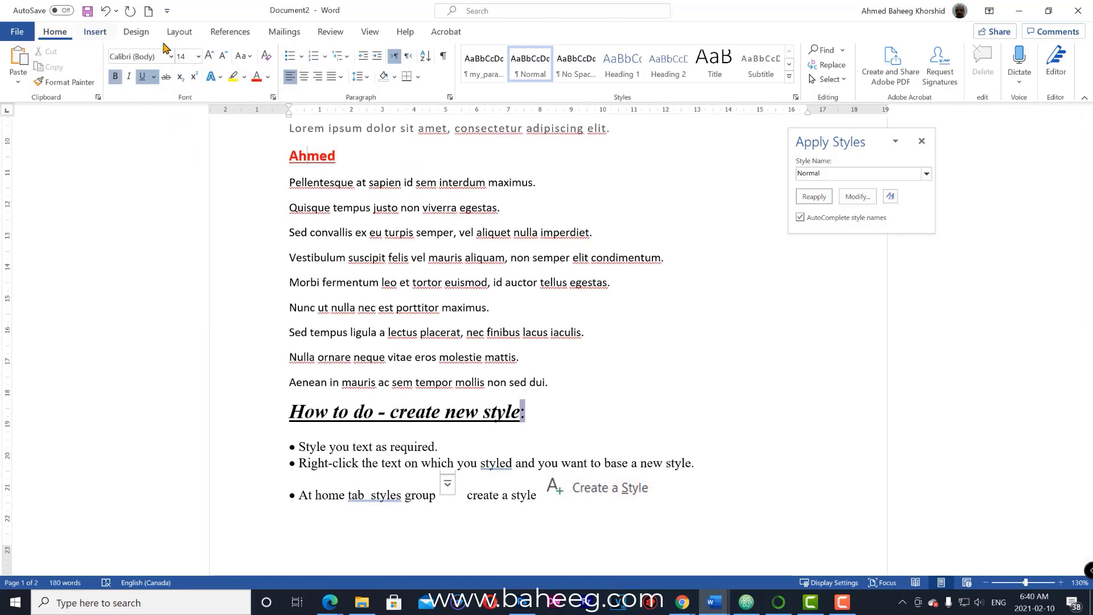
{"action": "left_click", "coordinate": [789, 82]}
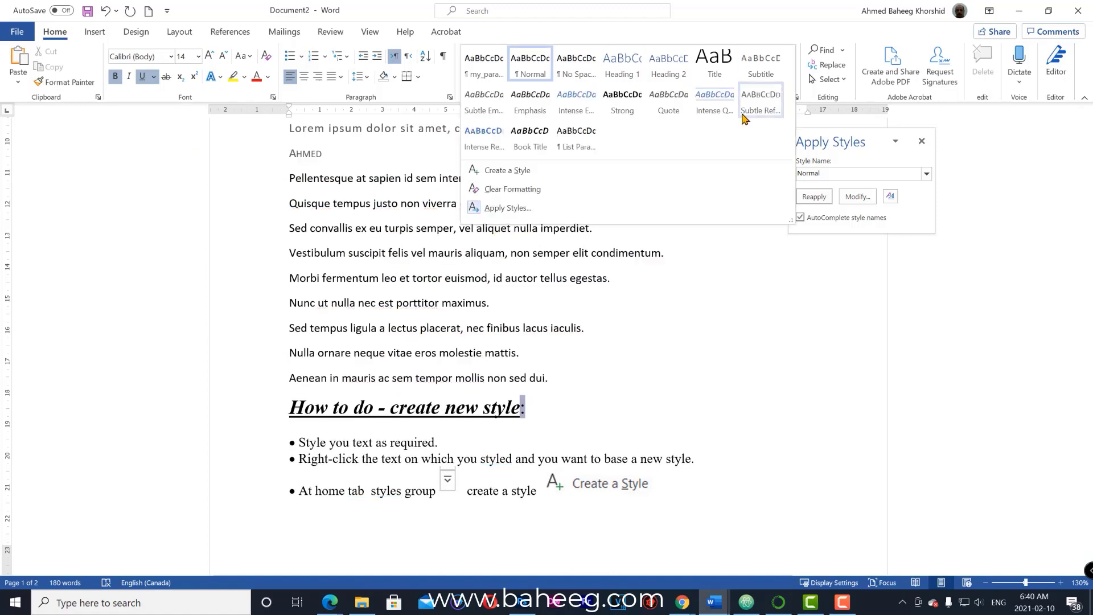
{"action": "left_click", "coordinate": [629, 171]}
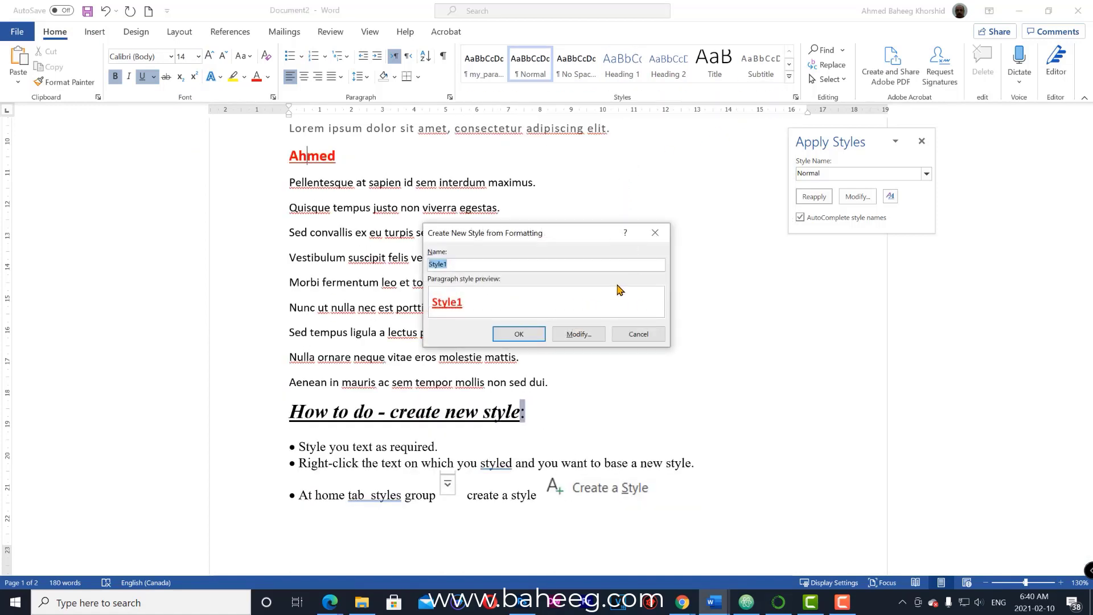
{"action": "type", "text": "MyName"}
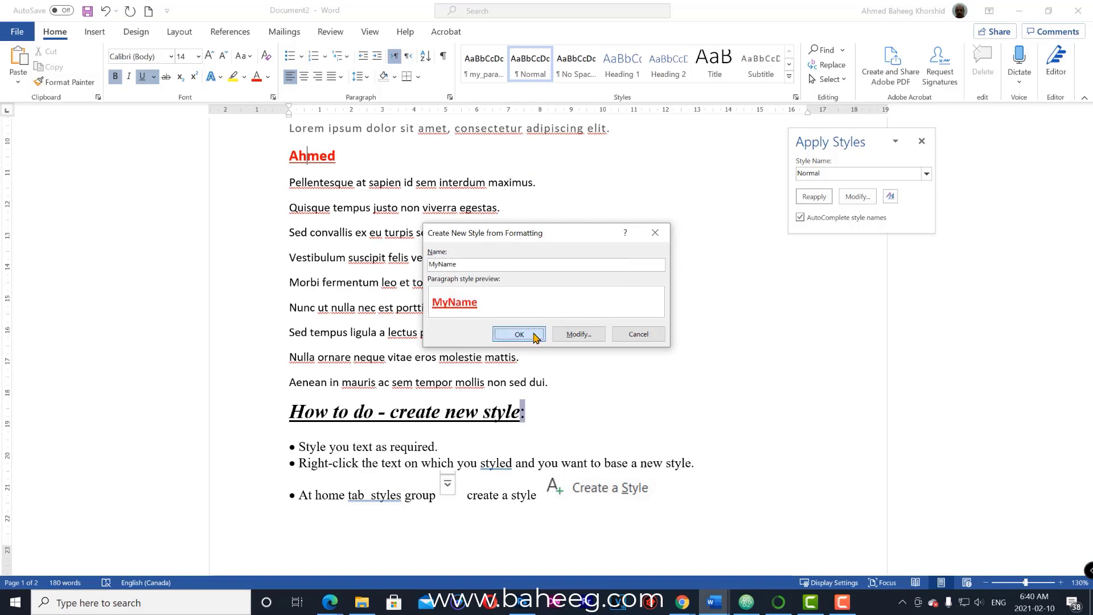
{"action": "left_click", "coordinate": [519, 334]}
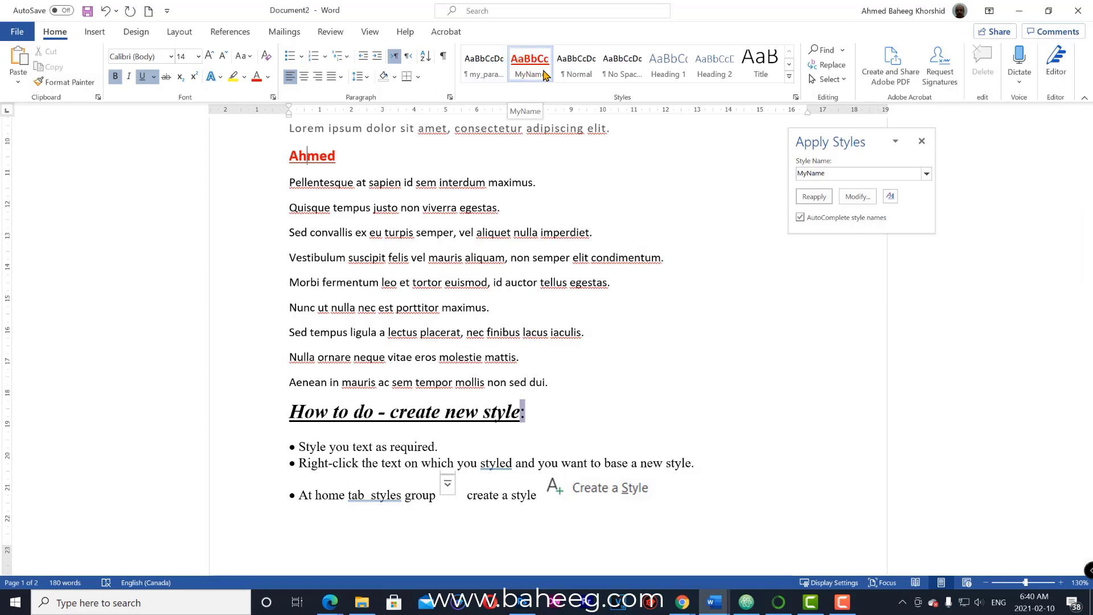
Apply the MyName style to the word "How" in the "How to do - create new style" heading
{"action": "left_click", "coordinate": [468, 411]}
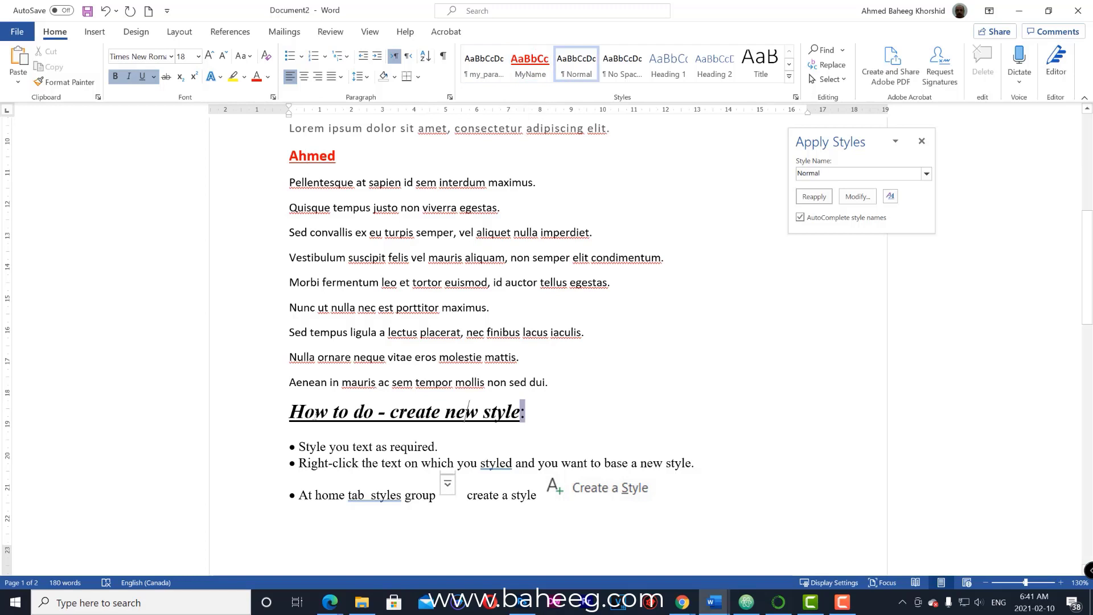
{"action": "double_click", "coordinate": [314, 412]}
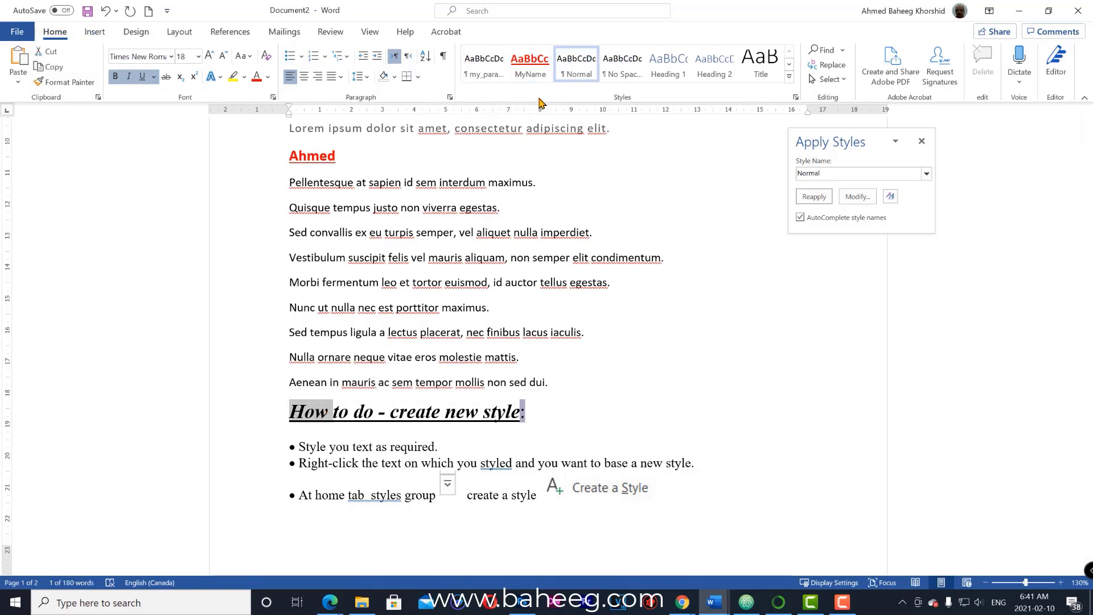
{"action": "left_click", "coordinate": [530, 64]}
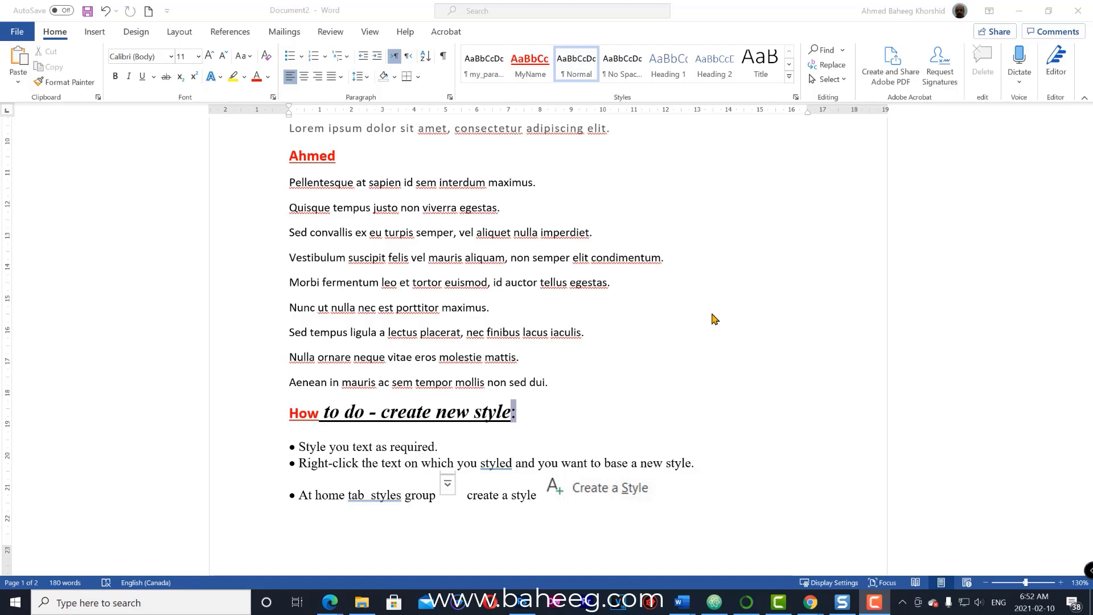
Select the "Sed convallis" line, show the full Styles list, and apply the Quote style
{"action": "triple_click", "coordinate": [411, 245]}
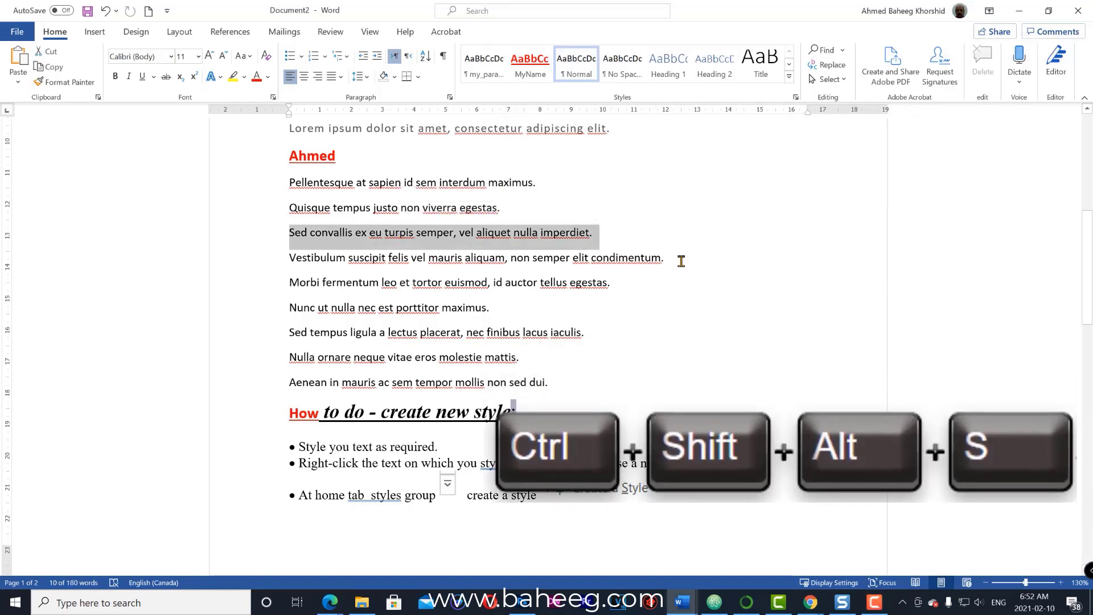
{"action": "key", "text": "ctrl+shift+alt+s"}
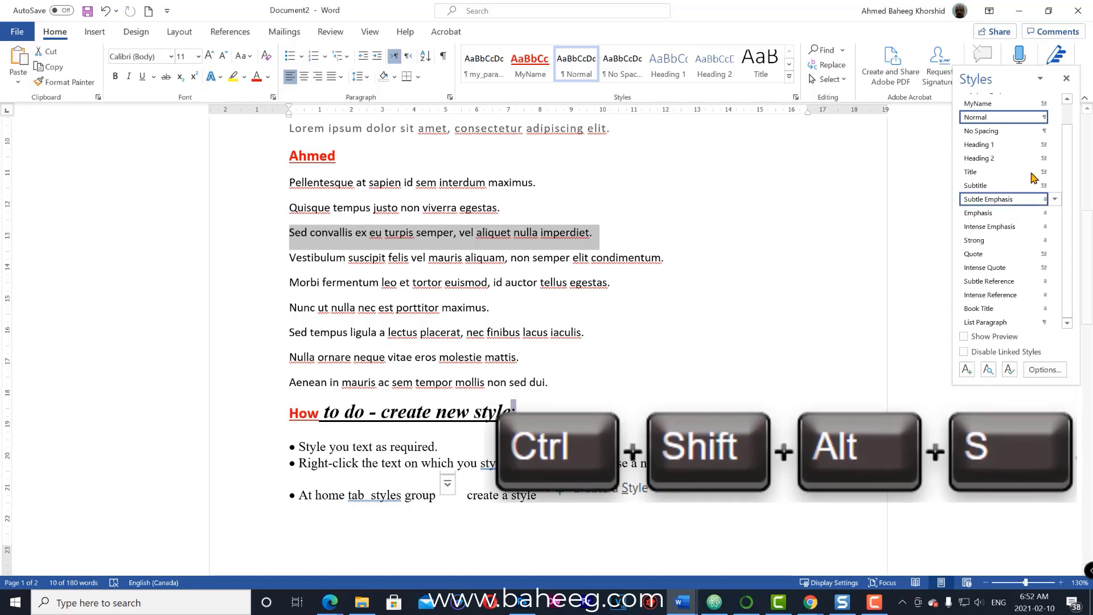
{"action": "left_click", "coordinate": [1019, 255]}
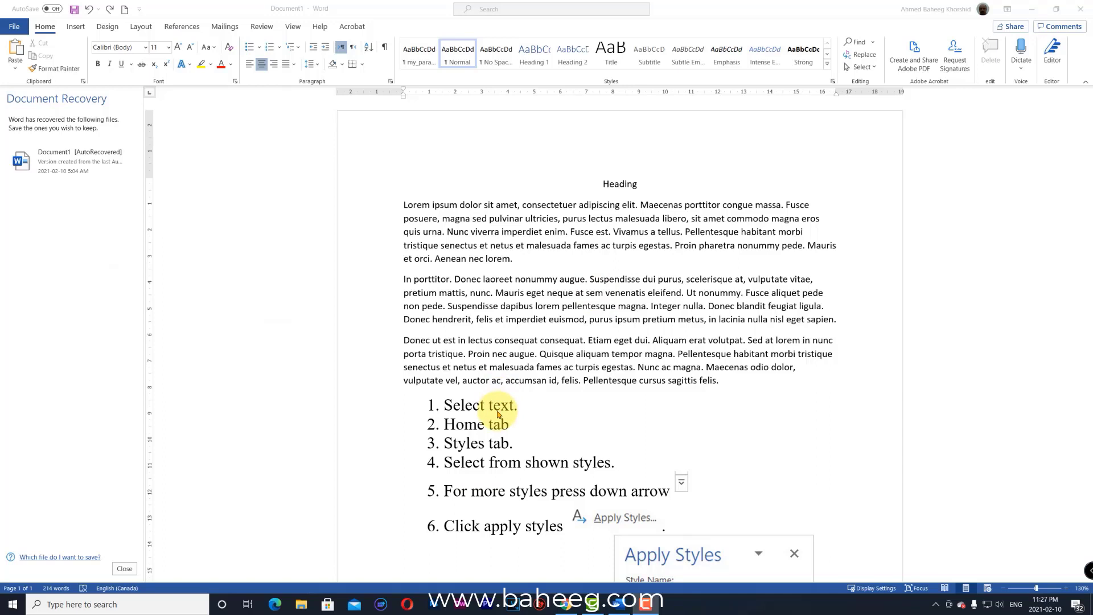
Style the "Heading" line above the first paragraph as Heading 2, and change it to Heading 3 through Apply Styles
{"action": "double_click", "coordinate": [620, 184]}
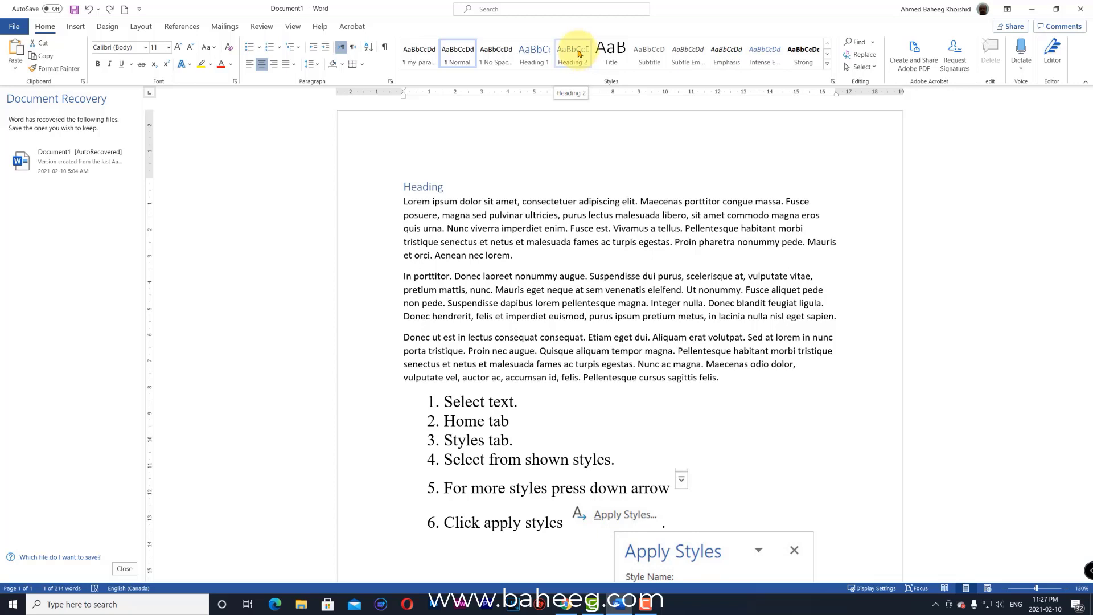
{"action": "left_click", "coordinate": [578, 54]}
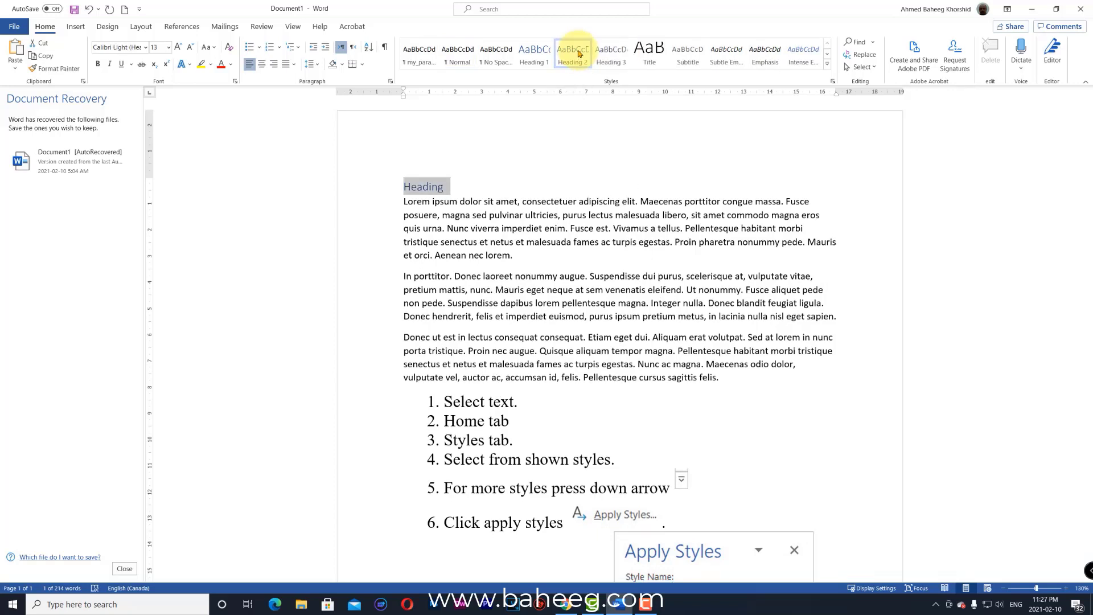
{"action": "left_click", "coordinate": [828, 69]}
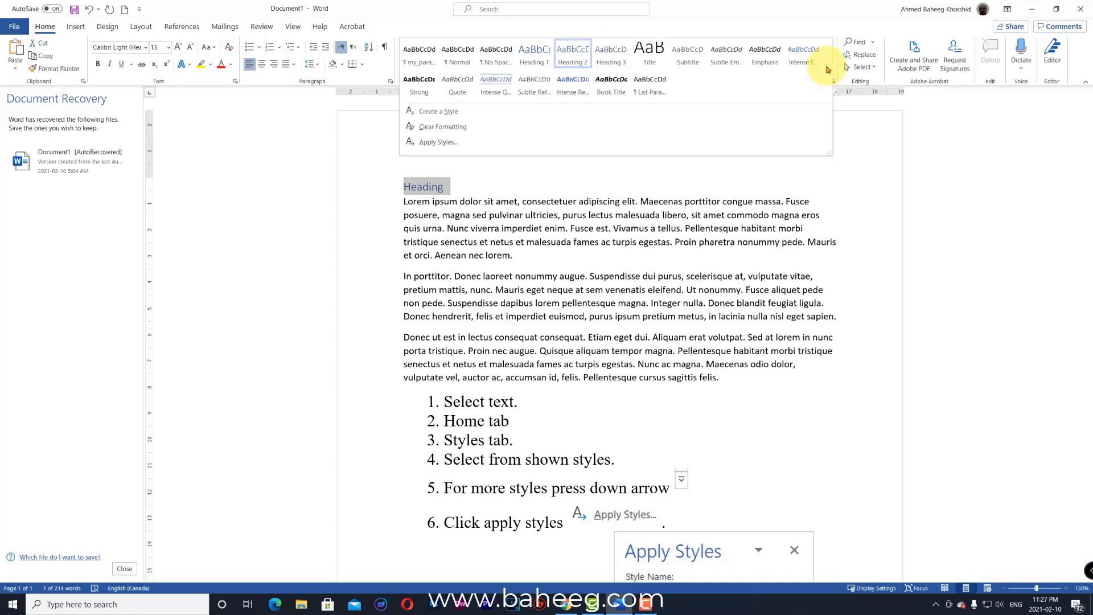
{"action": "left_click", "coordinate": [695, 141]}
{"action": "left_click", "coordinate": [924, 167]}
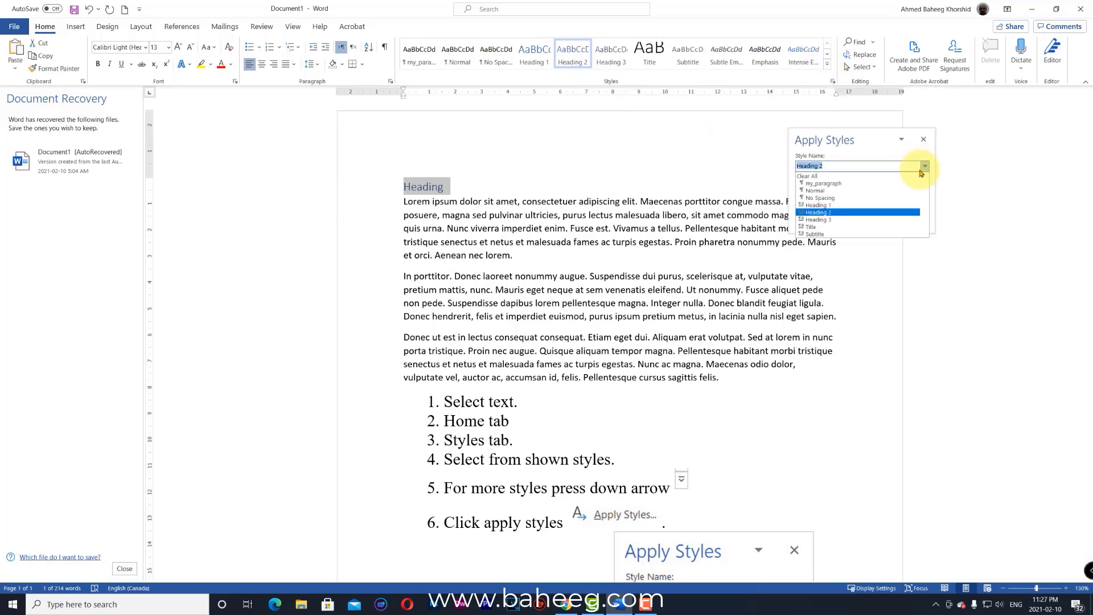
{"action": "left_click", "coordinate": [872, 220]}
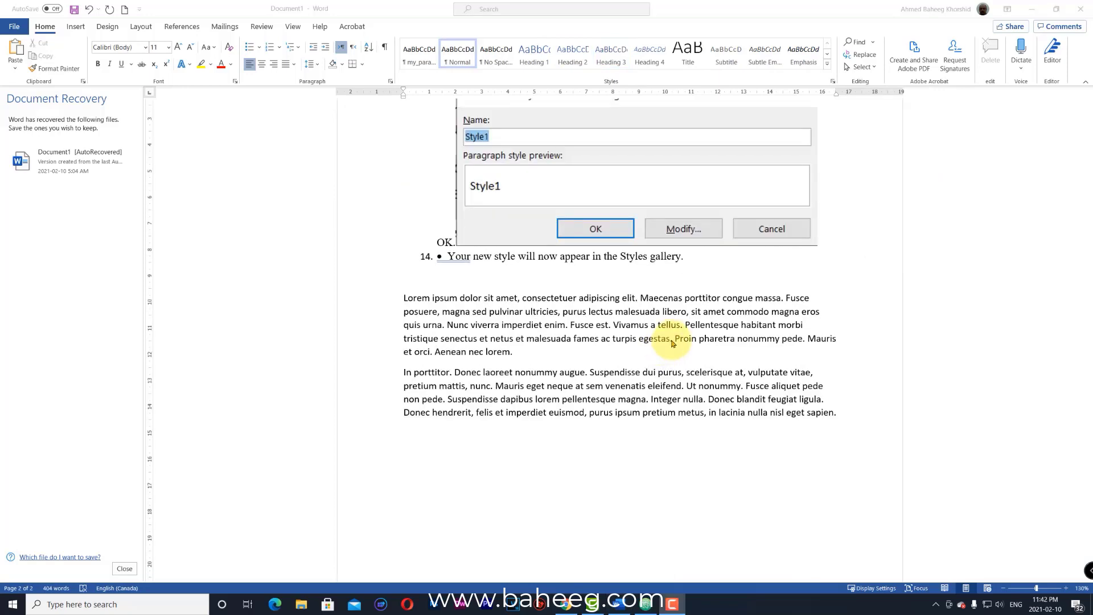
Give the "Lorem ipsum" paragraph below the numbered instructions a light gold shading and outside borders, with Apply Styles open
{"action": "key", "text": "ctrl+shift+s"}
{"action": "triple_click", "coordinate": [625, 312]}
{"action": "left_click", "coordinate": [362, 63]}
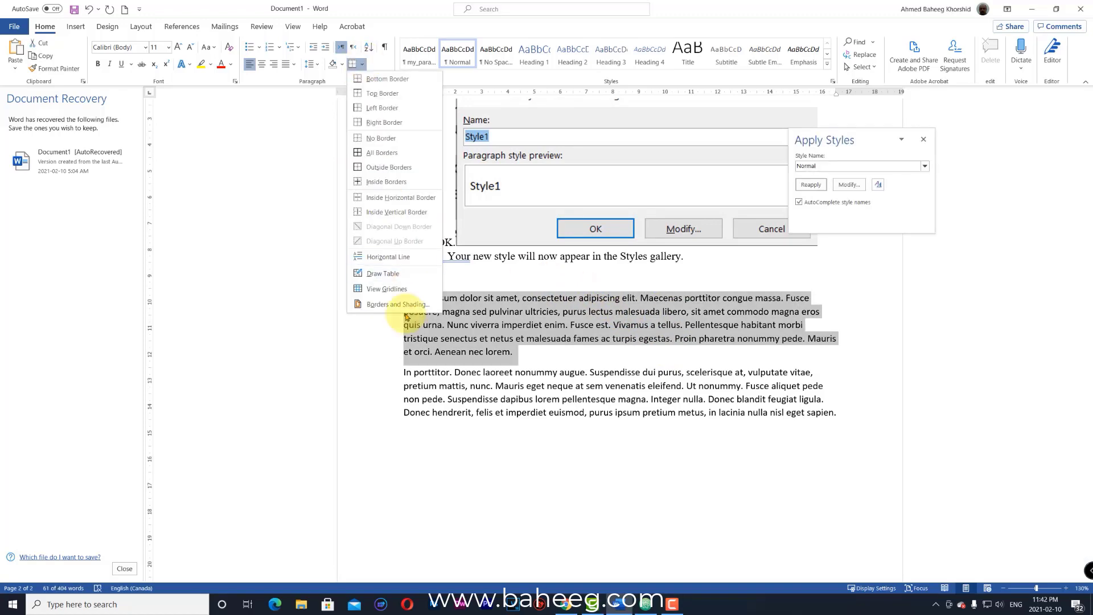
{"action": "left_click", "coordinate": [410, 305]}
{"action": "left_click", "coordinate": [482, 202]}
{"action": "left_click", "coordinate": [457, 227]}
{"action": "left_click", "coordinate": [466, 275]}
{"action": "left_click", "coordinate": [623, 391]}
{"action": "left_click", "coordinate": [362, 64]}
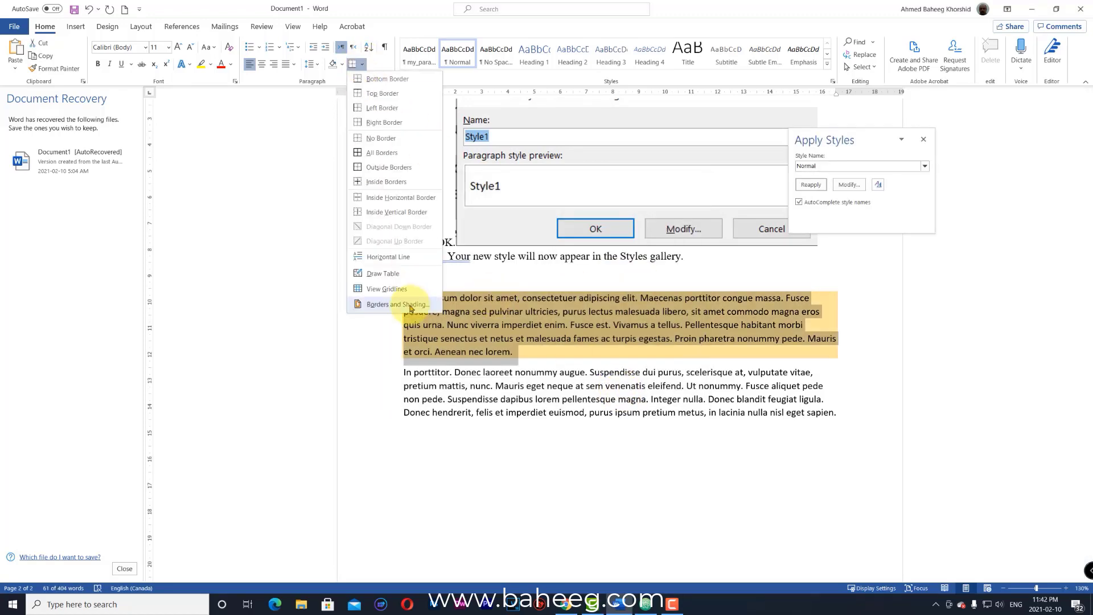
{"action": "left_click", "coordinate": [389, 166]}
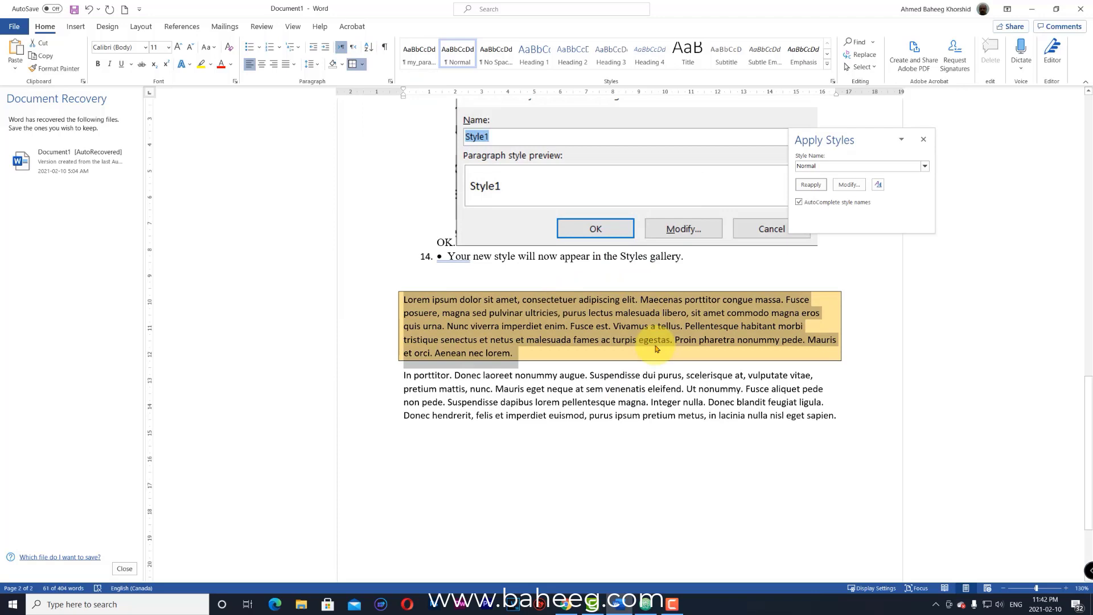
Add paragraph spacing, slight left and right indents, and a first-line indent to the shaded paragraph
{"action": "left_click", "coordinate": [390, 81]}
{"action": "left_click", "coordinate": [507, 316]}
{"action": "left_click", "coordinate": [506, 315]}
{"action": "left_click", "coordinate": [507, 242]}
{"action": "left_click", "coordinate": [507, 255]}
{"action": "left_click", "coordinate": [613, 258]}
{"action": "left_click", "coordinate": [598, 273]}
{"action": "left_click", "coordinate": [588, 428]}
Create a new style named sumup from the shaded, bordered paragraph's formatting, and bring up the full Styles list
{"action": "left_click", "coordinate": [684, 321]}
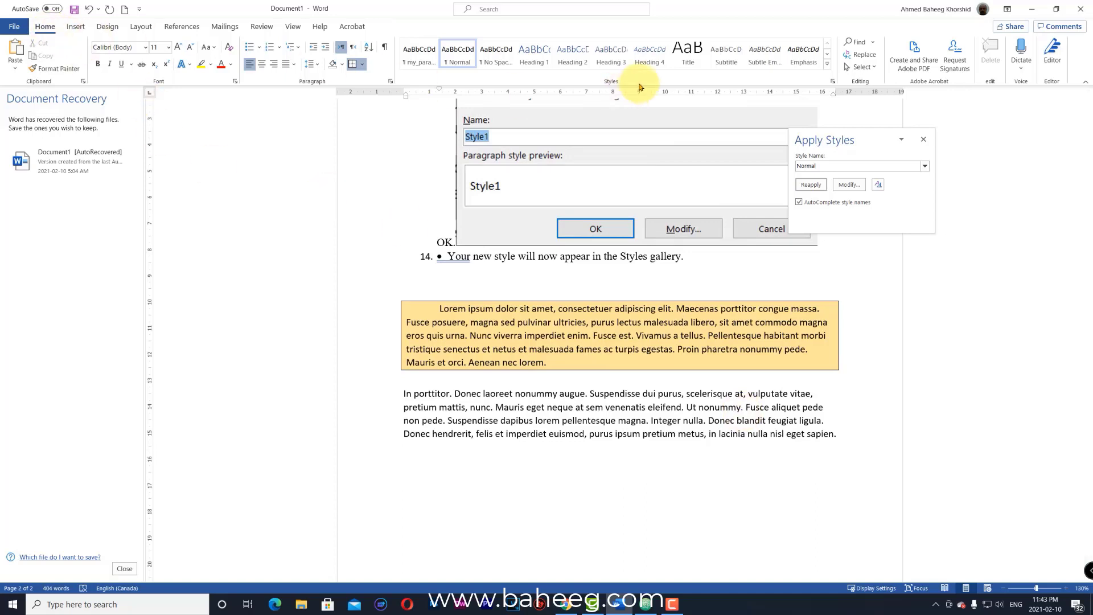
{"action": "left_click", "coordinate": [828, 67]}
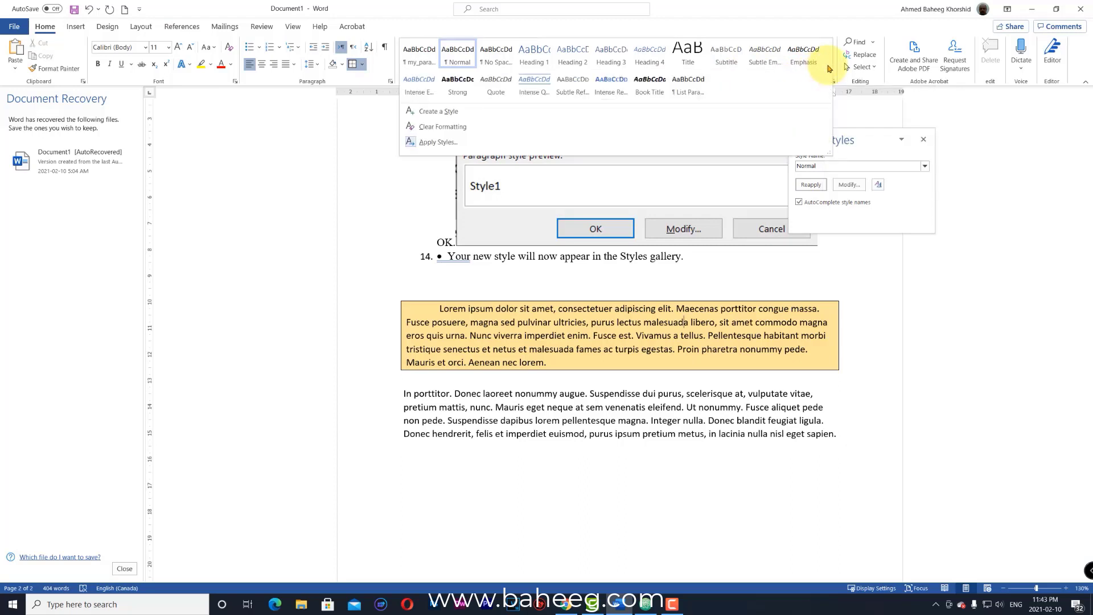
{"action": "left_click", "coordinate": [681, 111]}
{"action": "type", "text": "sumup"}
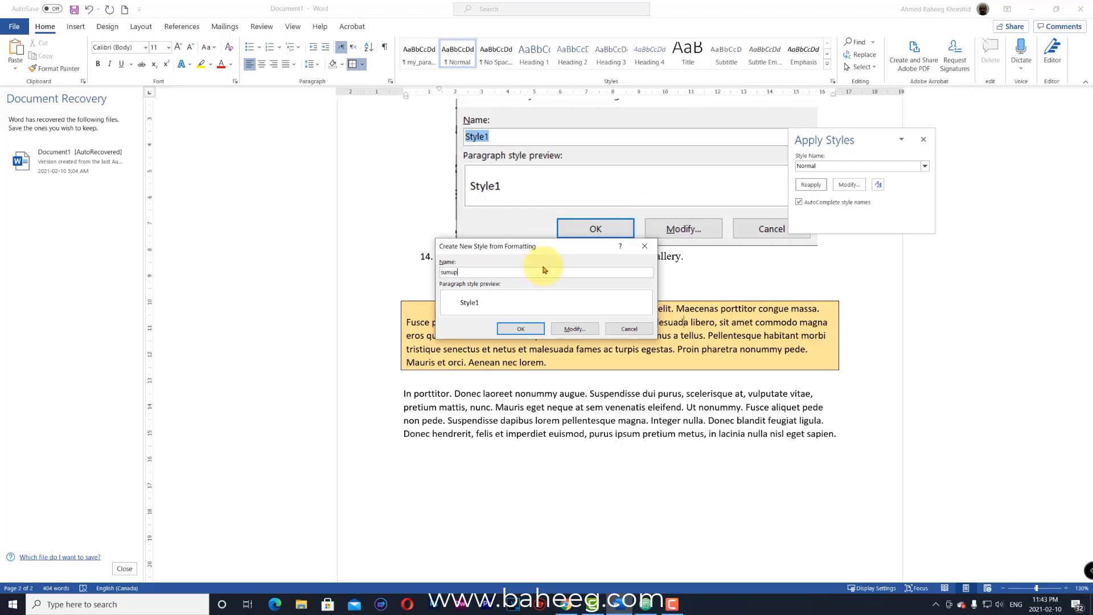
{"action": "left_click", "coordinate": [520, 328]}
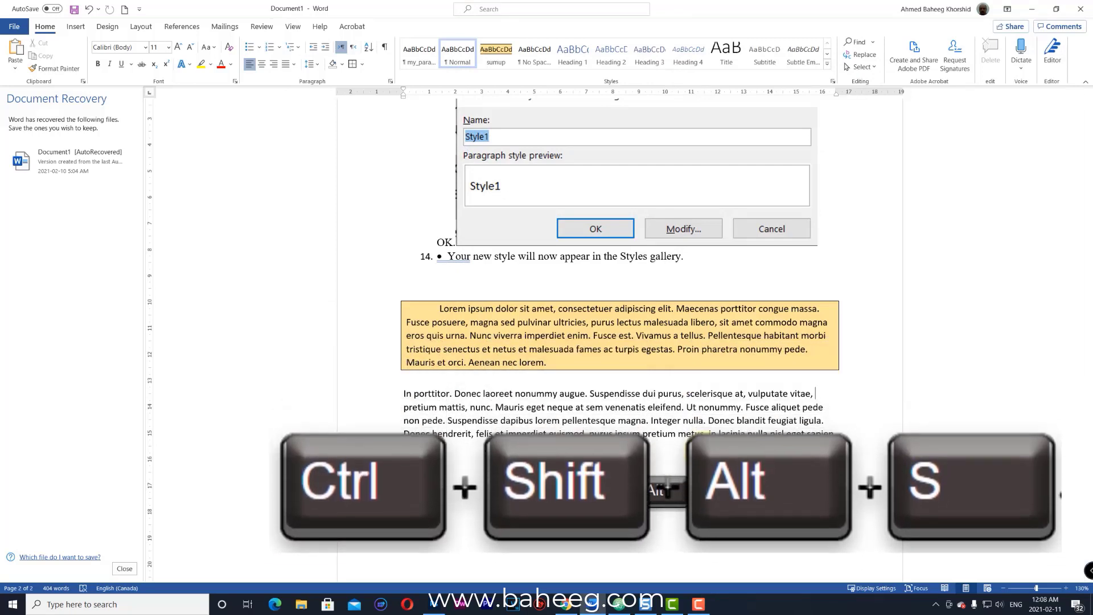
{"action": "key", "text": "ctrl+shift+alt+s"}
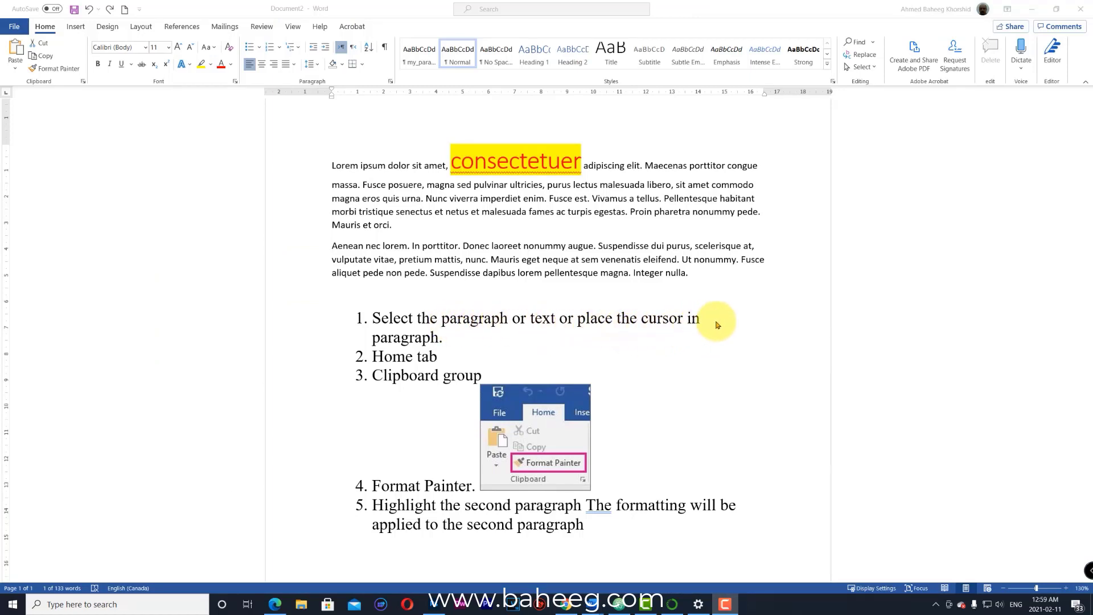
Copy the formatting of "consectetuer" with Format Painter onto part of the second paragraph's first line
{"action": "left_click", "coordinate": [515, 162]}
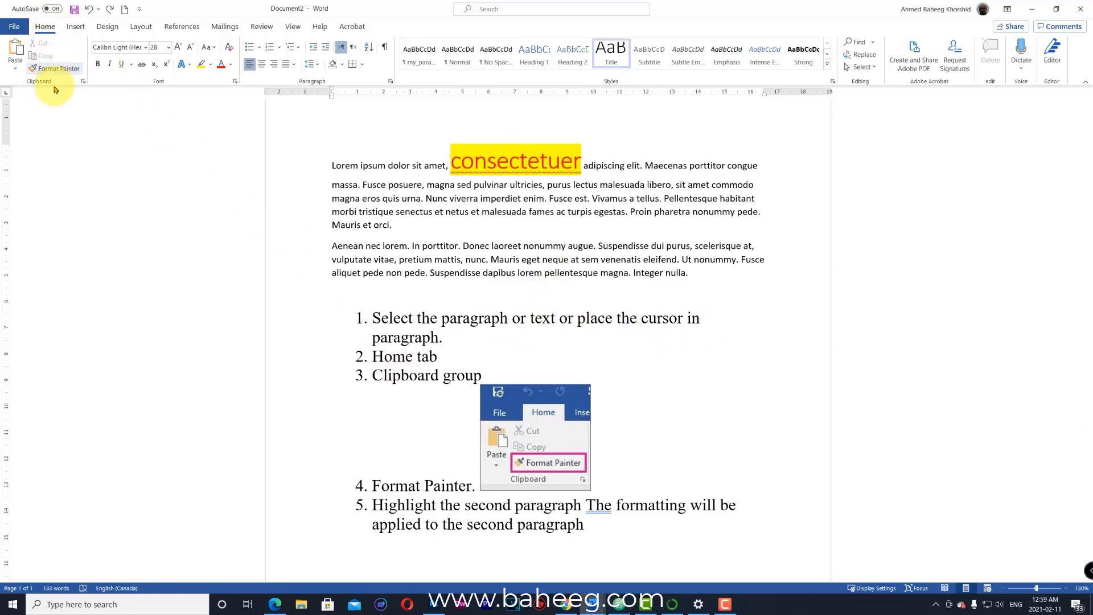
{"action": "left_click", "coordinate": [57, 68]}
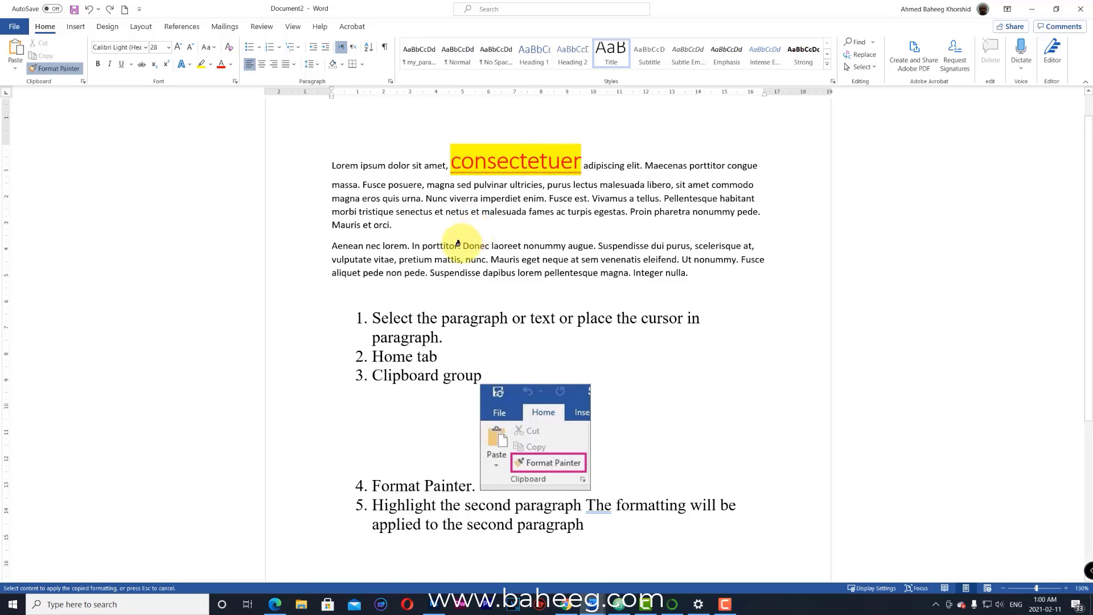
{"action": "left_click_drag", "start_coordinate": [480, 245], "coordinate": [699, 248]}
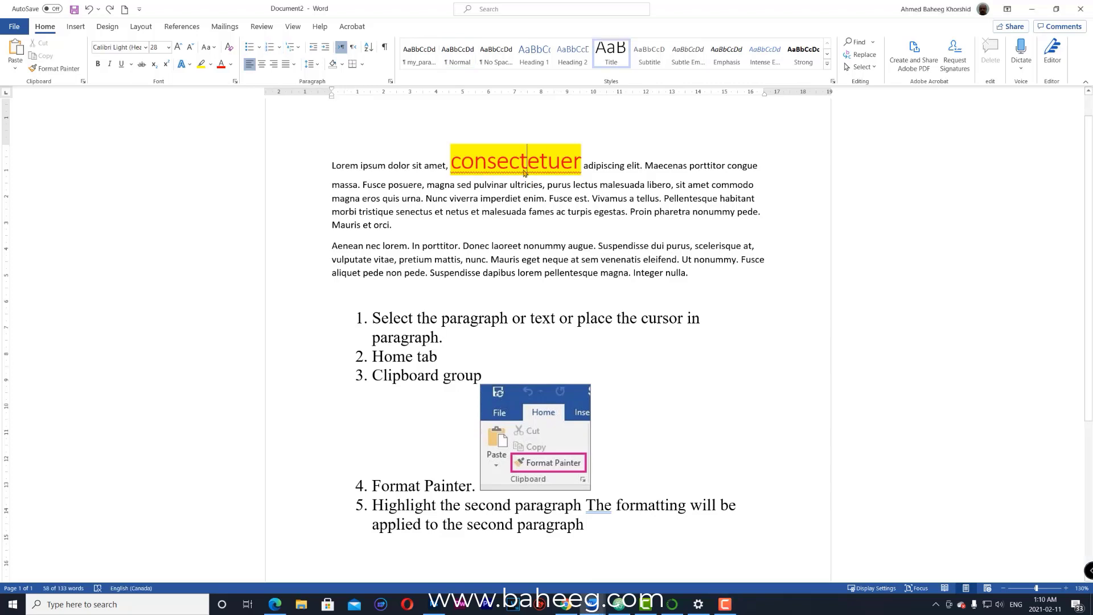
Copy the formatting of "consectetuer" and paste only that formatting onto the word "nonummy" in the second paragraph
{"action": "double_click", "coordinate": [525, 171]}
{"action": "key", "text": "ctrl+shift+c"}
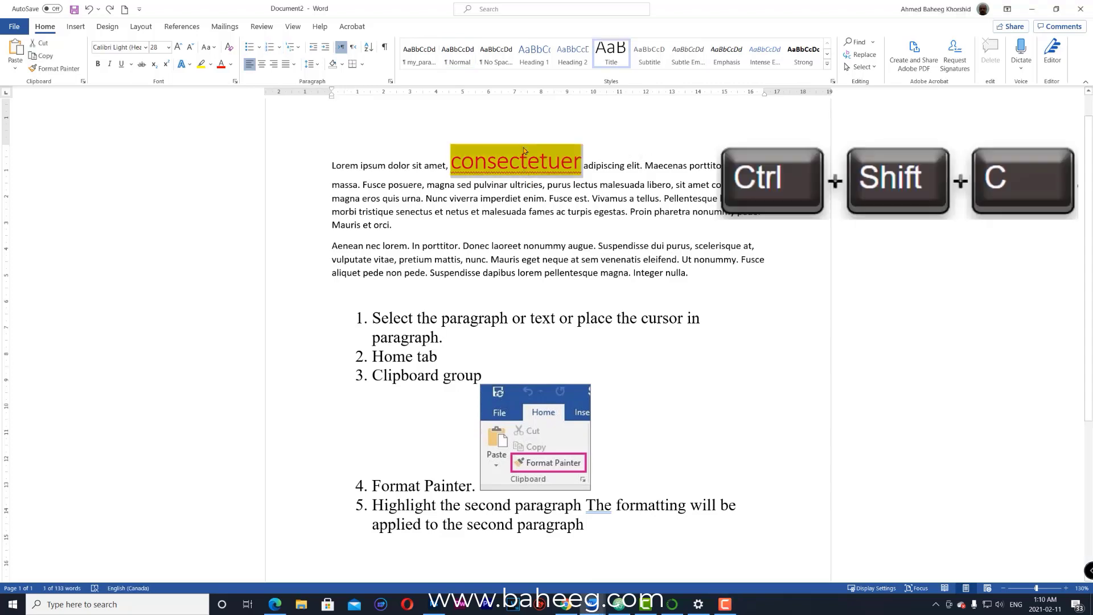
{"action": "double_click", "coordinate": [537, 246]}
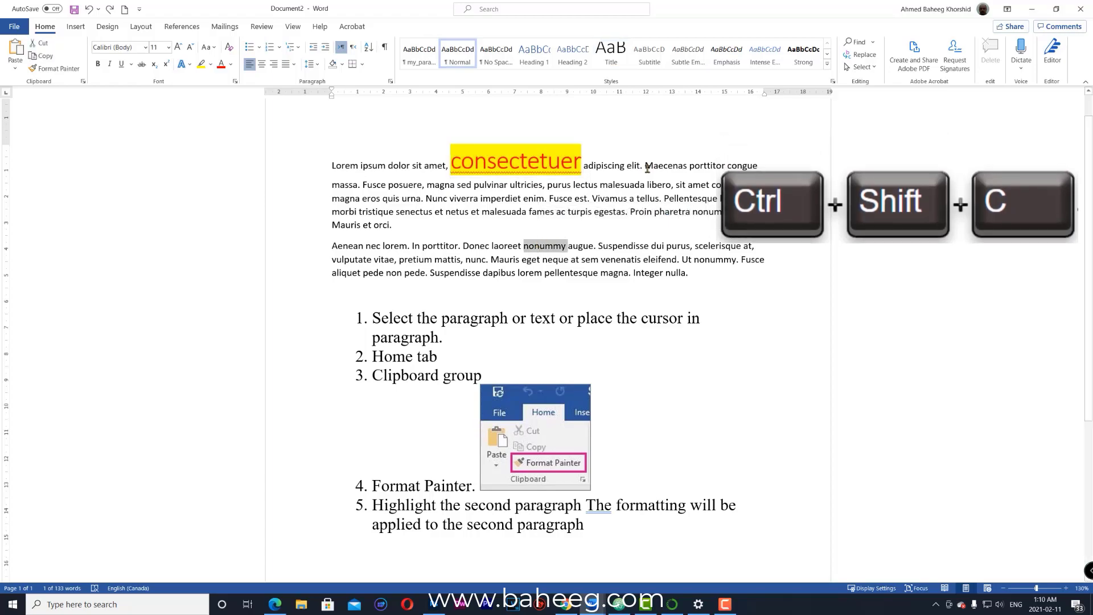
{"action": "key", "text": "ctrl+shift+v"}
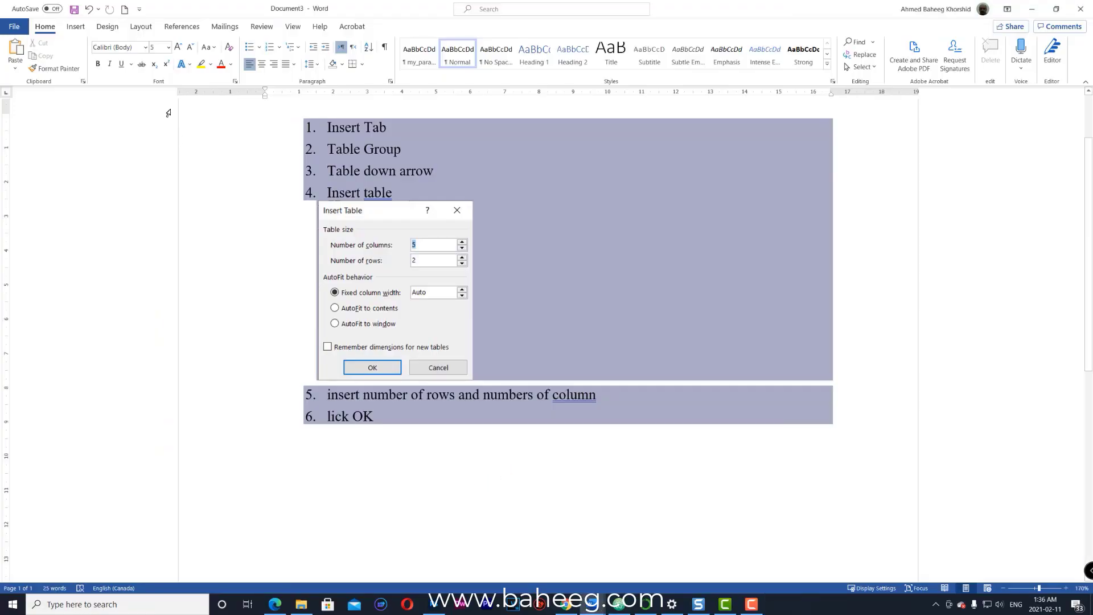
Insert a table with 3 columns and 5 rows below the numbered instructions
{"action": "left_click", "coordinate": [70, 28]}
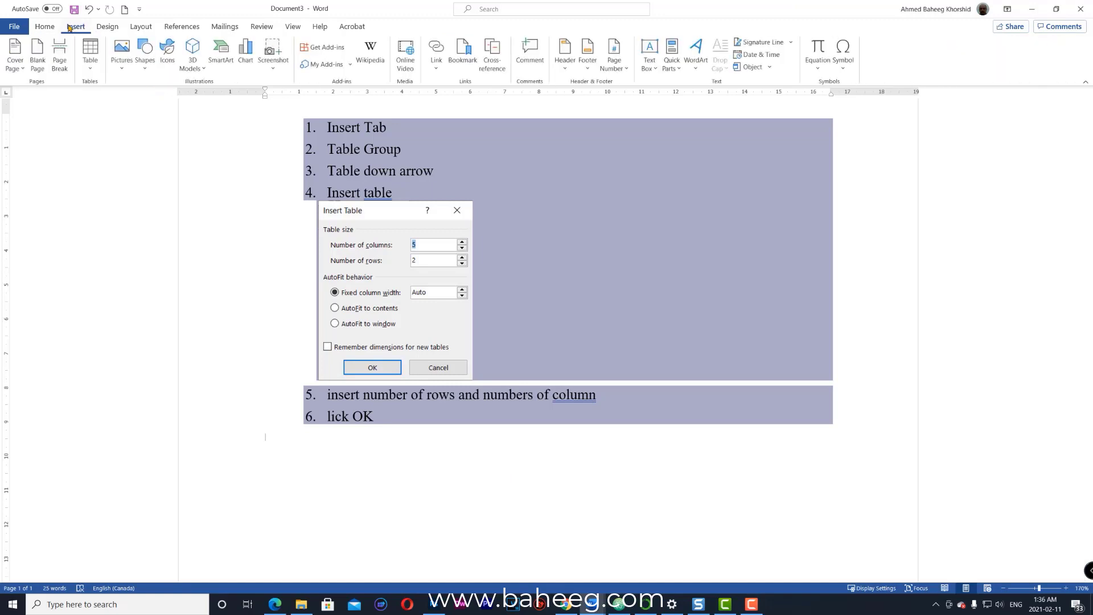
{"action": "left_click", "coordinate": [91, 68]}
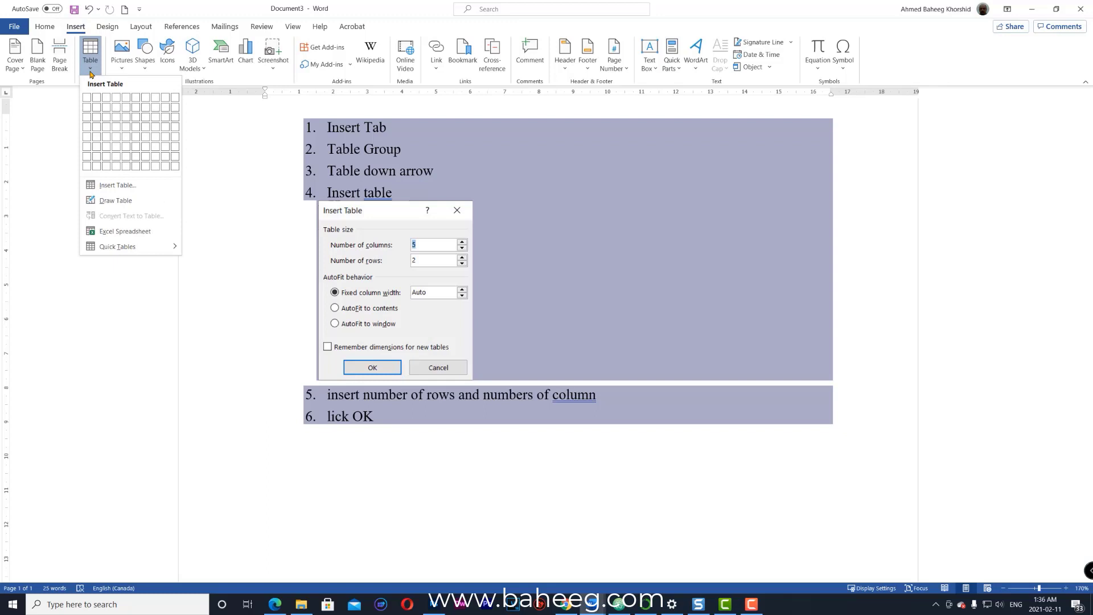
{"action": "left_click", "coordinate": [117, 186]}
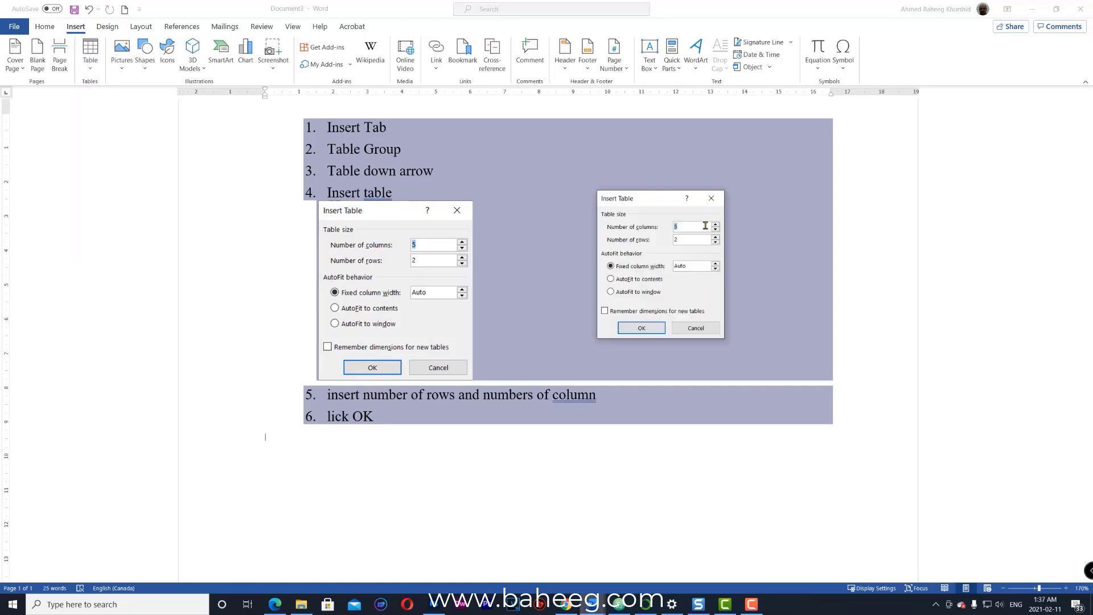
{"action": "type", "text": "3"}
{"action": "double_click", "coordinate": [689, 244]}
{"action": "type", "text": "5"}
{"action": "left_click", "coordinate": [642, 328]}
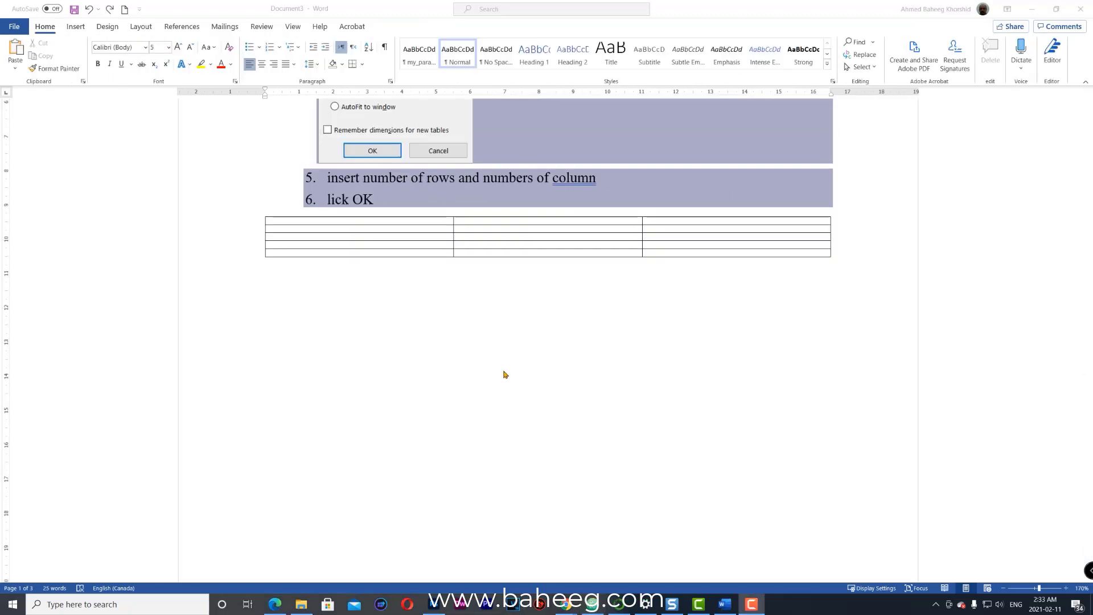
Draw the outer frame of a table about 11.7 cm wide and 4.5 cm high below the inserted table
{"action": "left_click", "coordinate": [75, 27]}
{"action": "left_click", "coordinate": [90, 64]}
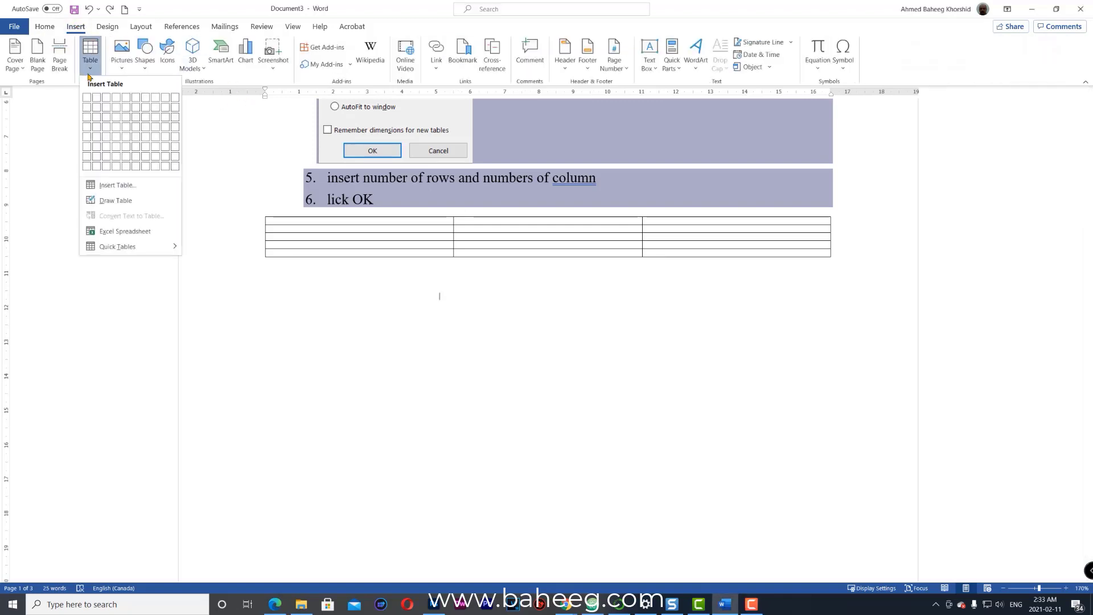
{"action": "left_click", "coordinate": [115, 201]}
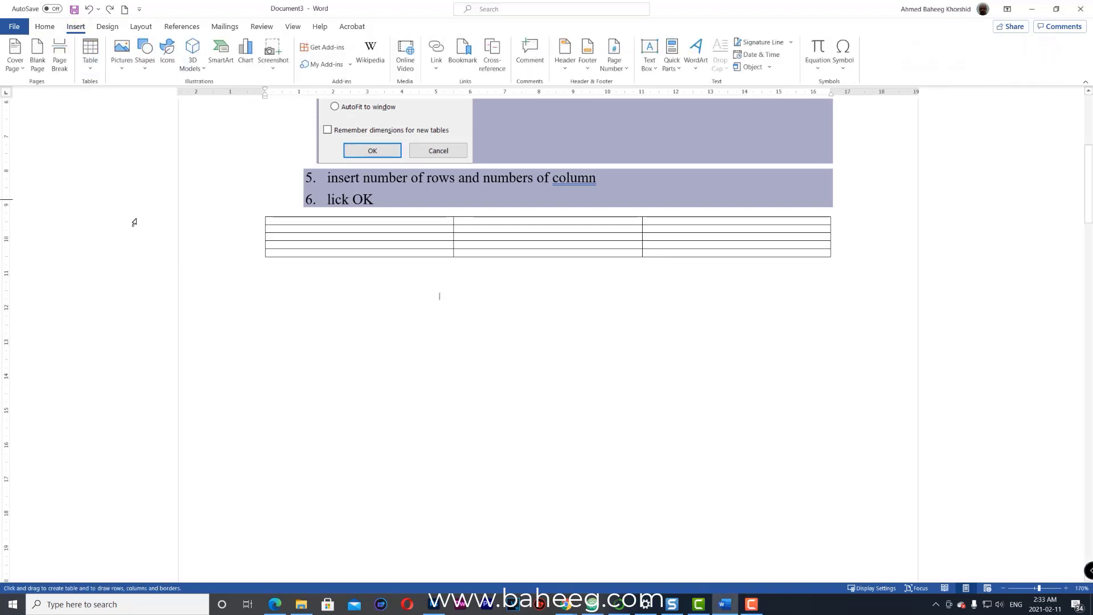
{"action": "mouse_move", "coordinate": [642, 330]}
{"action": "left_mouse_down"}
{"action": "mouse_move", "coordinate": [471, 369]}
{"action": "mouse_move", "coordinate": [354, 420]}
{"action": "mouse_move", "coordinate": [352, 476]}
{"action": "mouse_move", "coordinate": [321, 483]}
{"action": "left_mouse_up"}
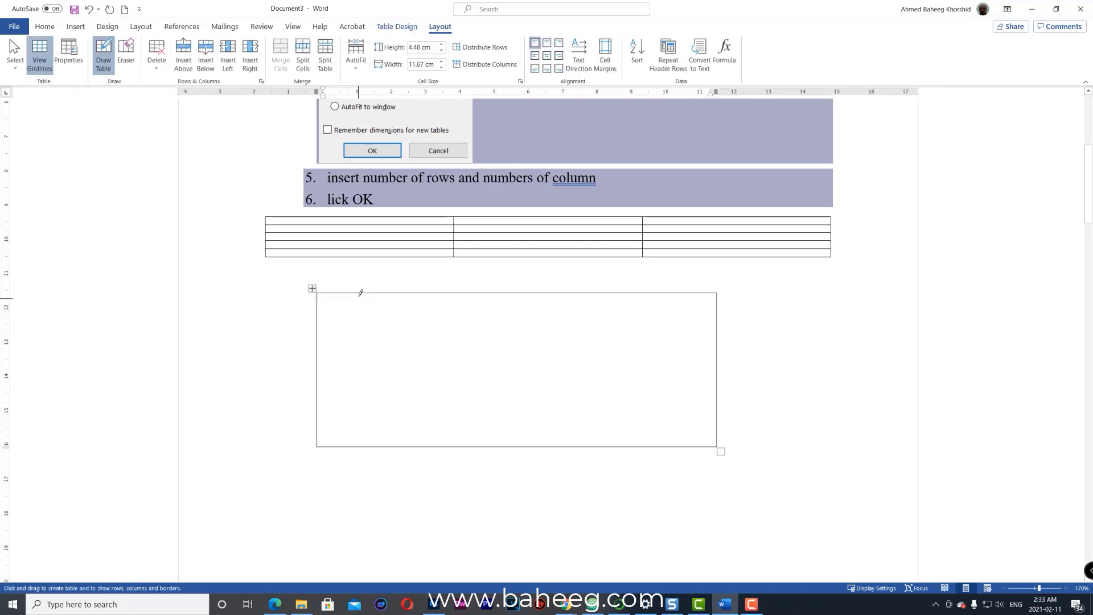
Divide the drawn table into cells with three vertical lines and two horizontal lines
{"action": "left_click_drag", "start_coordinate": [361, 292], "coordinate": [361, 446]}
{"action": "left_click_drag", "start_coordinate": [426, 293], "coordinate": [426, 447]}
{"action": "left_click_drag", "start_coordinate": [631, 293], "coordinate": [638, 455]}
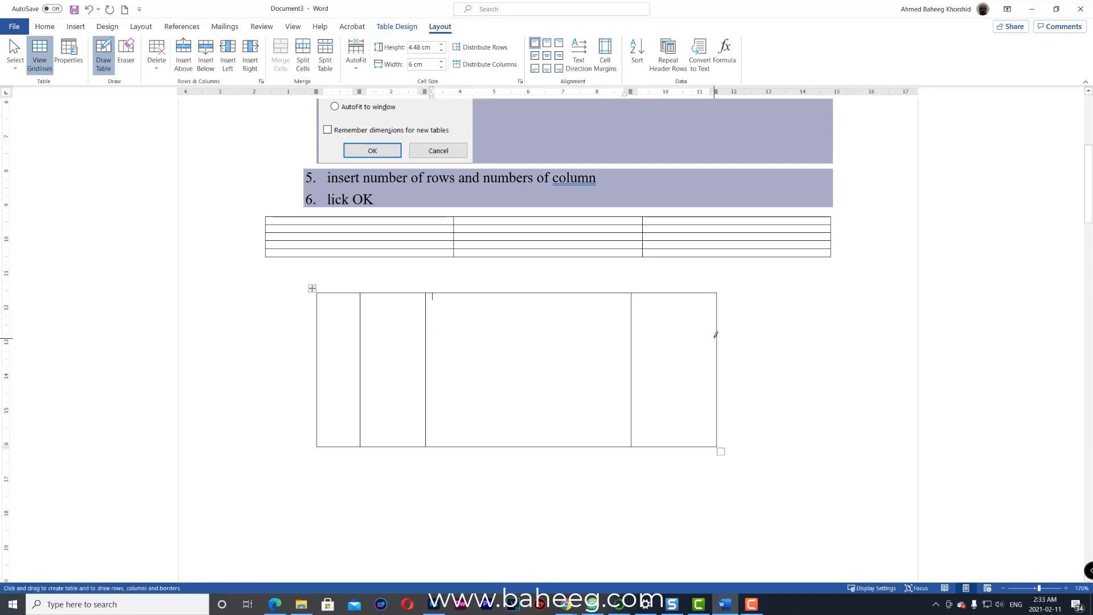
{"action": "left_click_drag", "start_coordinate": [715, 336], "coordinate": [330, 336]}
{"action": "left_click_drag", "start_coordinate": [332, 392], "coordinate": [715, 395]}
Undo the last change made in the blank area below the drawn table
{"action": "scroll", "coordinate": [797, 386], "scroll_direction": "down", "scroll_amount": 3}
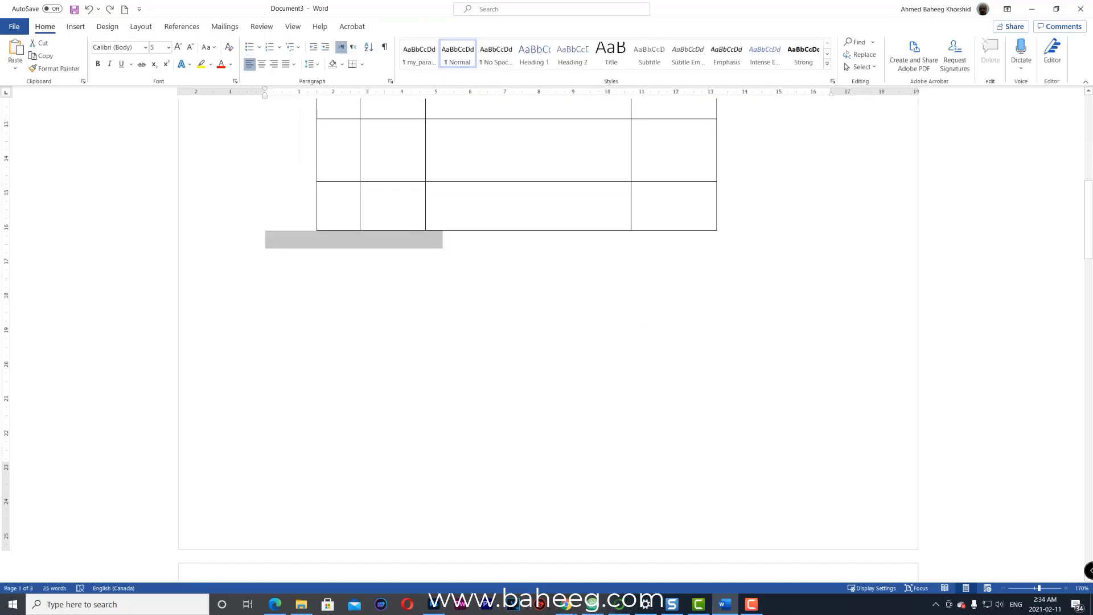
{"action": "key", "text": "ctrl+z"}
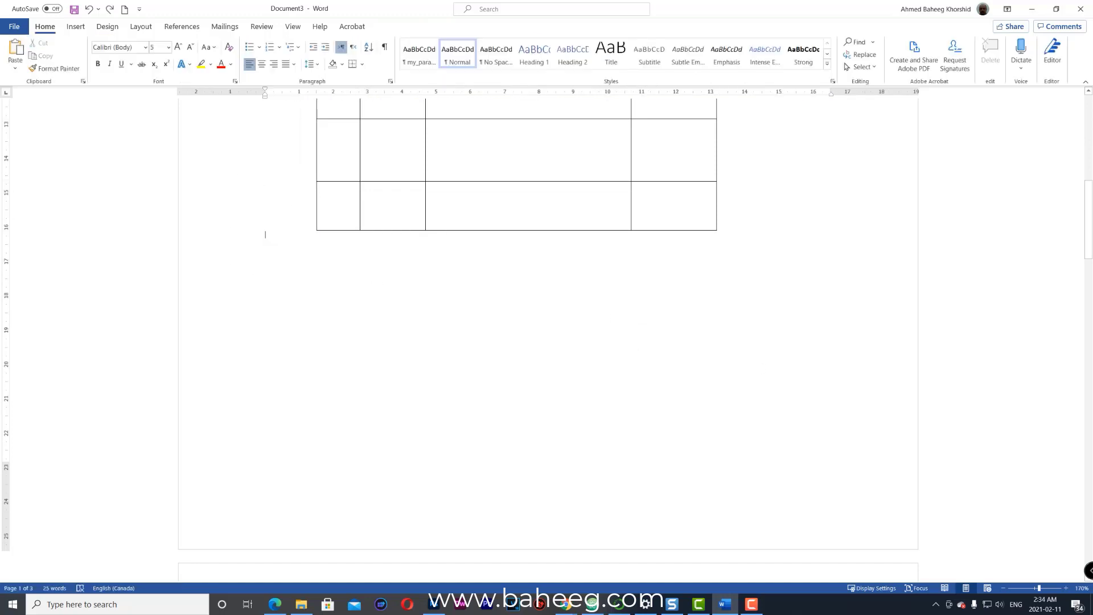
Create a one-row, three-column table below the drawn table from plus signs separated by tabs, and widen it and its middle column
{"action": "key", "text": "Return"}
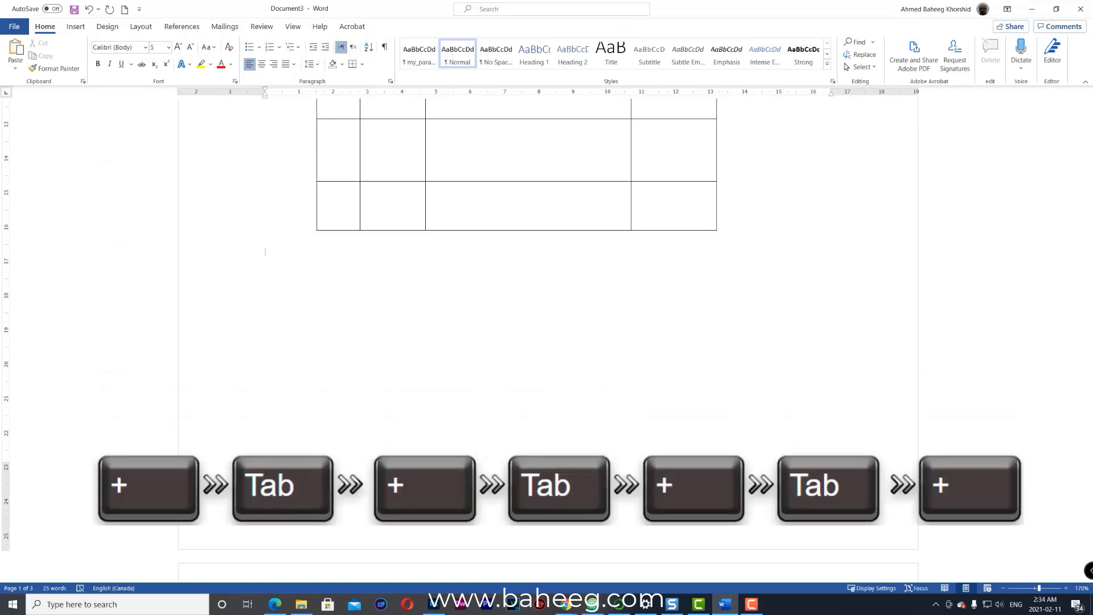
{"action": "type", "text": "+\t"}
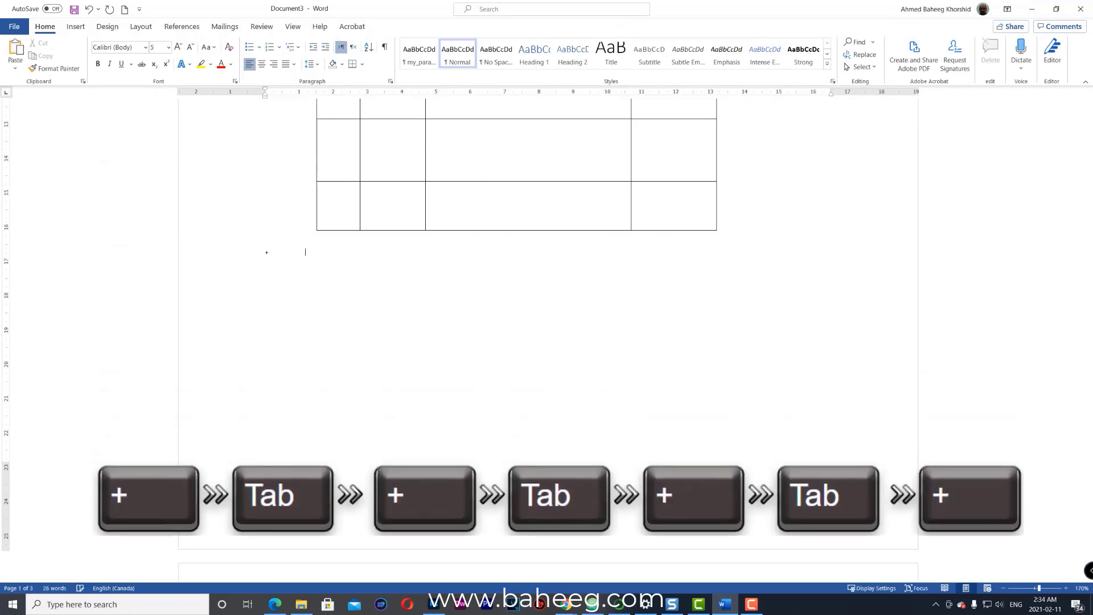
{"action": "type", "text": "+"}
{"action": "key", "text": "Tab"}
{"action": "type", "text": "+"}
{"action": "key", "text": "Return"}
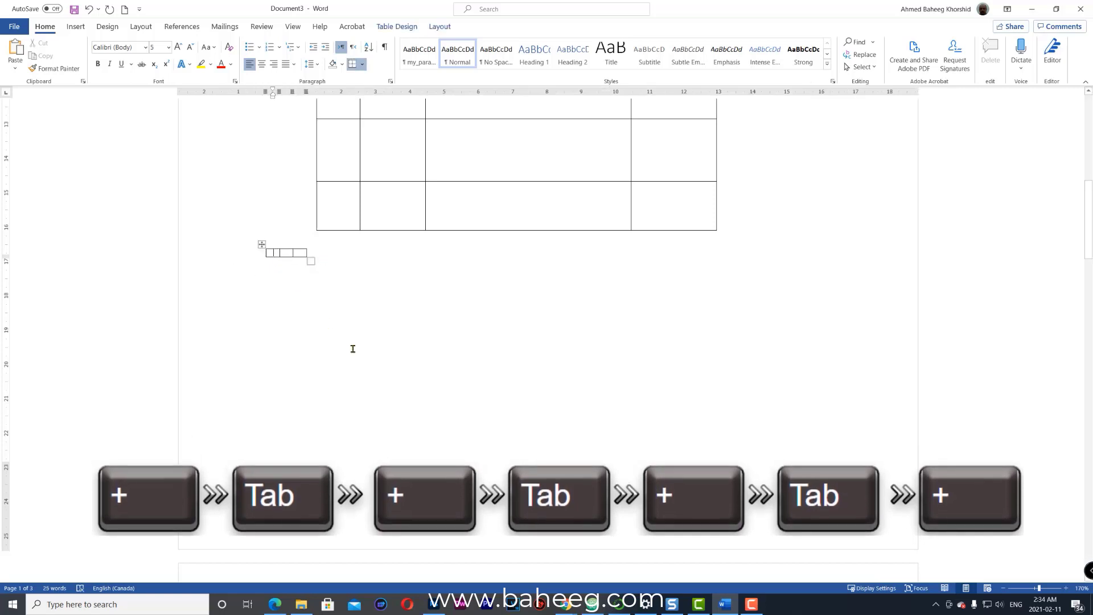
{"action": "left_click_drag", "start_coordinate": [312, 260], "coordinate": [498, 263]}
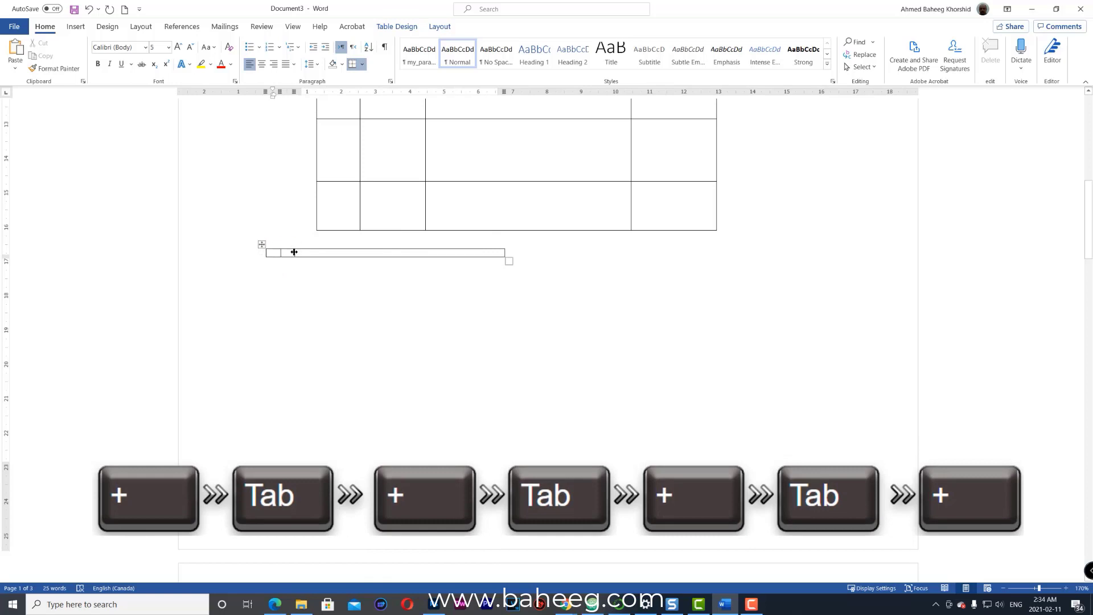
{"action": "left_click_drag", "start_coordinate": [294, 252], "coordinate": [408, 294]}
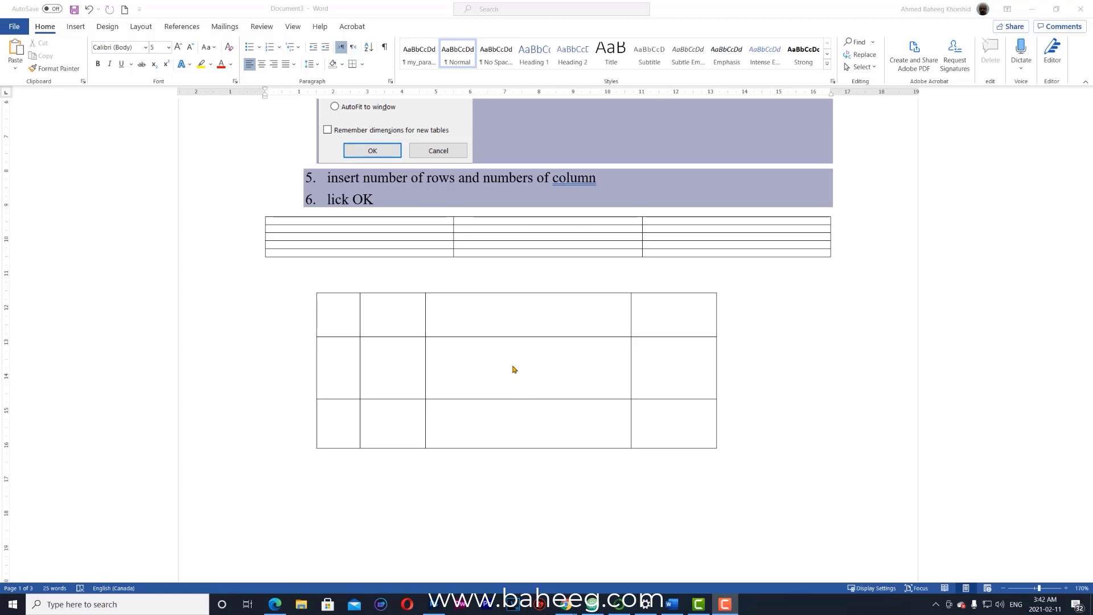
Enter a "My name is" sentence completed with the first name in the third cell of the drawn table's middle row
{"action": "left_click", "coordinate": [449, 349]}
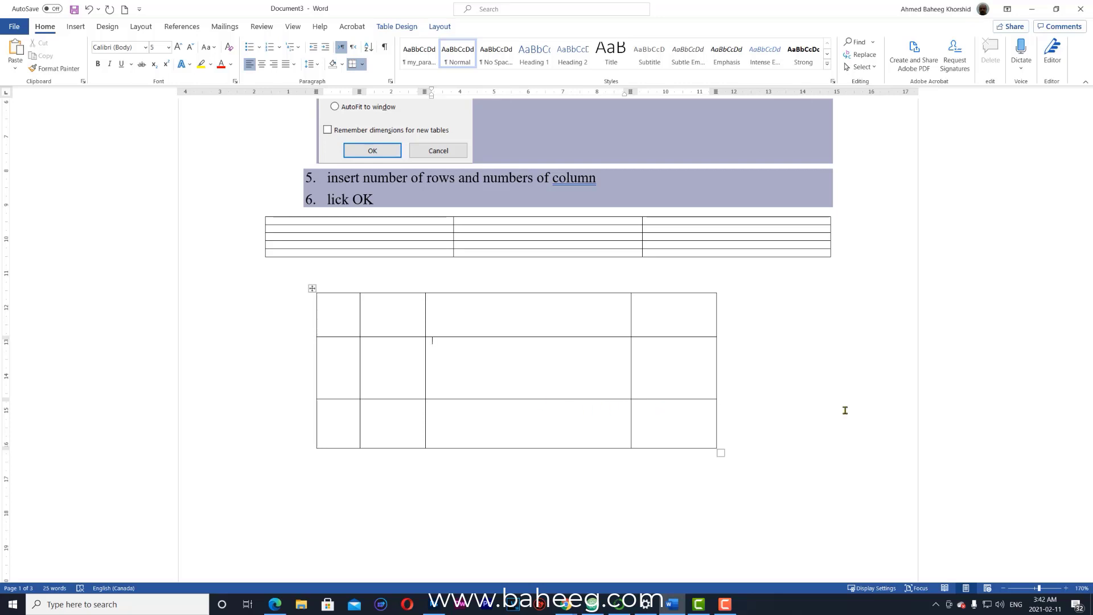
{"action": "type", "text": "My name is"}
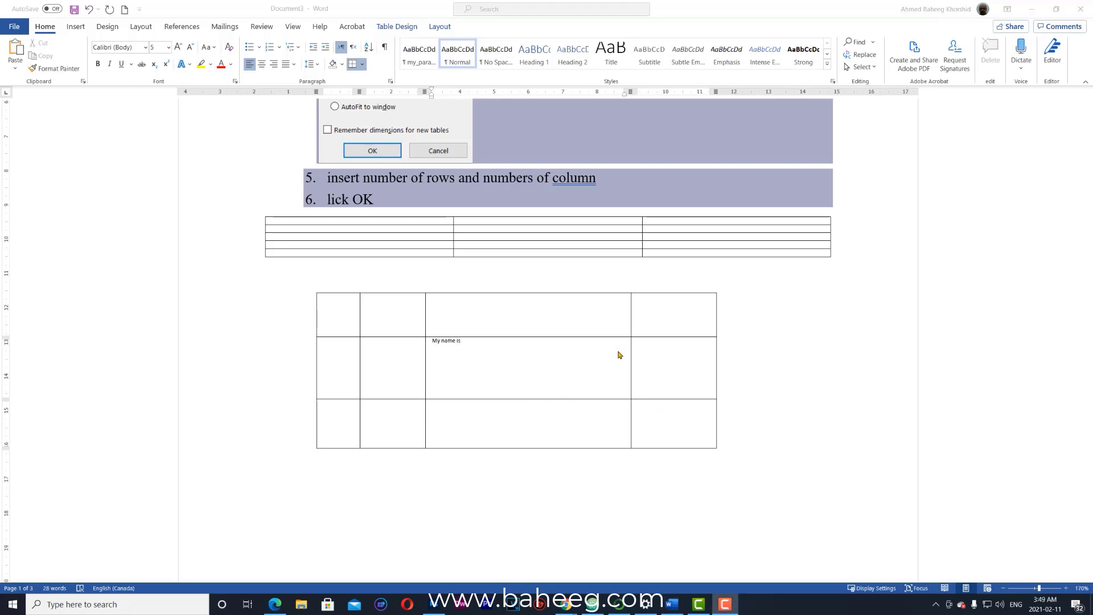
{"action": "triple_click", "coordinate": [449, 342]}
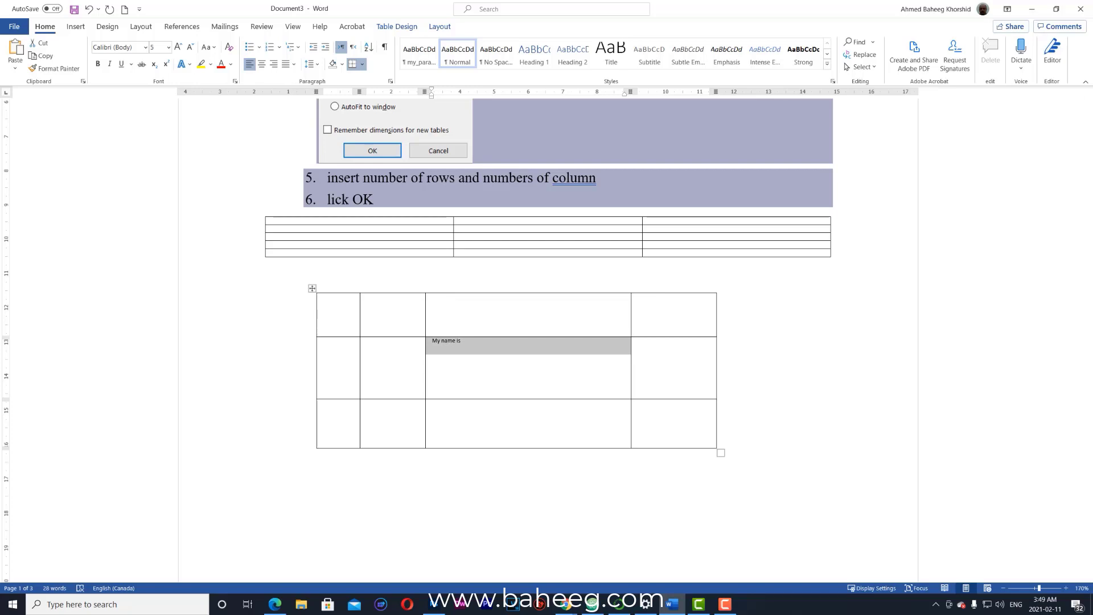
{"action": "type", "text": "My name is Ahmed"}
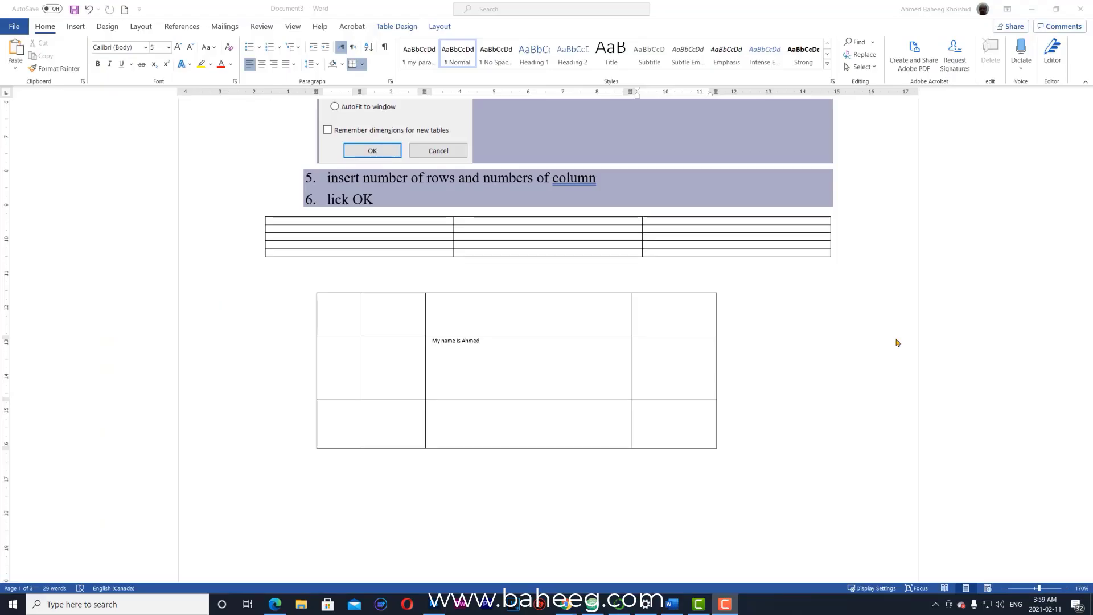
Select the last column of the drawn table and add its second column to the selection
{"action": "left_click", "coordinate": [699, 313]}
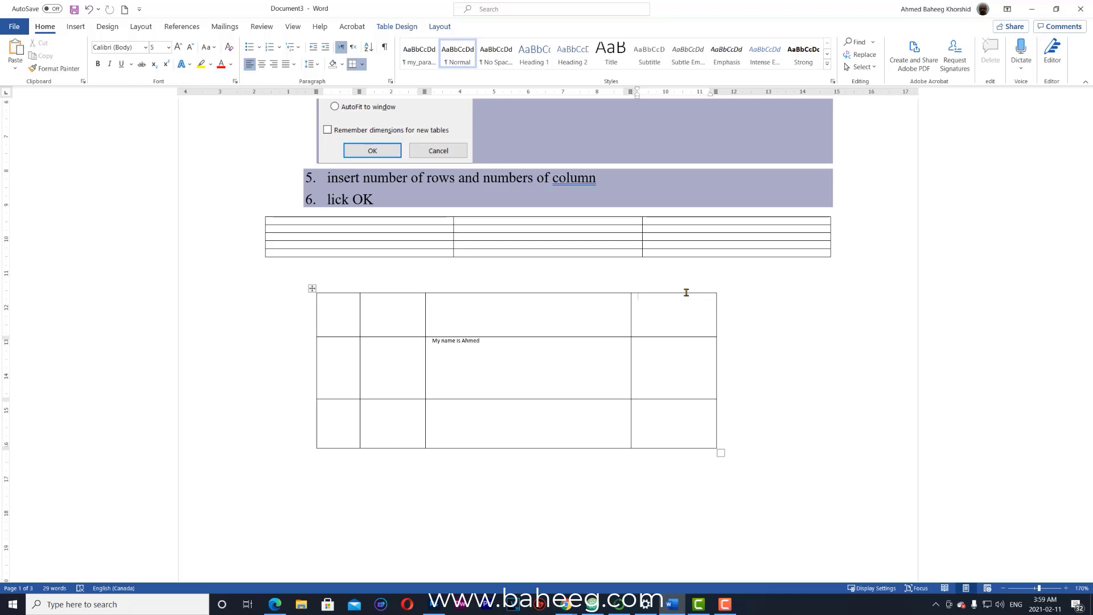
{"action": "left_click", "coordinate": [687, 290]}
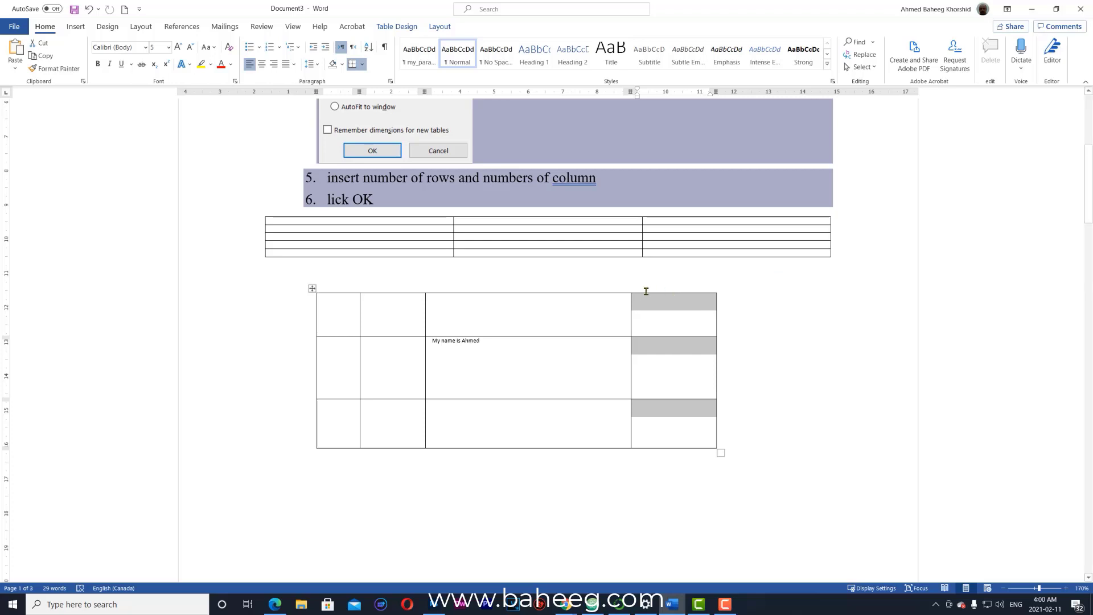
{"action": "left_click", "coordinate": [387, 290], "text": "ctrl"}
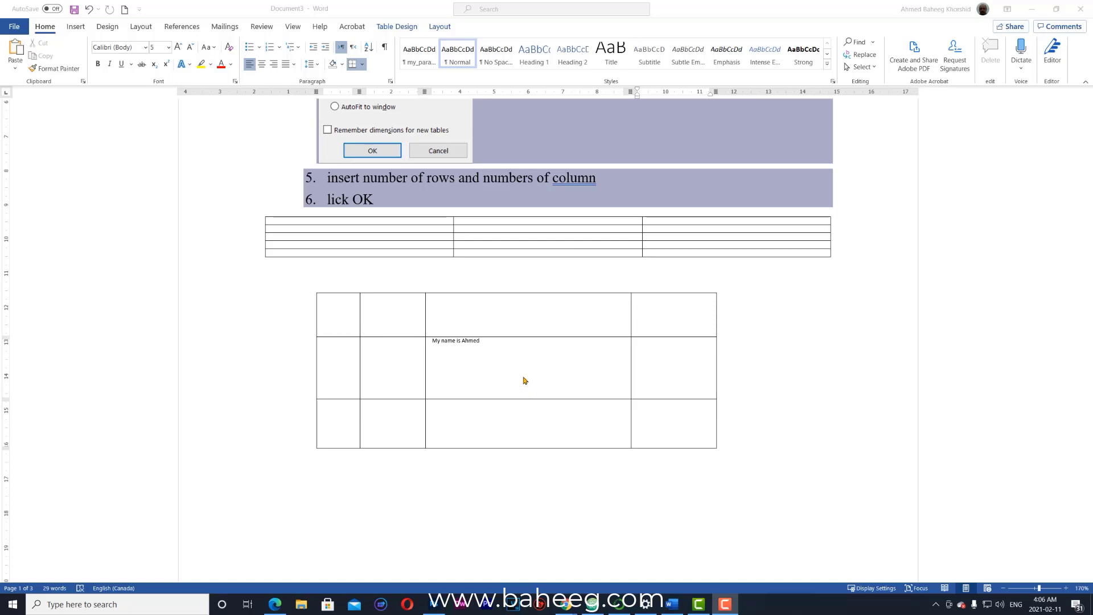
Examine the drawn table's size, alignment and text wrapping settings in Table Properties and close the dialog
{"action": "right_click", "coordinate": [523, 380]}
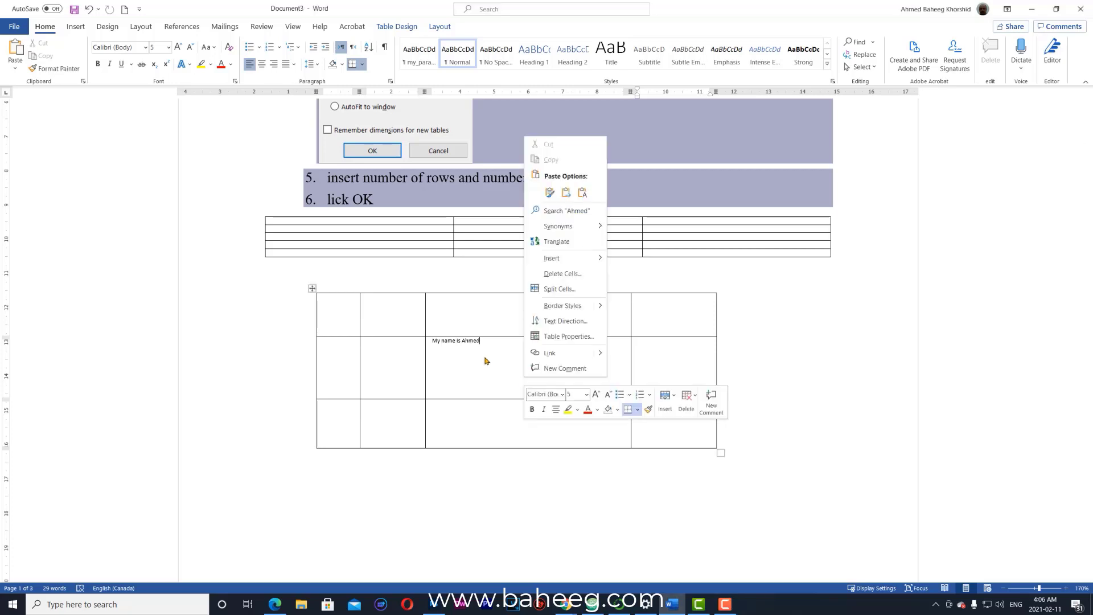
{"action": "left_click", "coordinate": [557, 338]}
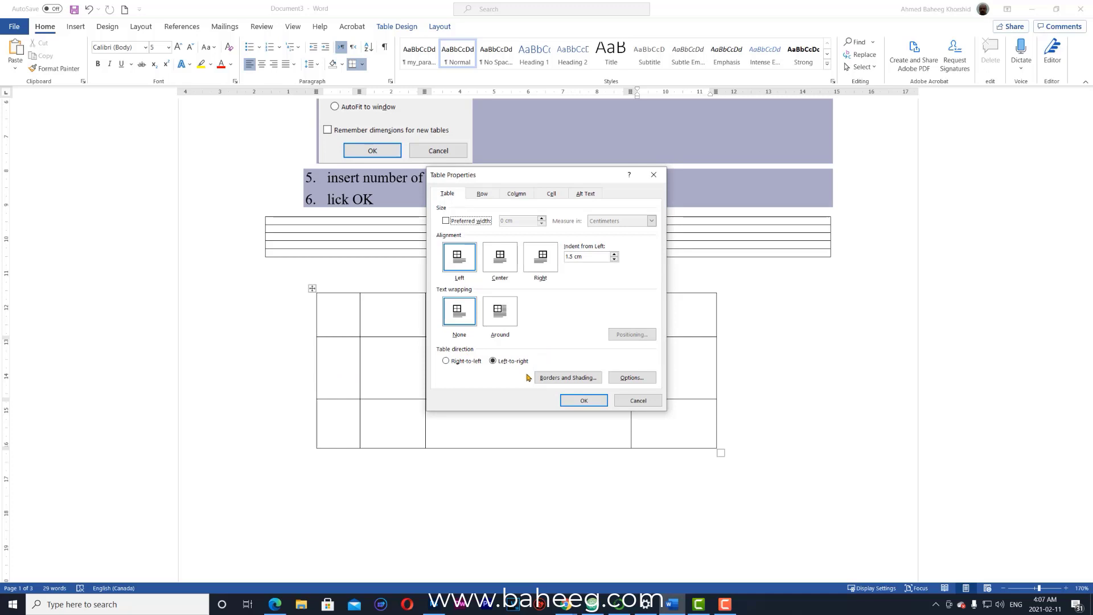
{"action": "left_click", "coordinate": [584, 401]}
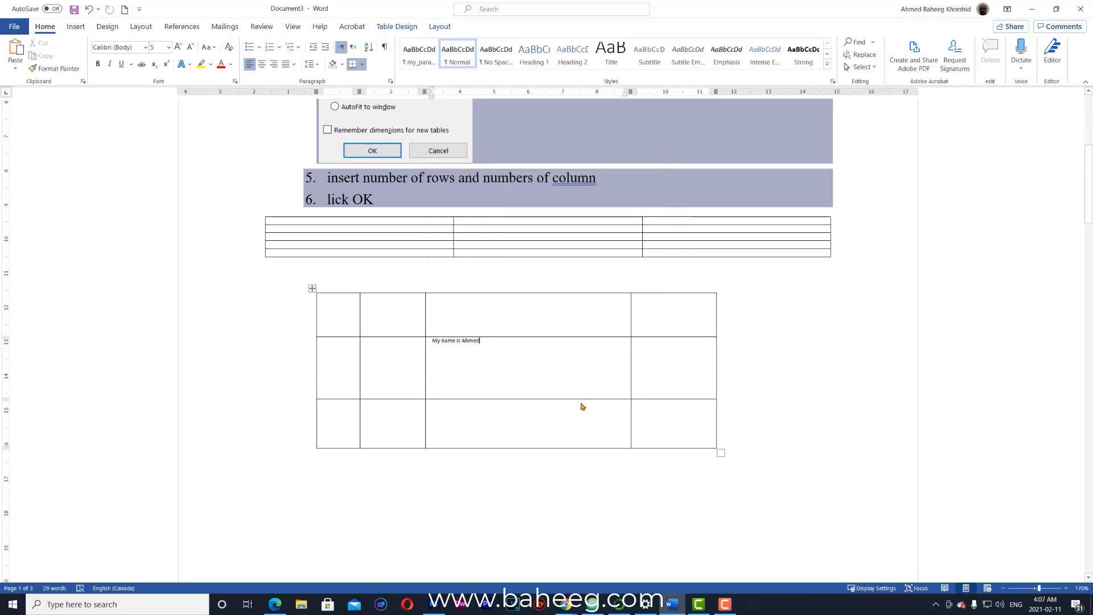
Select the first and third rows of the drawn table together, followed by the whole table
{"action": "left_click", "coordinate": [293, 323]}
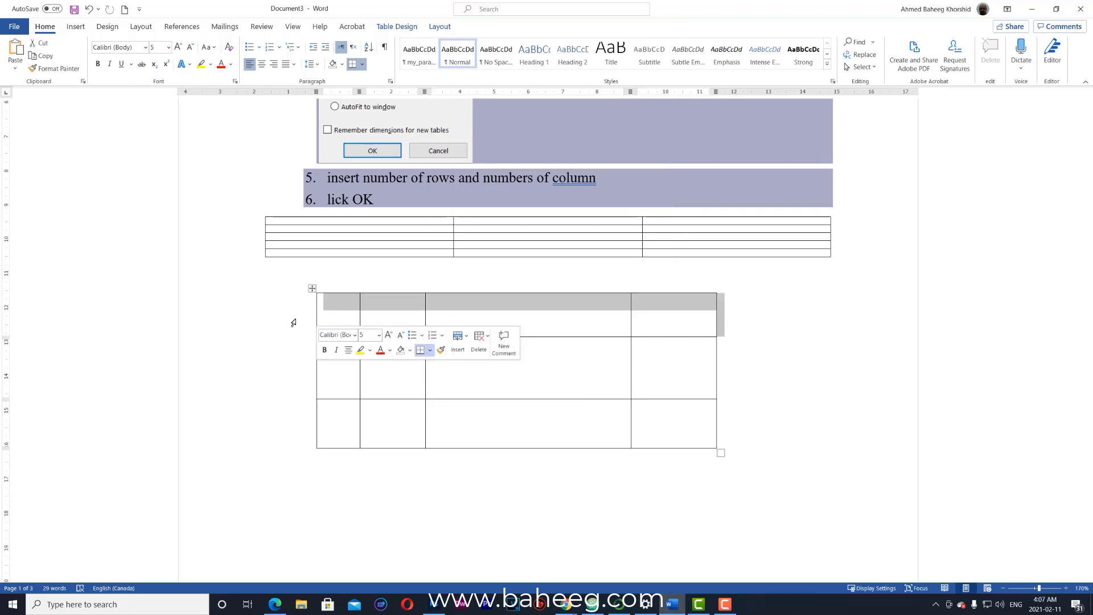
{"action": "left_click", "coordinate": [305, 431], "text": "ctrl"}
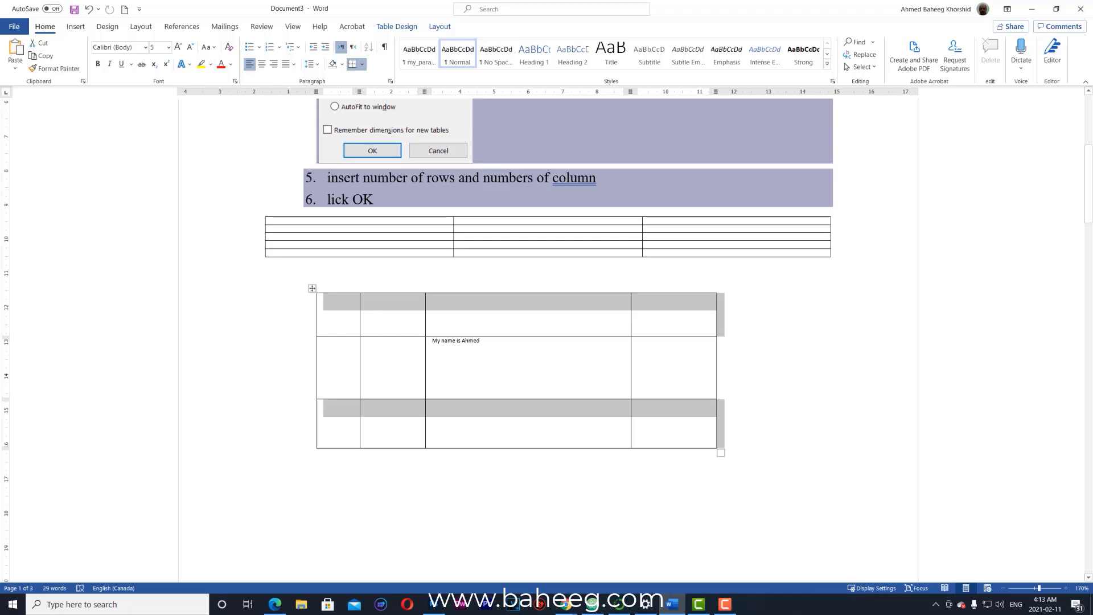
{"action": "left_click", "coordinate": [312, 290]}
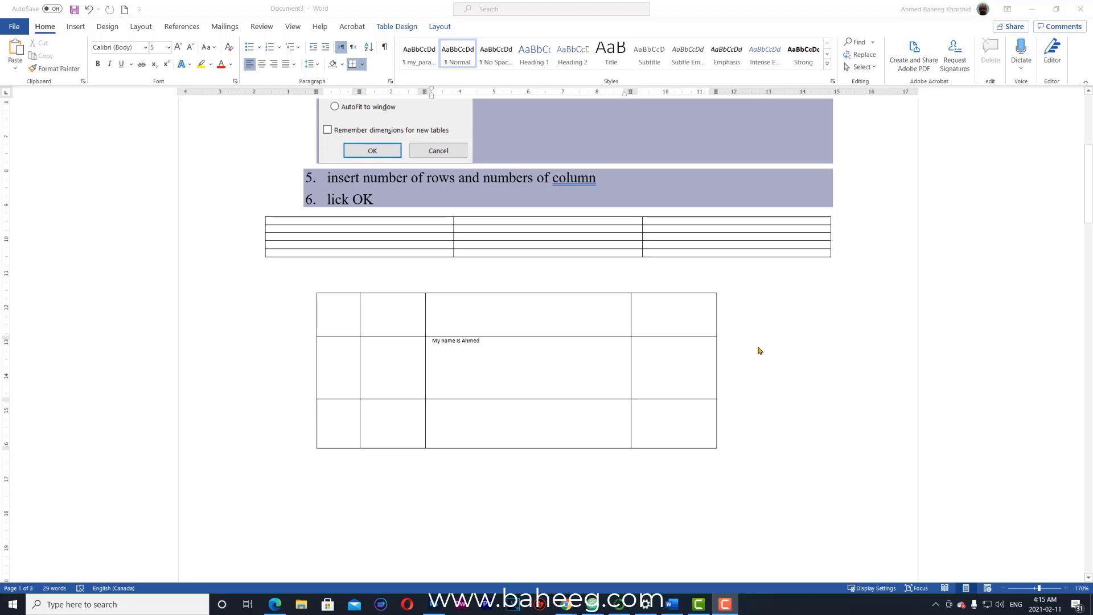
Starting from the cell with the name sentence, select in turn the cell, its column, its row and the entire table
{"action": "left_click", "coordinate": [524, 371]}
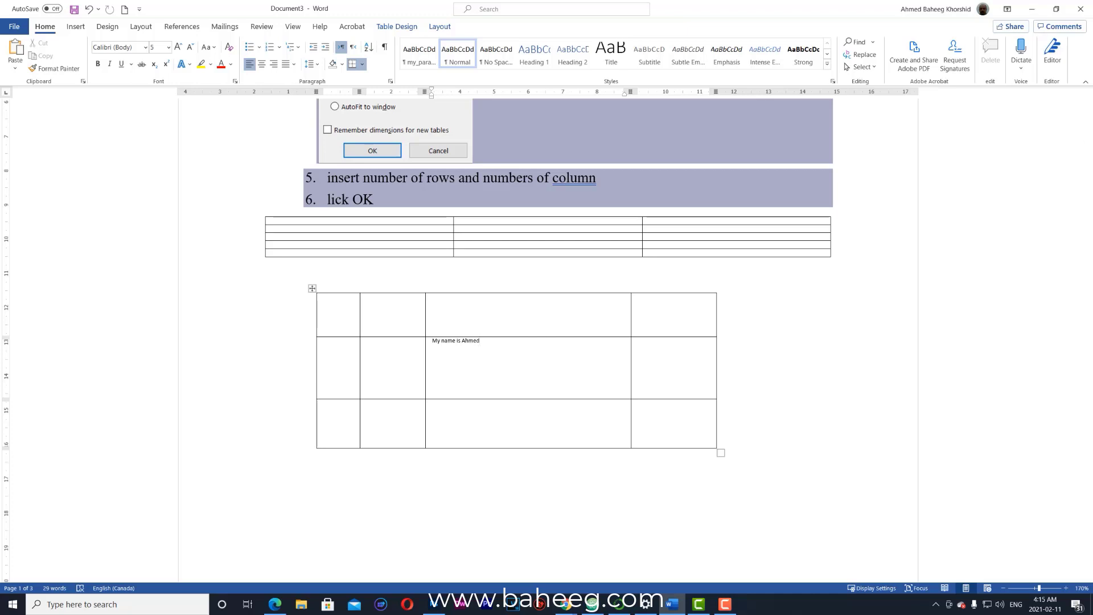
{"action": "left_click", "coordinate": [434, 26]}
{"action": "left_click", "coordinate": [15, 68]}
{"action": "left_click", "coordinate": [16, 85]}
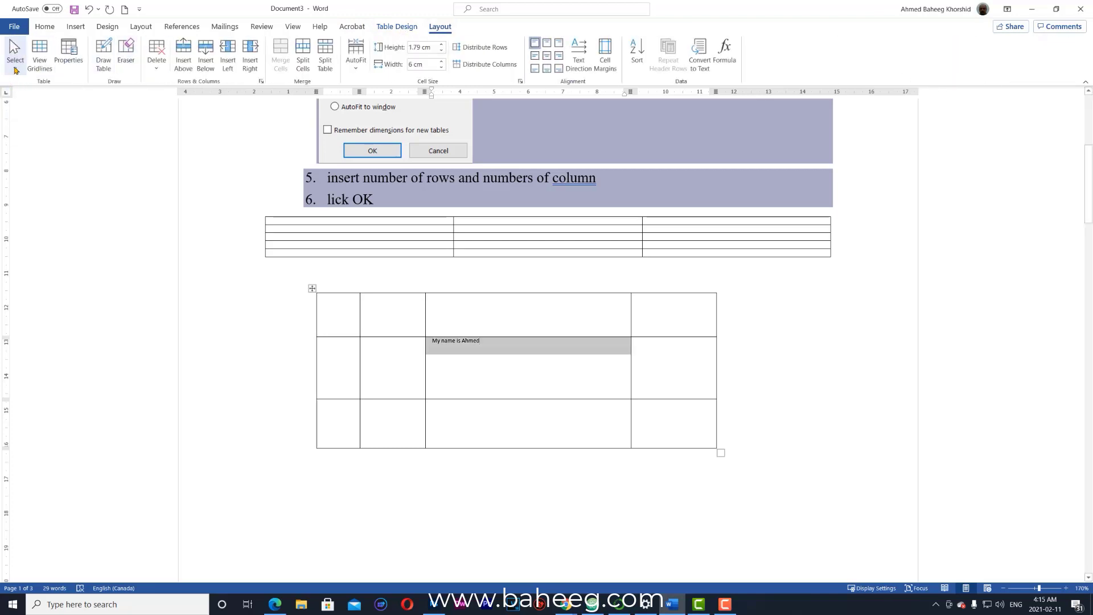
{"action": "left_click", "coordinate": [16, 68]}
{"action": "left_click", "coordinate": [32, 99]}
{"action": "left_click", "coordinate": [16, 68]}
{"action": "left_click", "coordinate": [28, 114]}
{"action": "left_click", "coordinate": [15, 68]}
{"action": "left_click", "coordinate": [34, 130]}
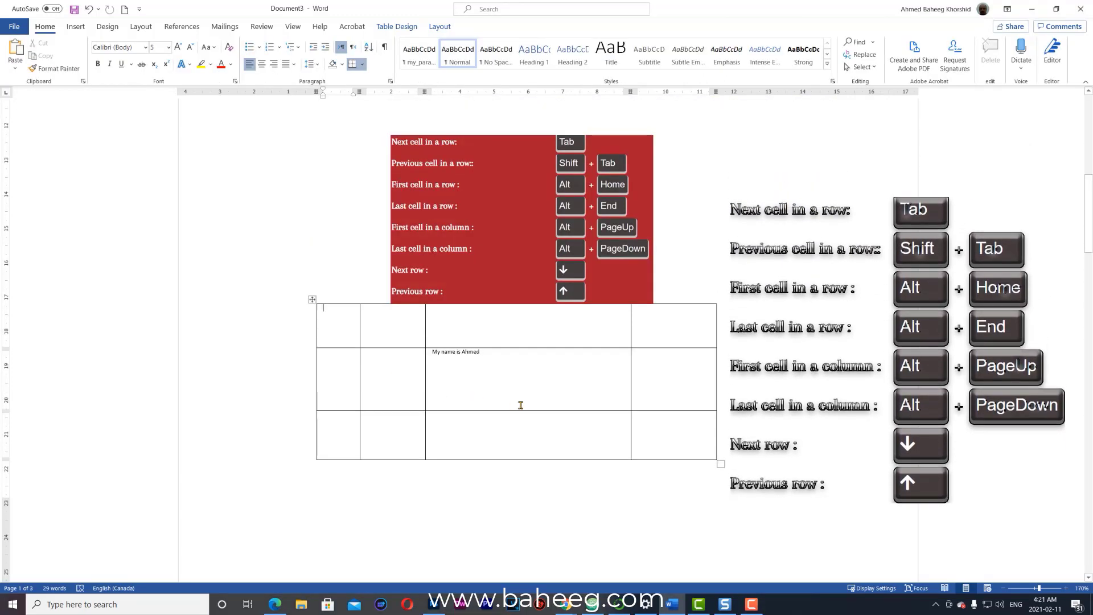
Move the cursor to the second cell of the top row, back to the first, and forward to the third cell
{"action": "key", "text": "Tab"}
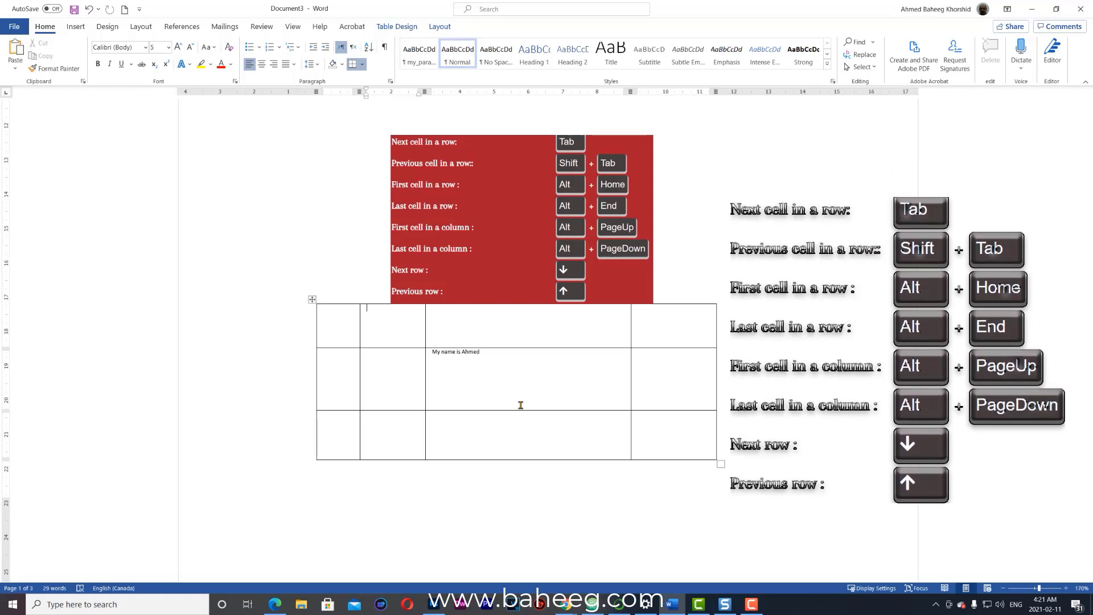
{"action": "key", "text": "shift+Tab"}
{"action": "key", "text": "Tab"}
{"action": "key", "text": "Tab"}
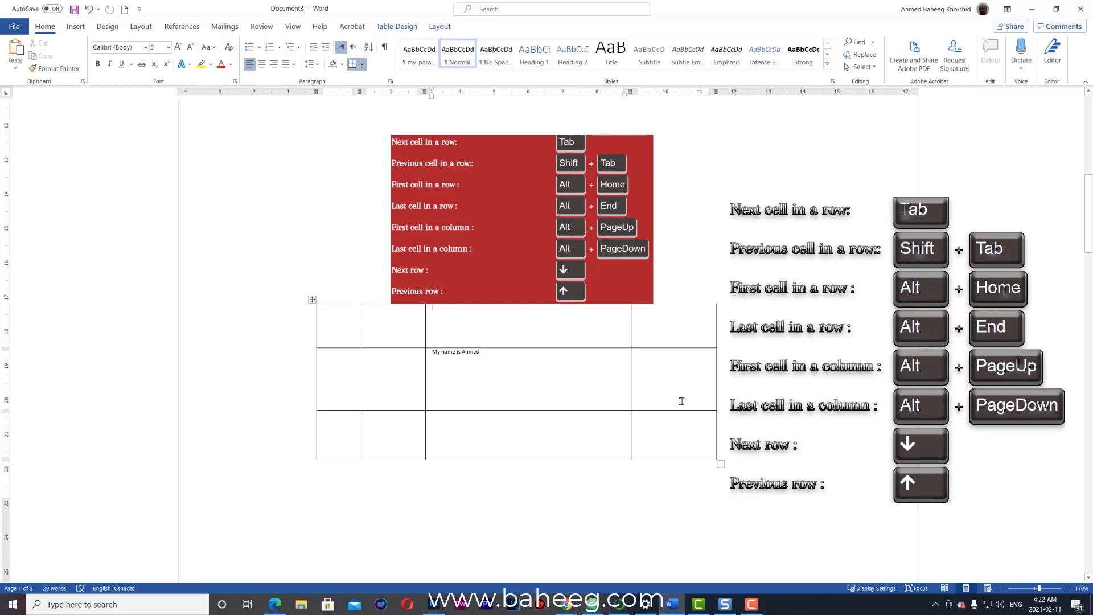
Jump the cursor to the first and last cells of the top row, and step back to the third cell
{"action": "key", "text": "alt+Home"}
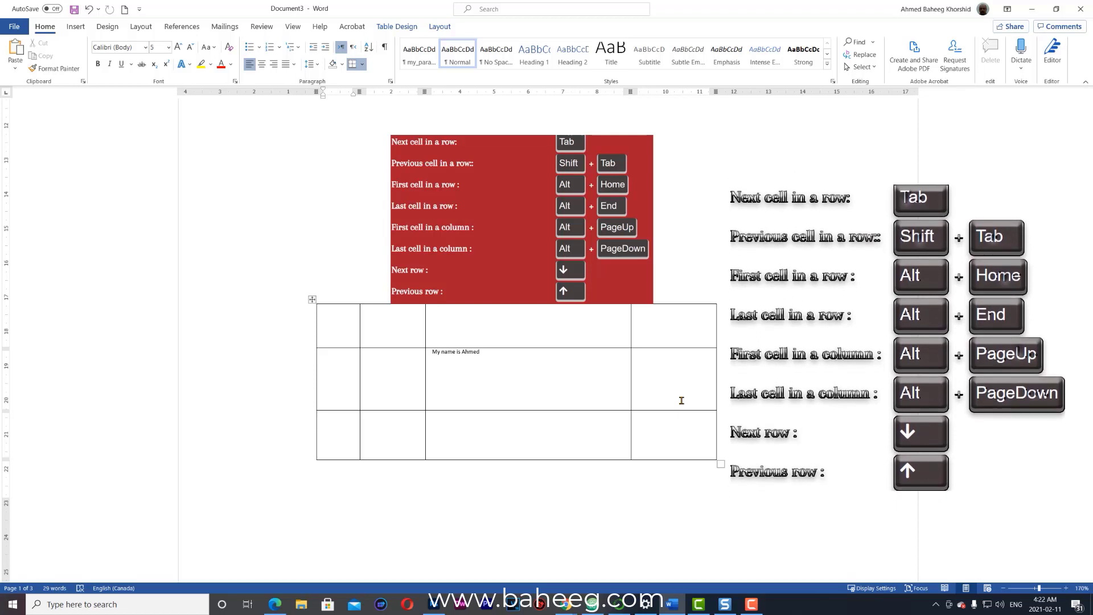
{"action": "key", "text": "alt+End"}
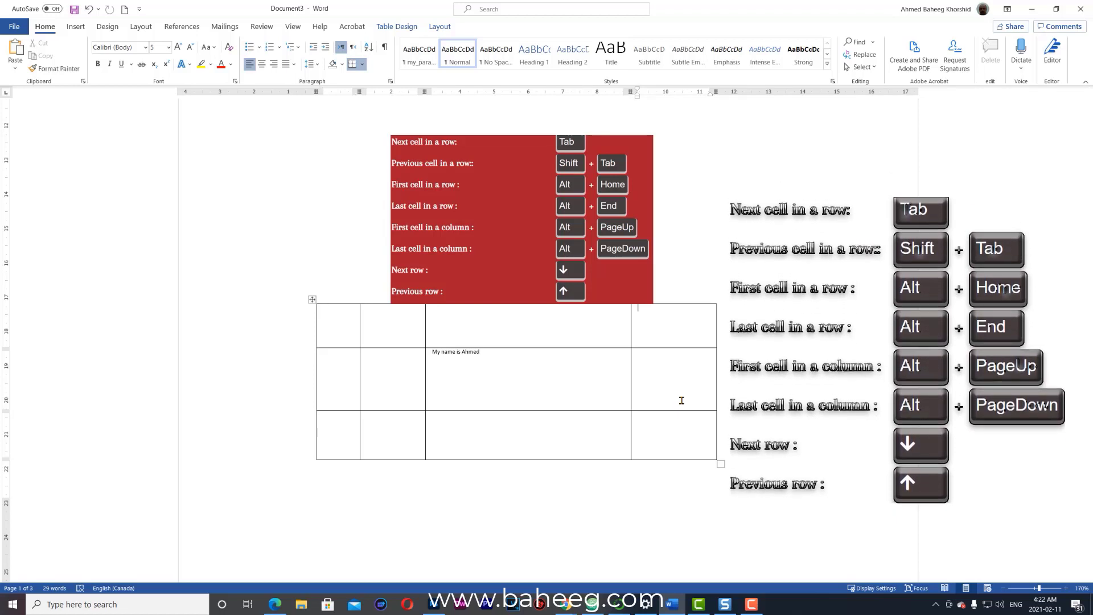
{"action": "key", "text": "shift+Tab"}
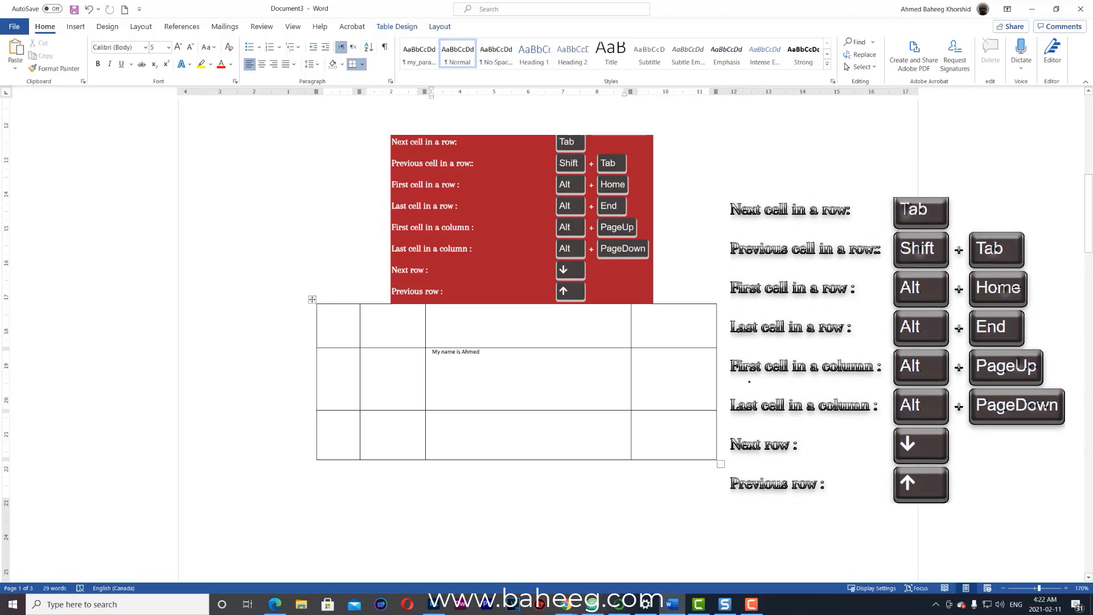
Move the cursor from the top row to the last cell of the third column
{"action": "key", "text": "alt"}
{"action": "key", "text": "alt"}
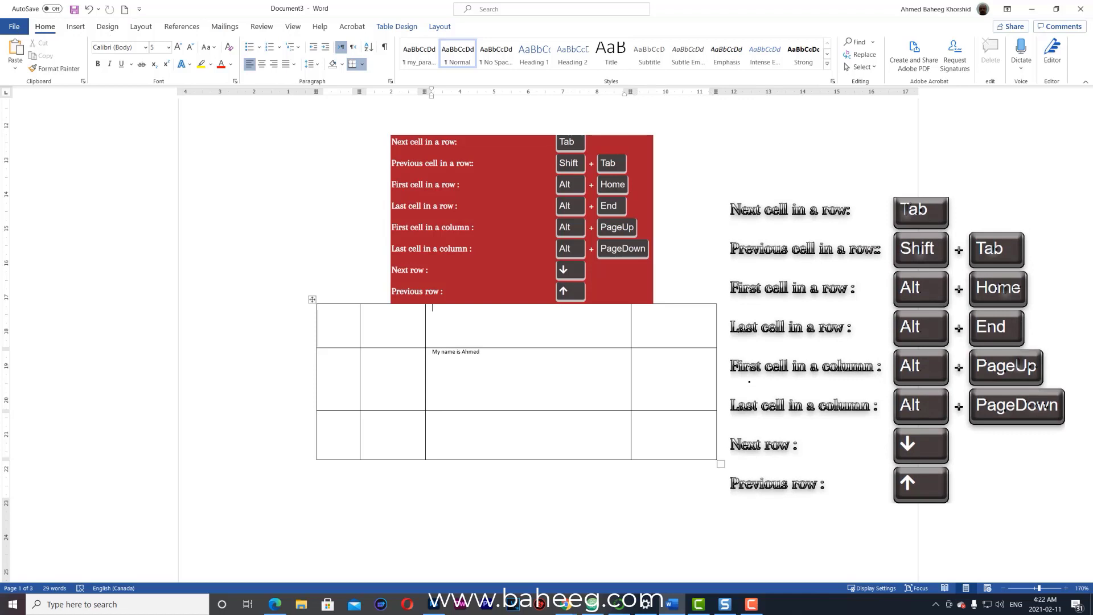
{"action": "key", "text": "alt"}
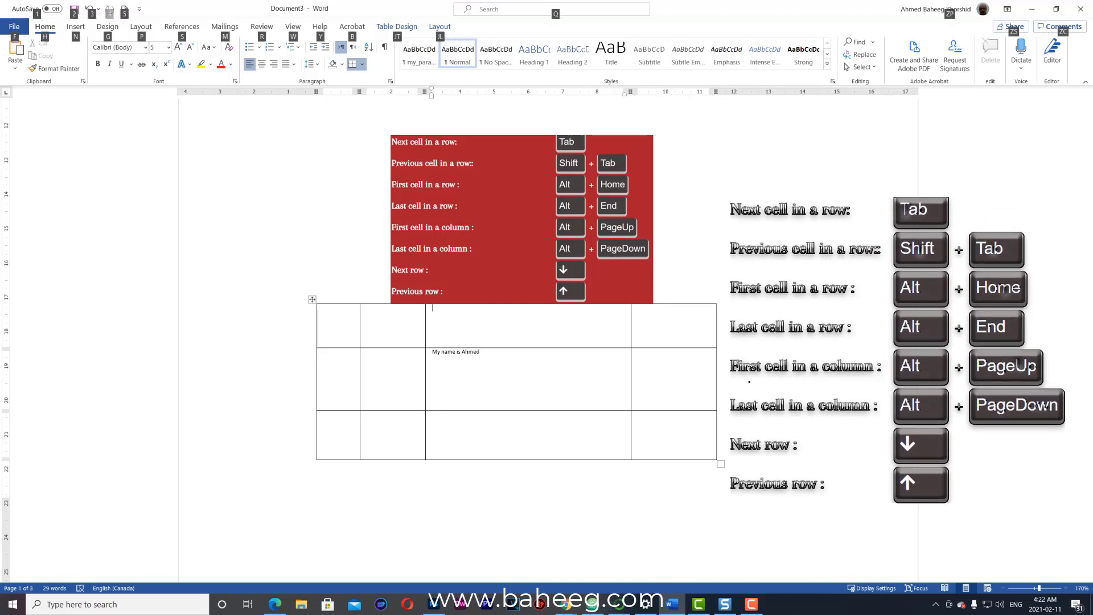
{"action": "key", "text": "alt+Page_Down"}
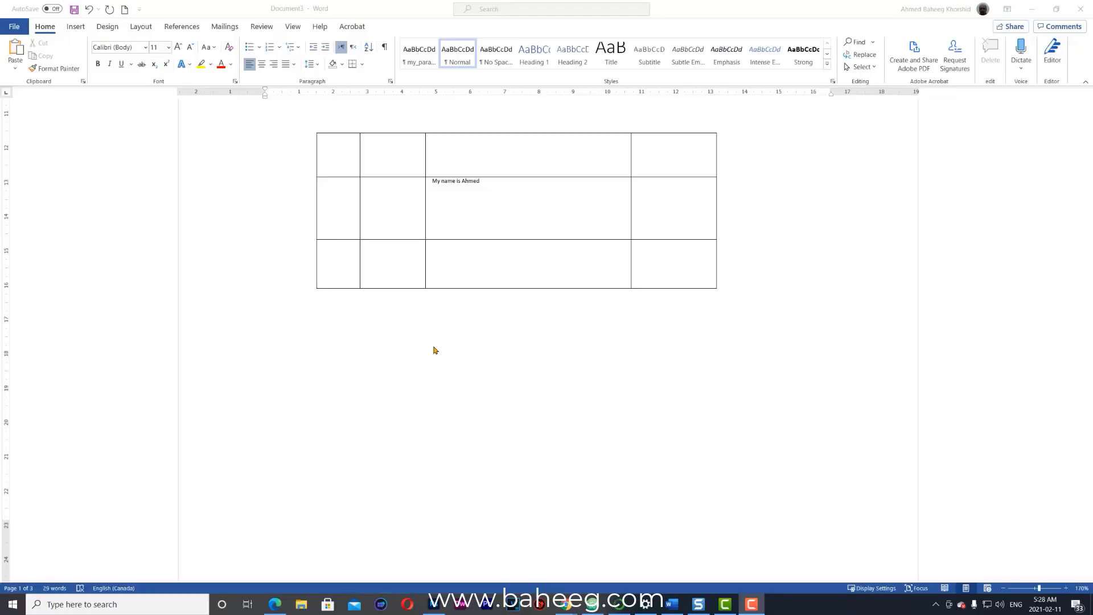
Delete the drawn table's third column, the wide one containing the name sentence
{"action": "left_click", "coordinate": [512, 128]}
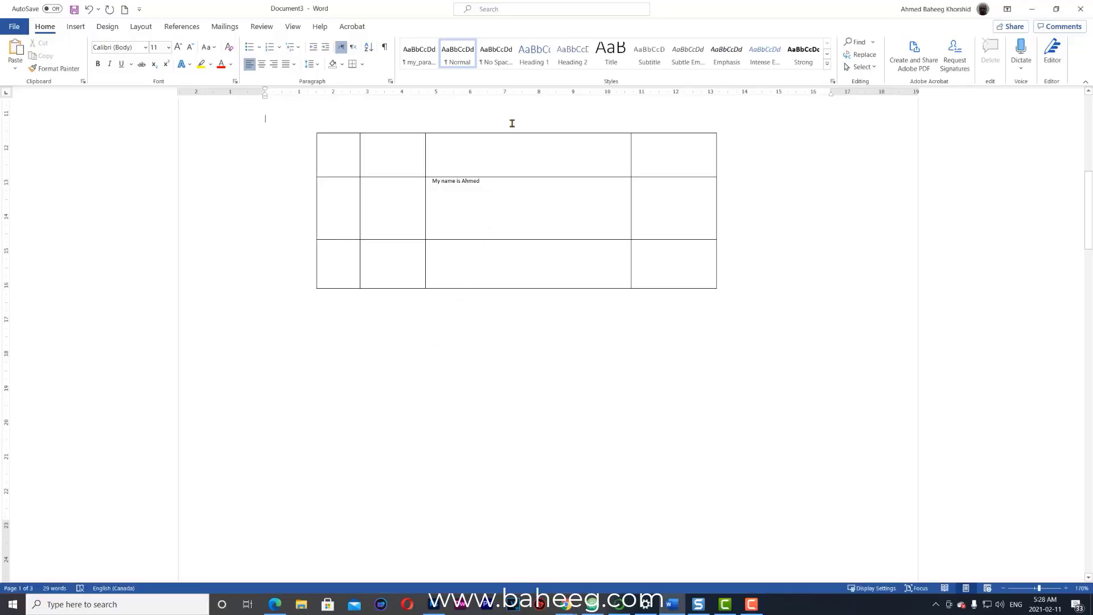
{"action": "left_click", "coordinate": [512, 129]}
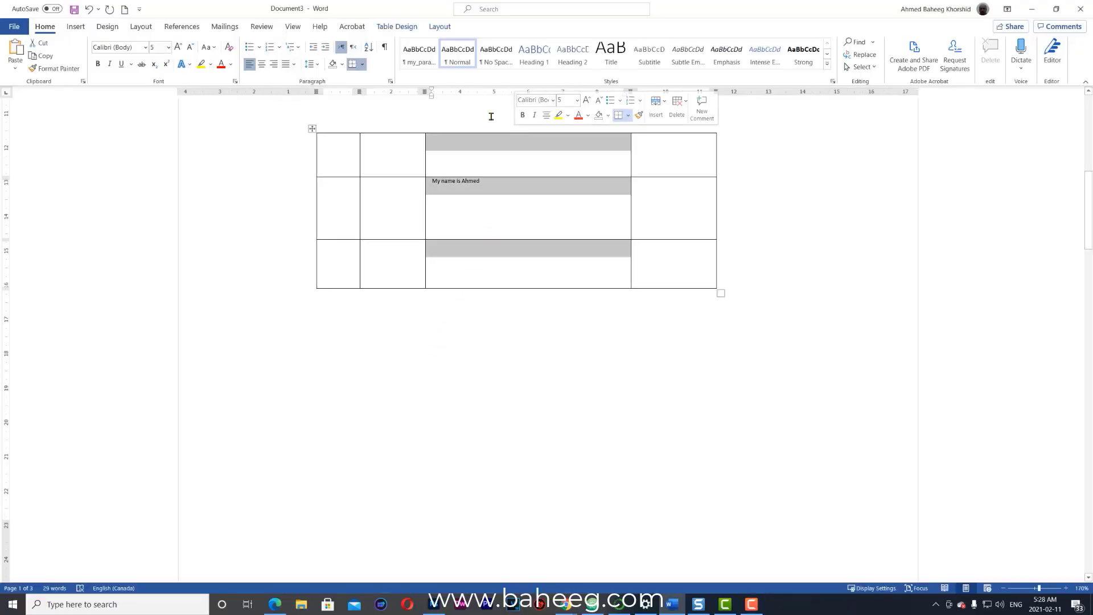
{"action": "left_click", "coordinate": [440, 26]}
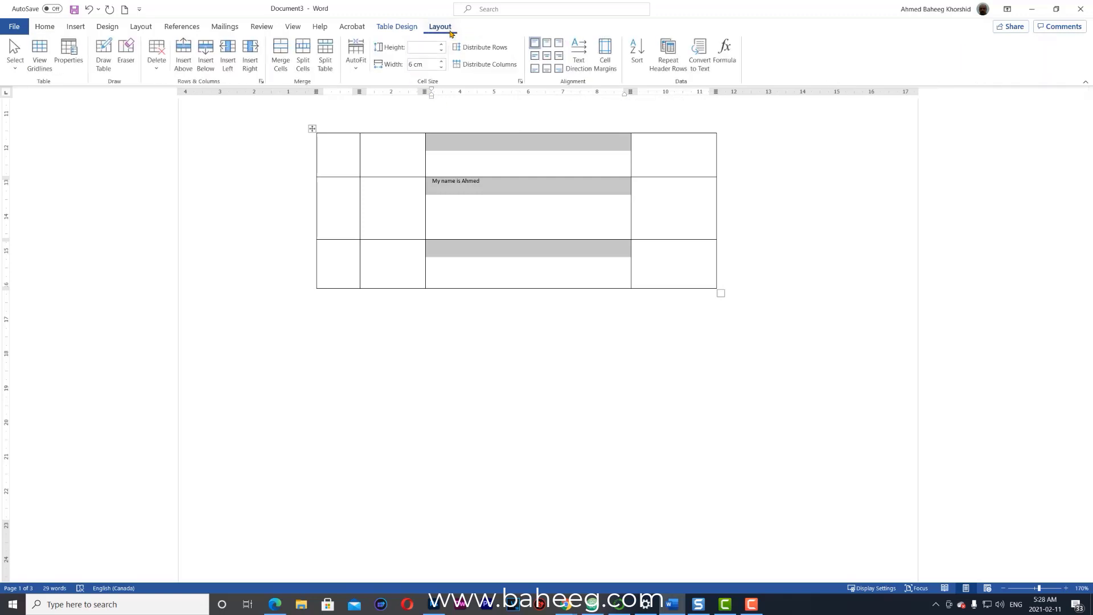
{"action": "left_click", "coordinate": [157, 64]}
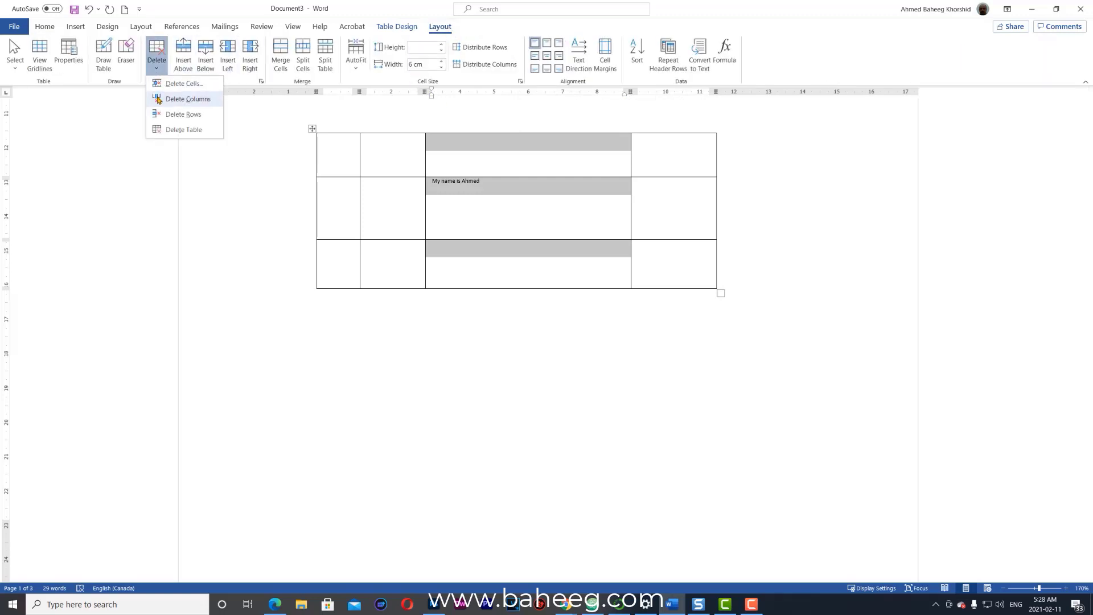
{"action": "left_click", "coordinate": [158, 99]}
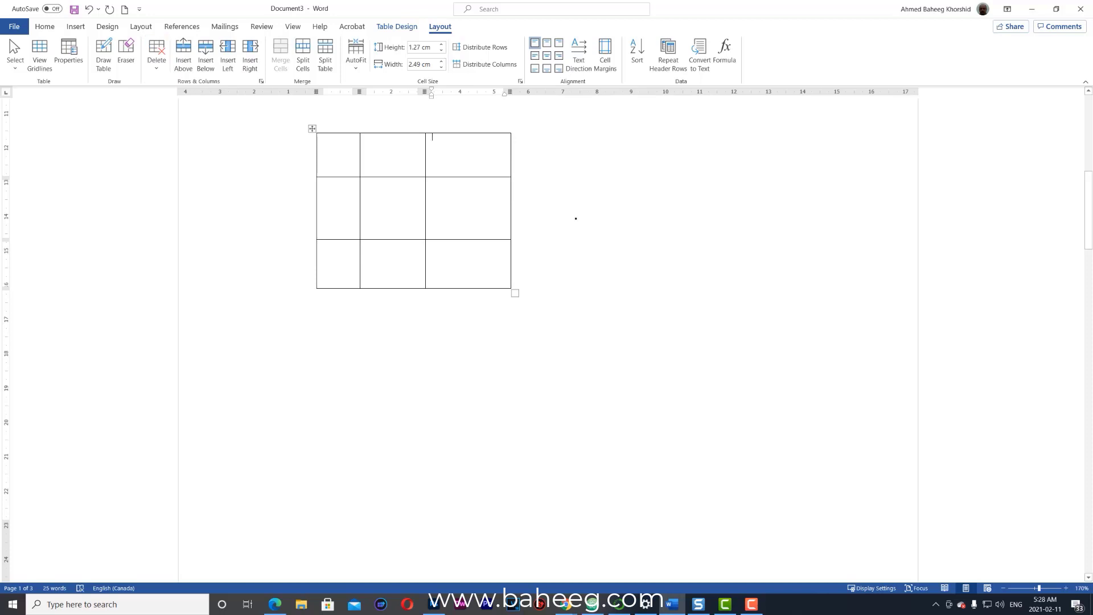
Delete the table's second row, and delete the middle cell of the remaining bottom row, shifting the cells left
{"action": "left_click", "coordinate": [300, 215]}
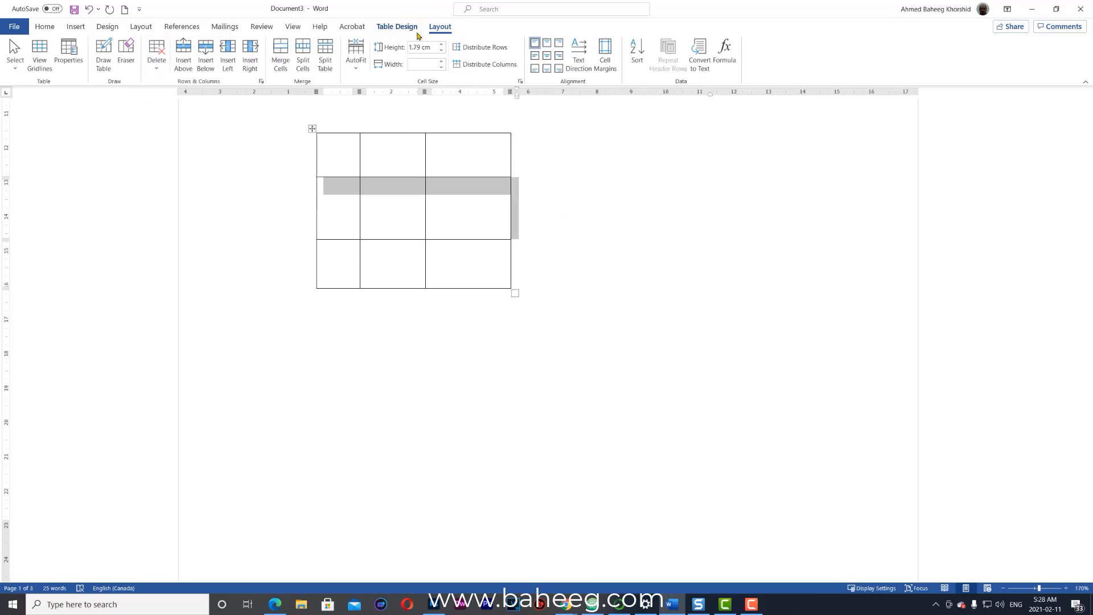
{"action": "left_click", "coordinate": [157, 57]}
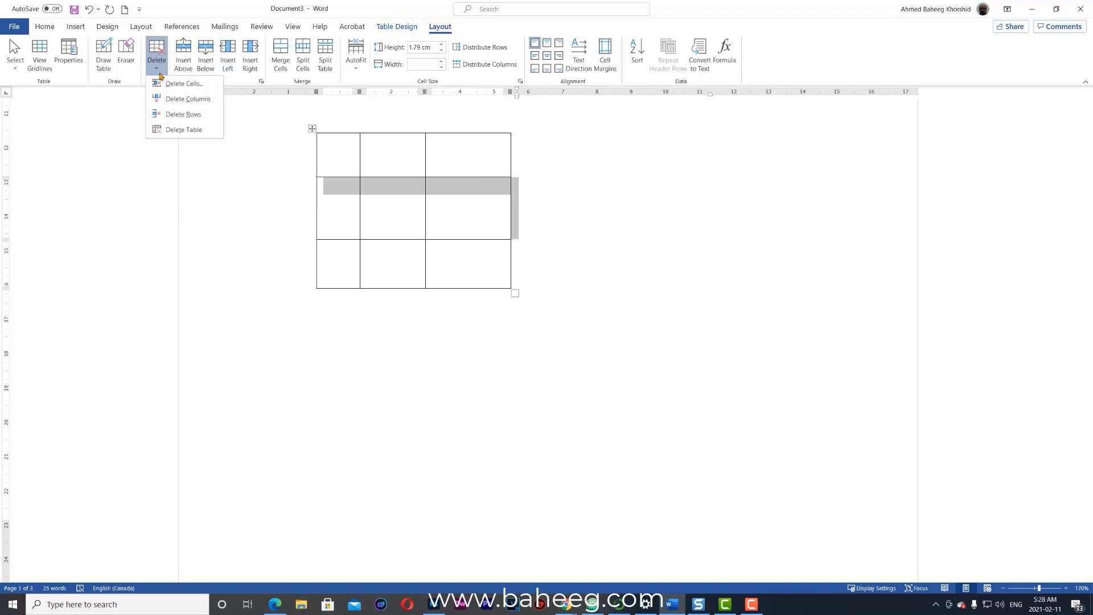
{"action": "left_click", "coordinate": [165, 116]}
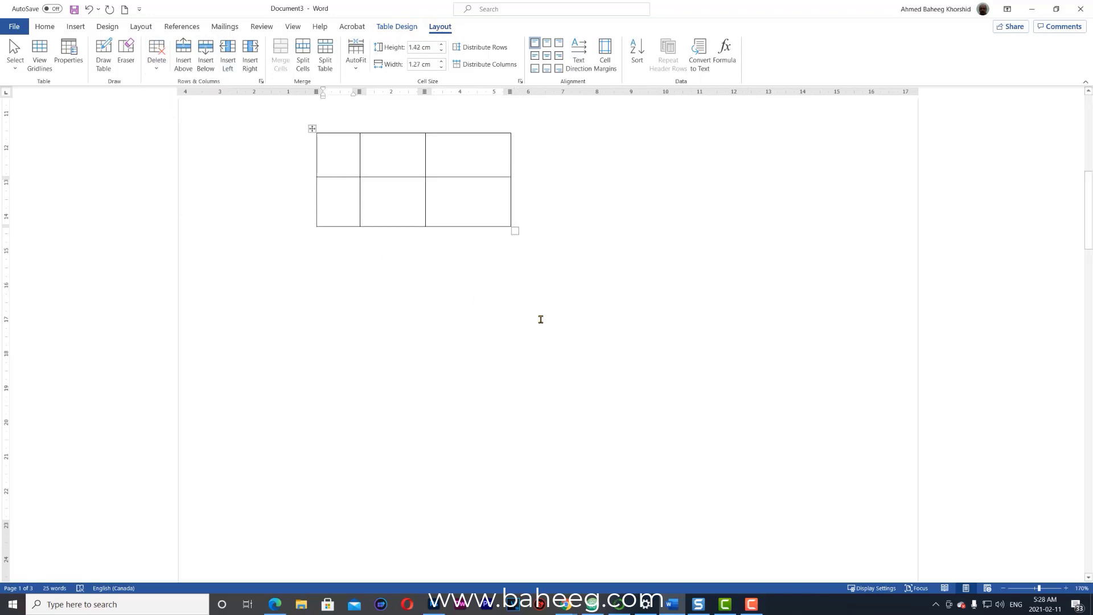
{"action": "left_click", "coordinate": [393, 200]}
{"action": "left_click", "coordinate": [157, 67]}
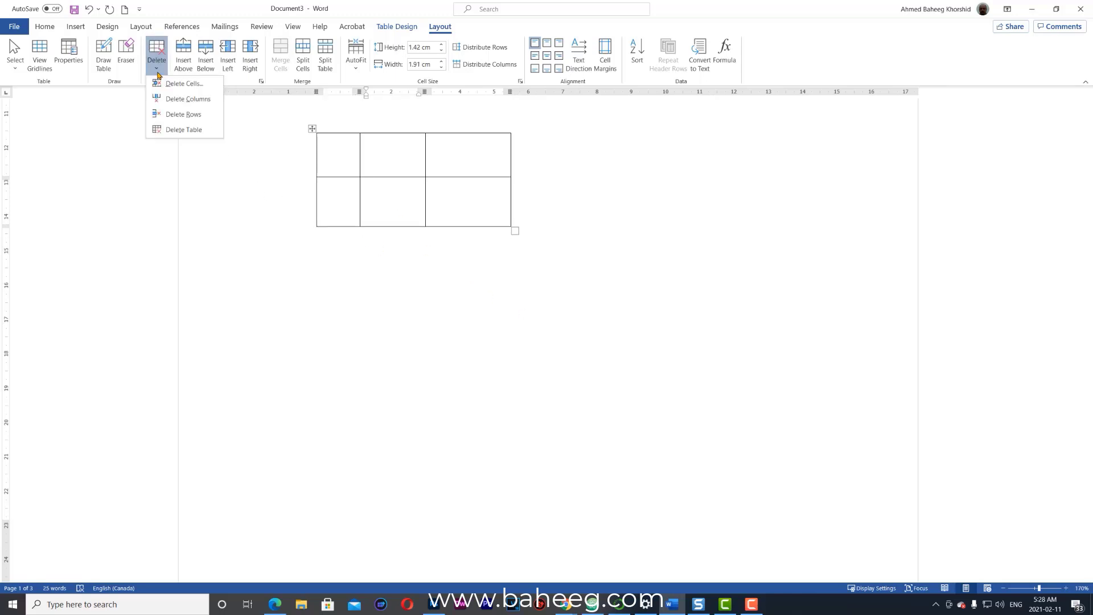
{"action": "left_click", "coordinate": [182, 84]}
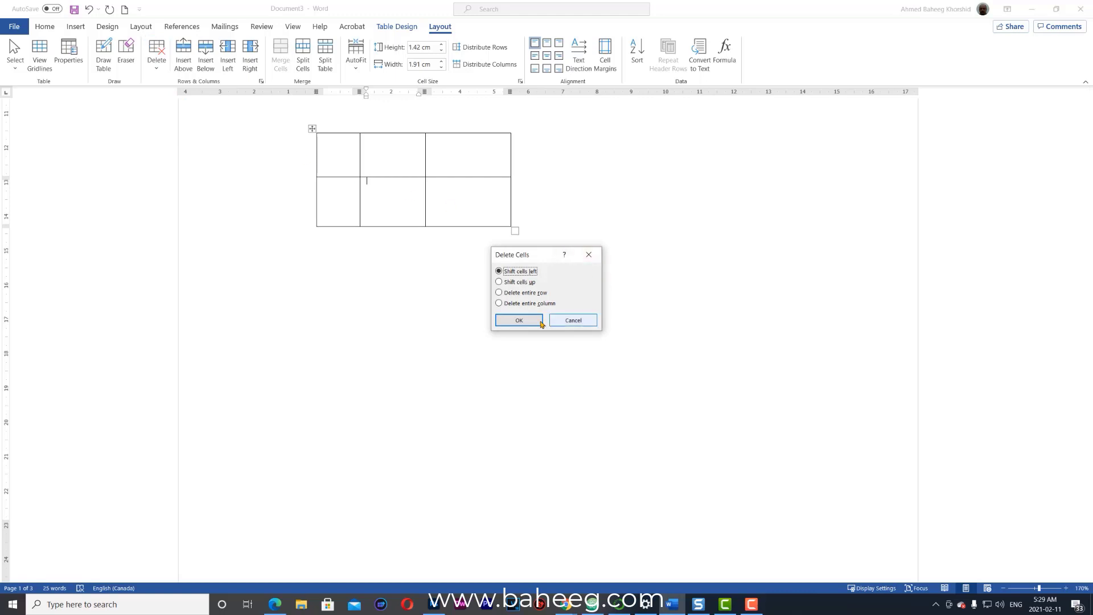
{"action": "left_click", "coordinate": [534, 322]}
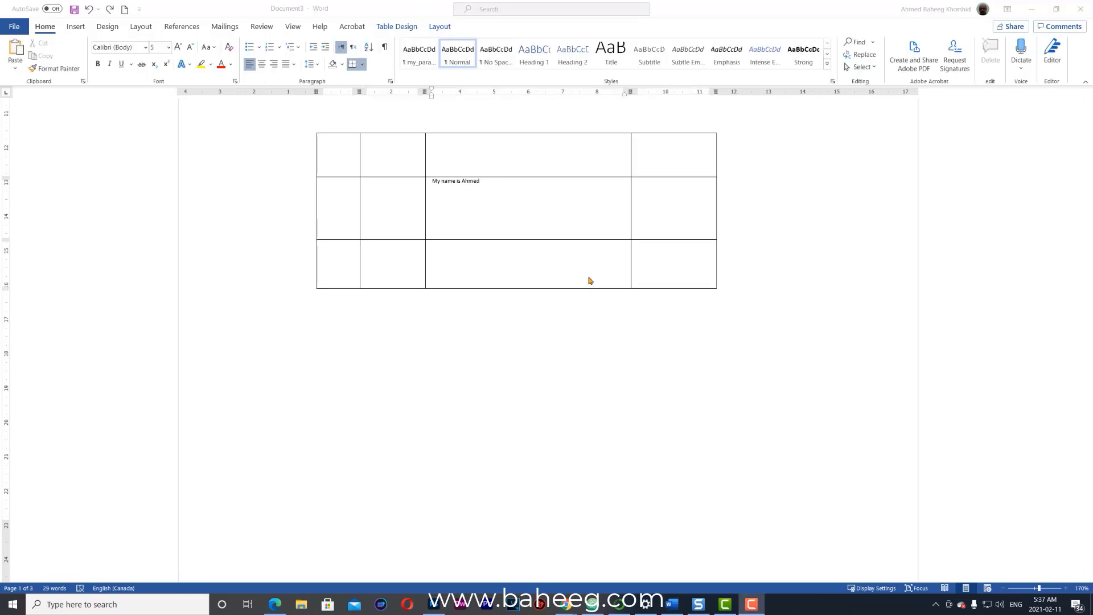
Delete the wide third column containing the name sentence, and delete the table's second row
{"action": "left_click", "coordinate": [528, 130]}
{"action": "right_click", "coordinate": [528, 130]}
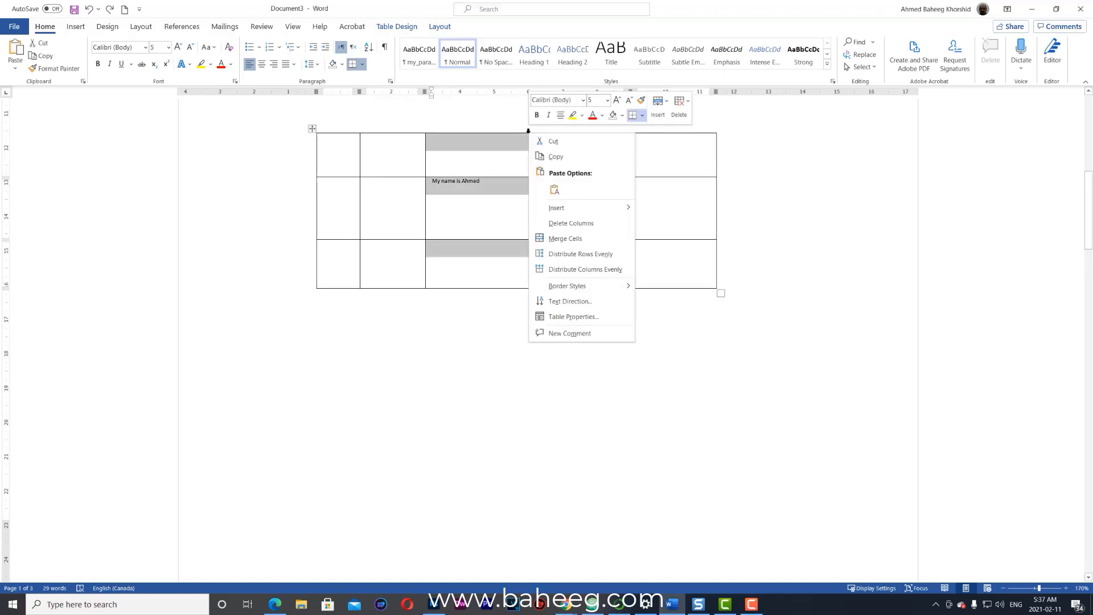
{"action": "left_click", "coordinate": [555, 226]}
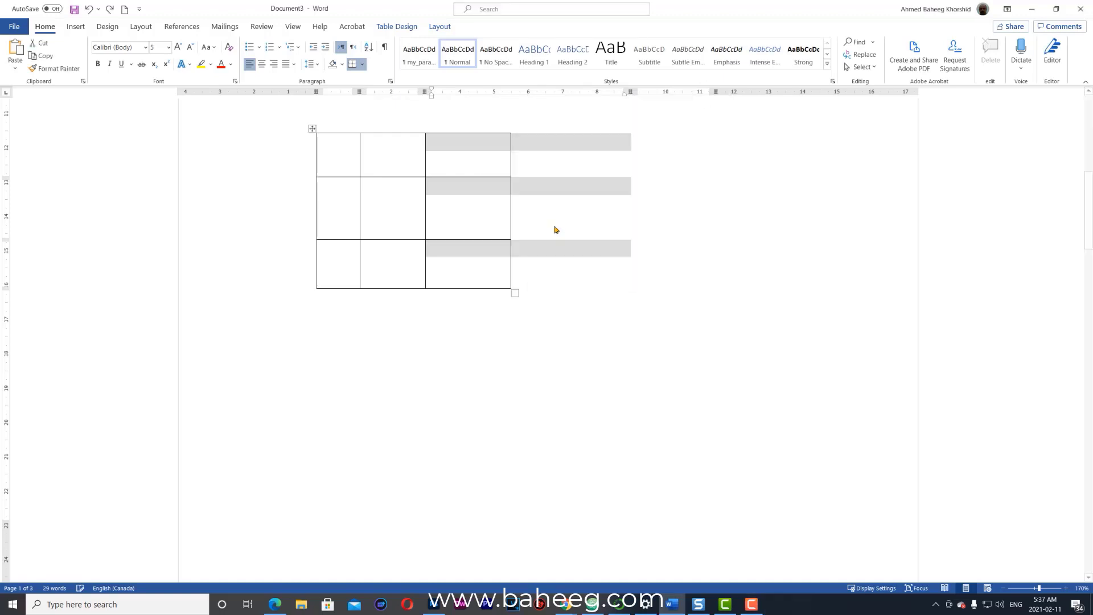
{"action": "left_click", "coordinate": [304, 223]}
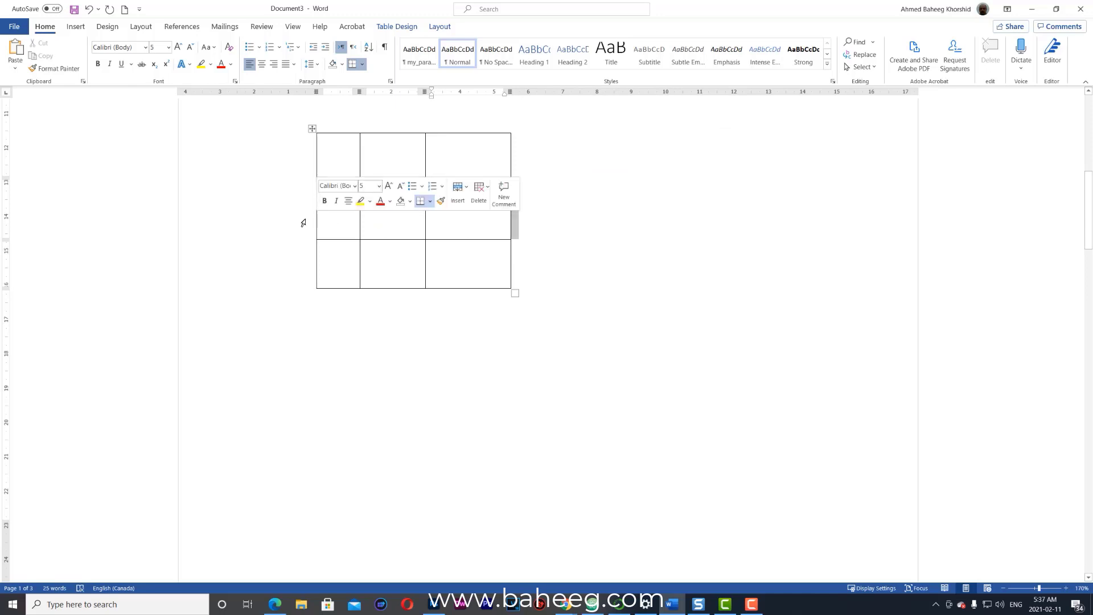
{"action": "right_click", "coordinate": [304, 222]}
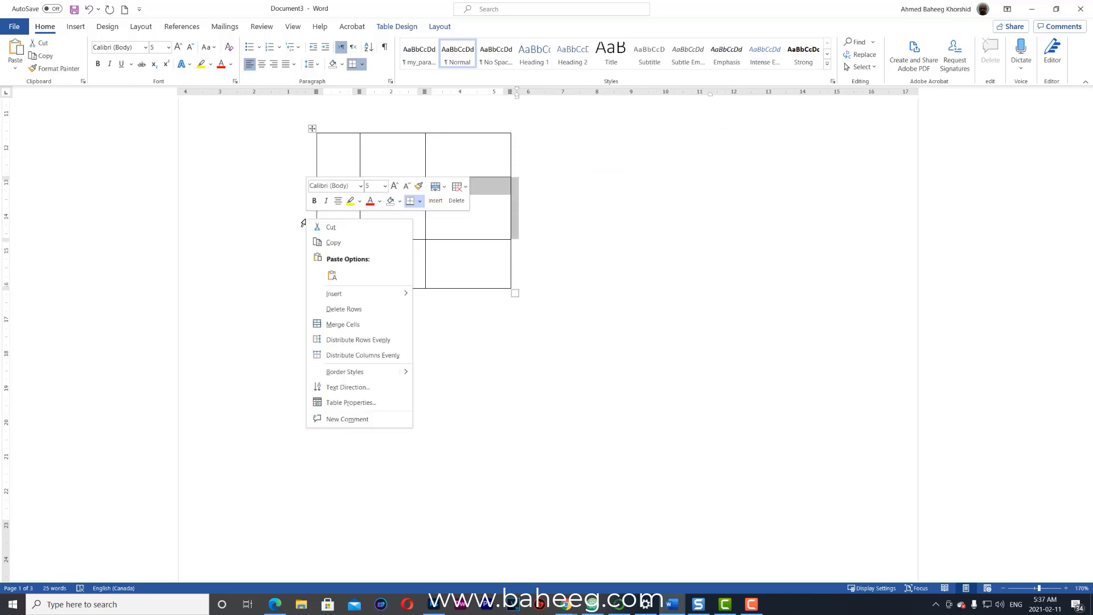
{"action": "left_click", "coordinate": [335, 314]}
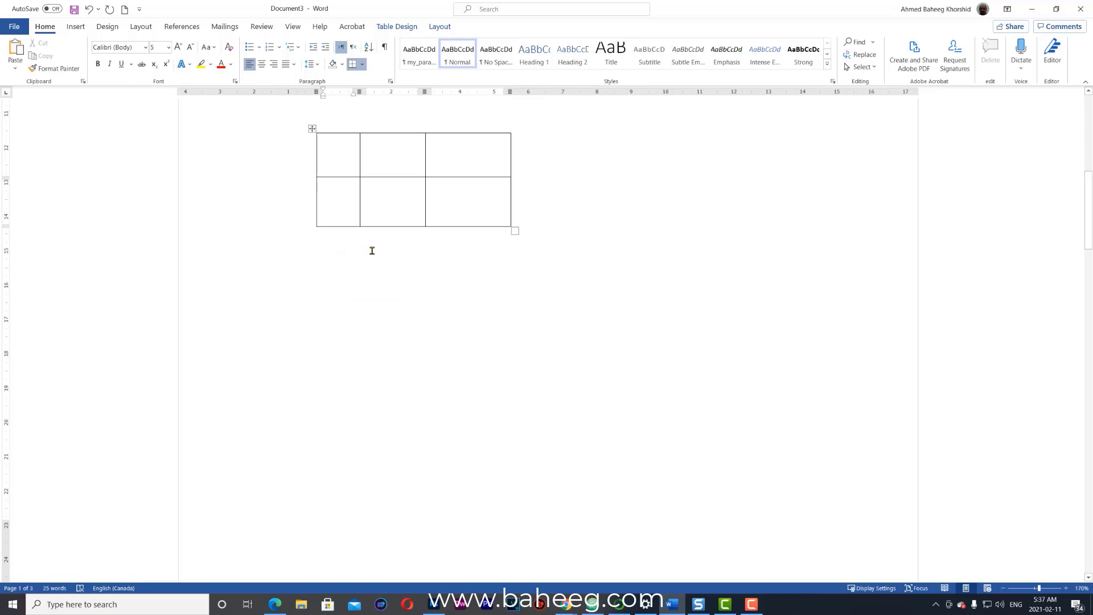
Delete the second cell of the table's bottom row with the cells shifted left
{"action": "left_click", "coordinate": [390, 202]}
{"action": "right_click", "coordinate": [390, 201]}
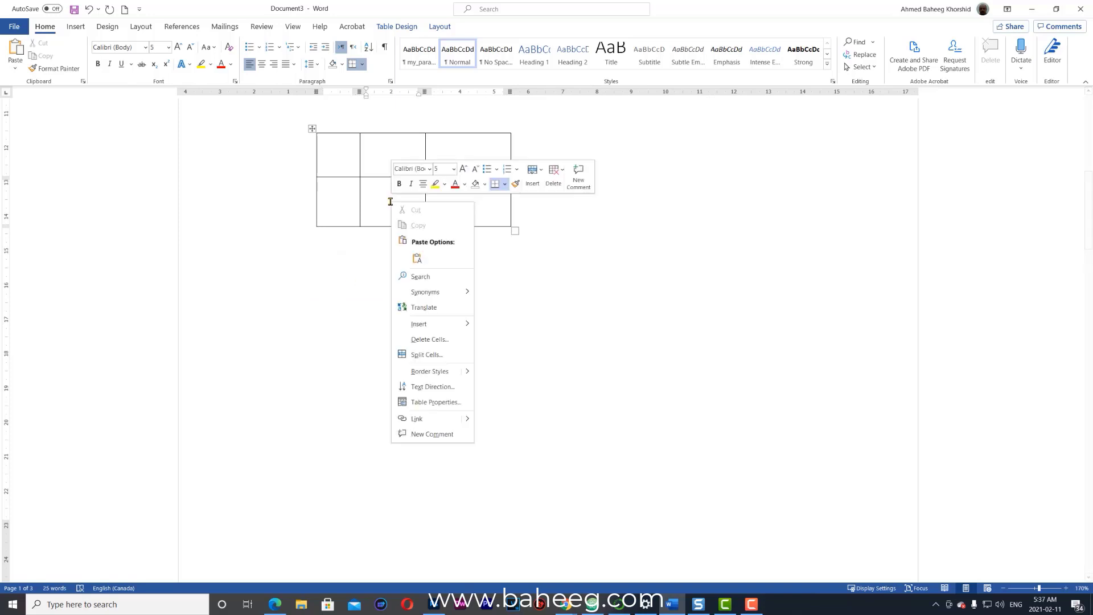
{"action": "left_click", "coordinate": [424, 340]}
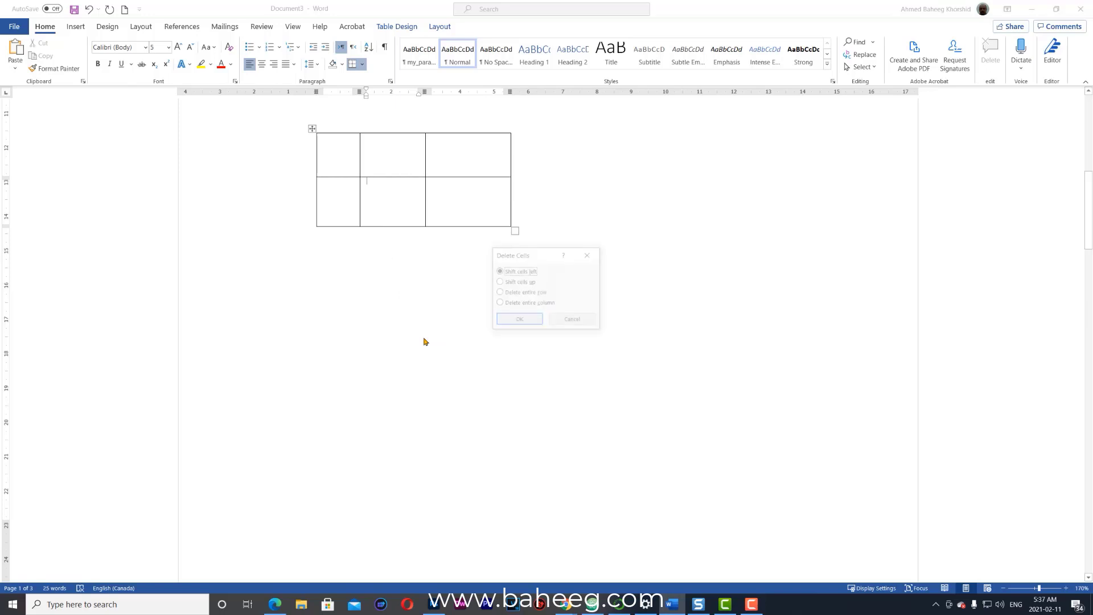
{"action": "left_click", "coordinate": [530, 321]}
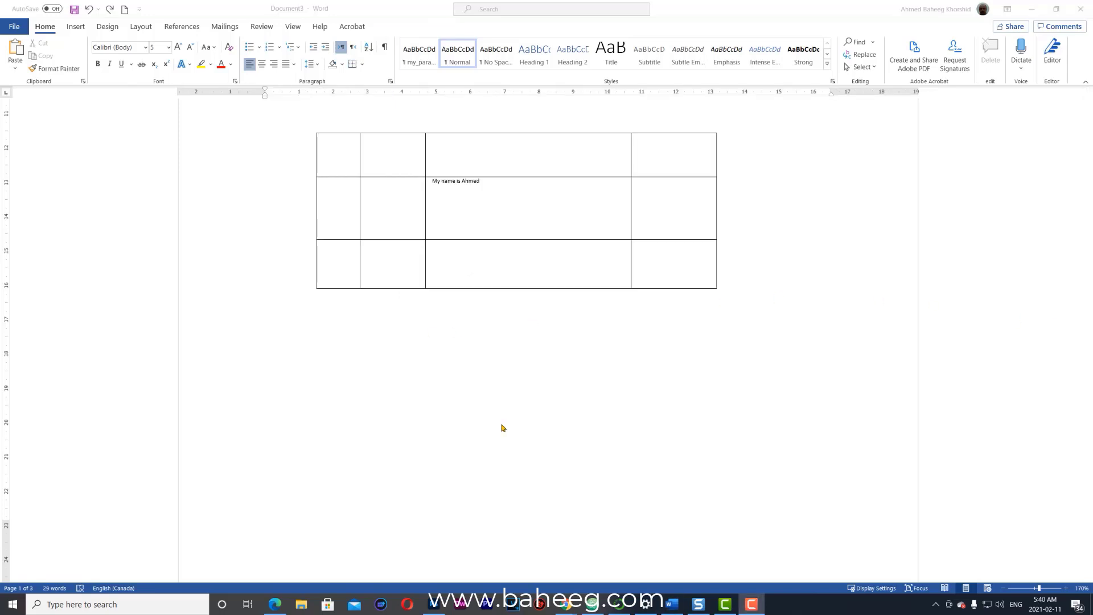
Insert a new column between the third column, which holds the name sentence, and the last column
{"action": "left_click", "coordinate": [554, 129]}
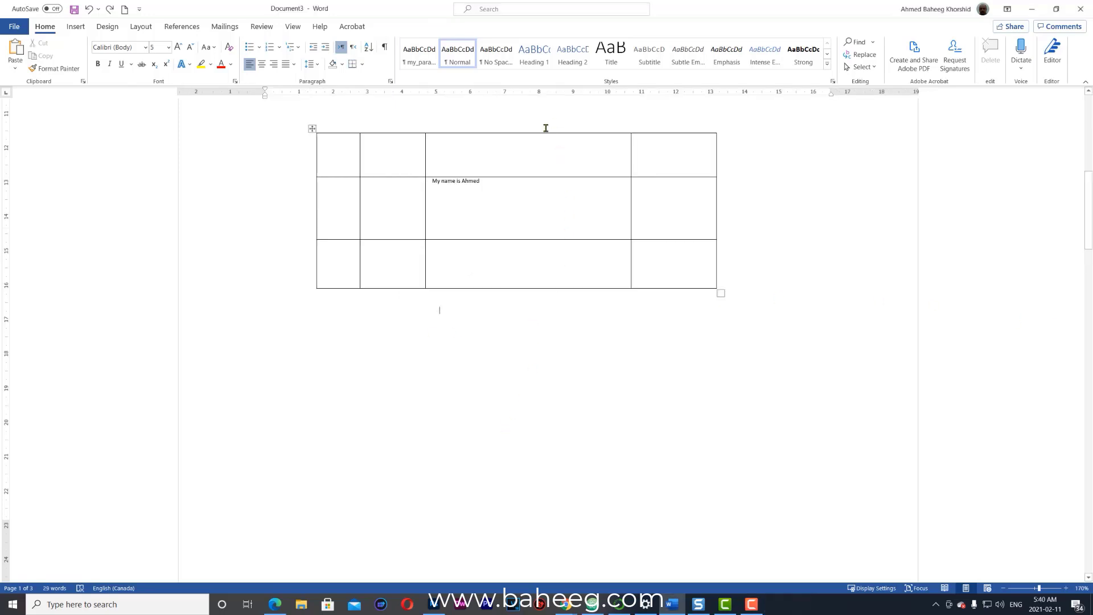
{"action": "left_click", "coordinate": [542, 131]}
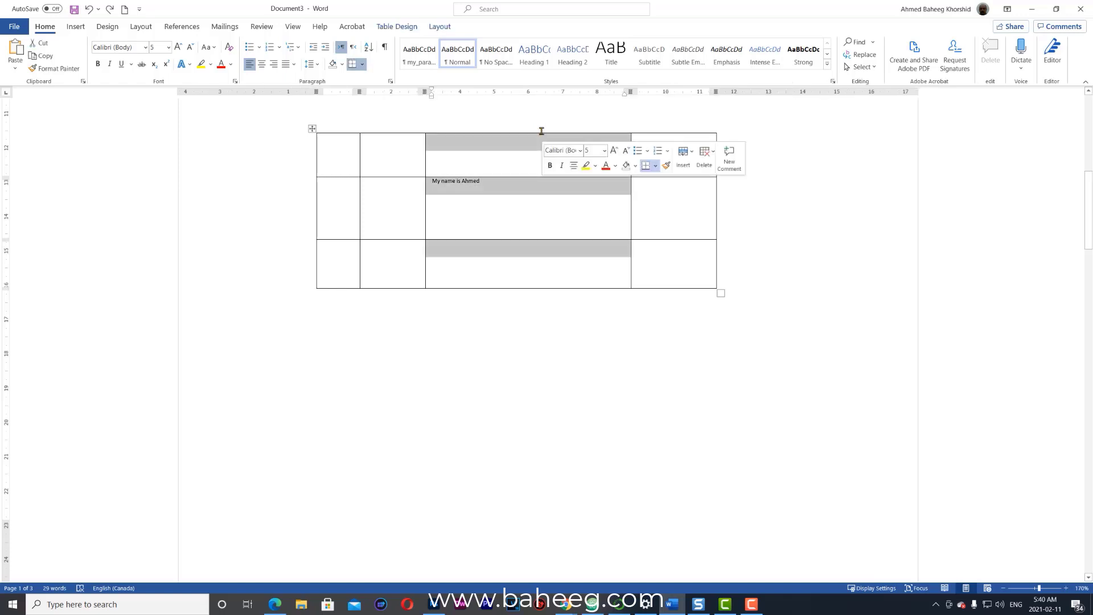
{"action": "left_click", "coordinate": [443, 27]}
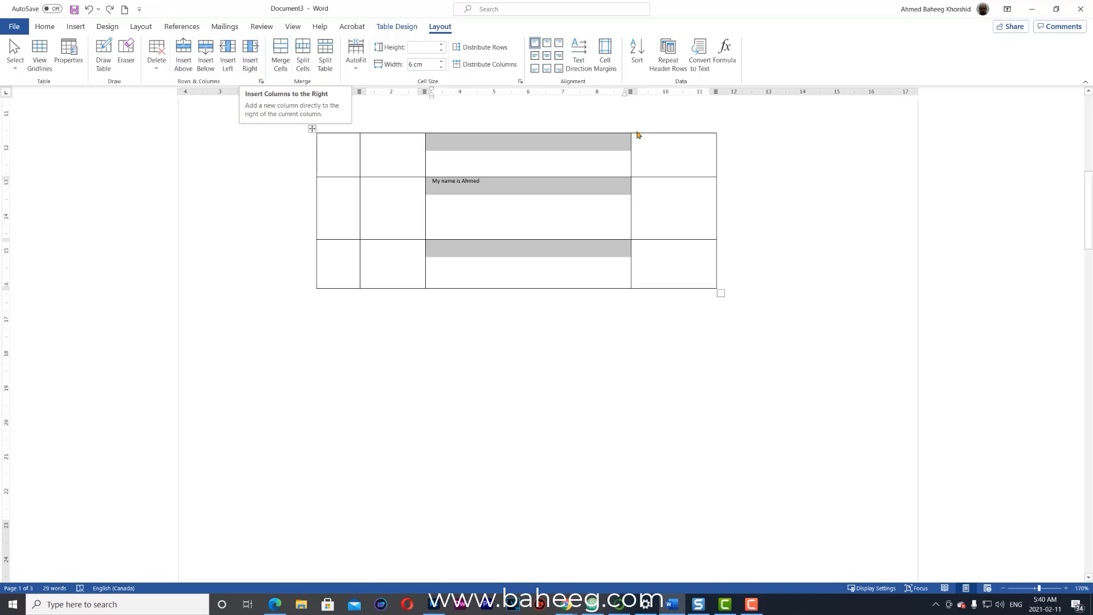
{"action": "left_click", "coordinate": [228, 62]}
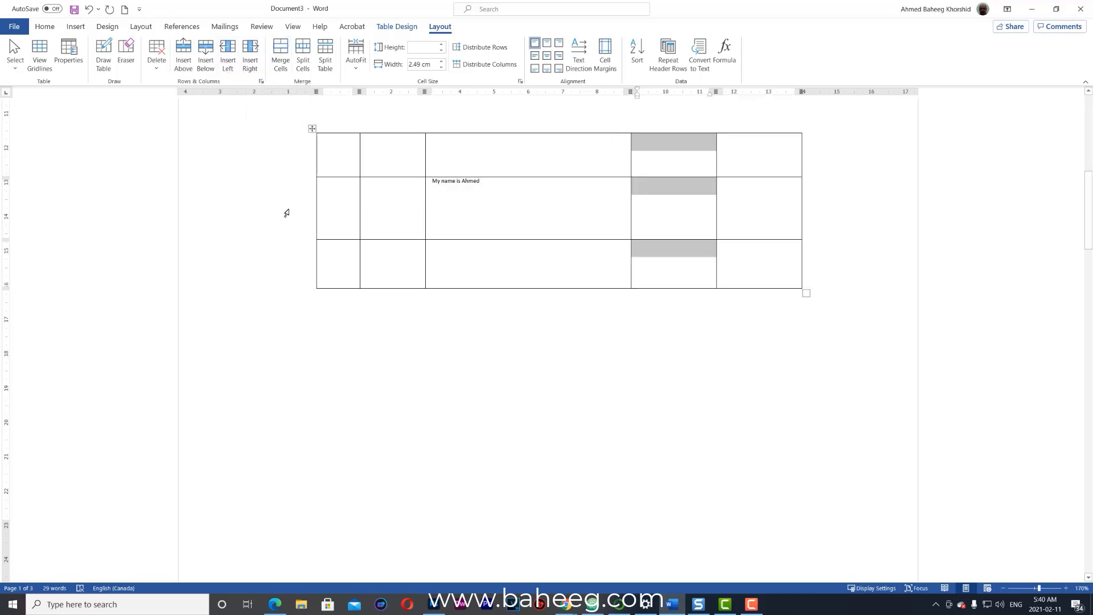
Insert a row below the second row, and insert two more rows above the newly added row
{"action": "left_click", "coordinate": [286, 213]}
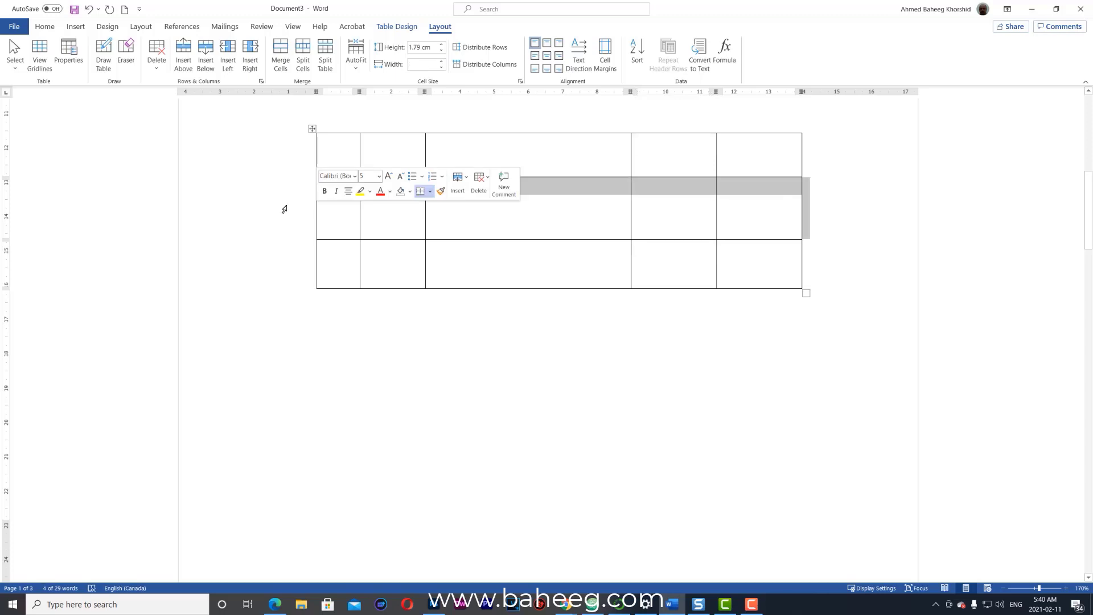
{"action": "left_click", "coordinate": [208, 70]}
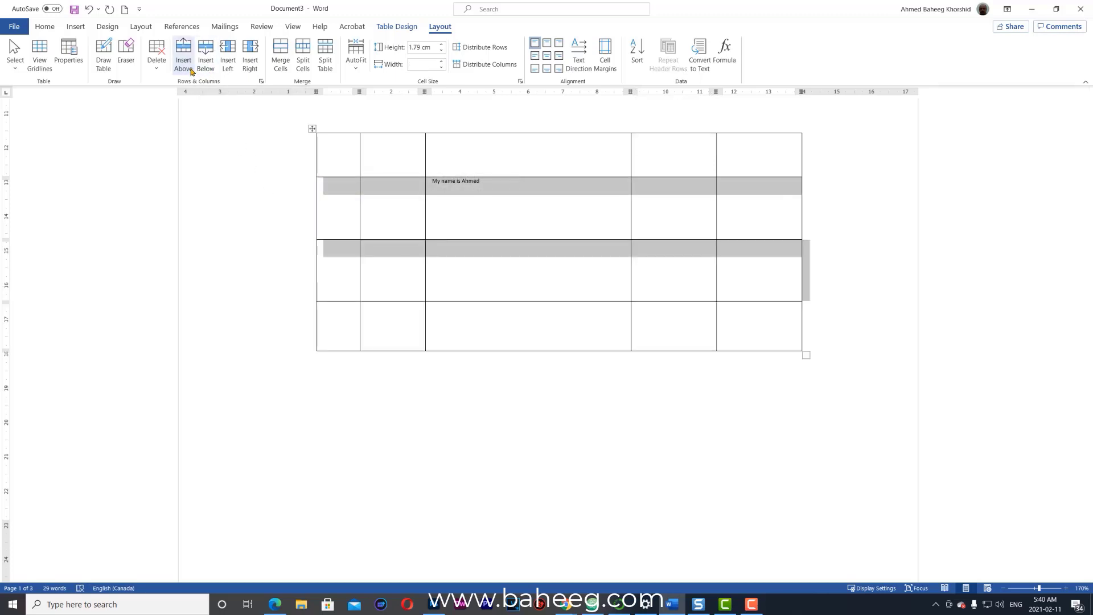
{"action": "left_click", "coordinate": [190, 69]}
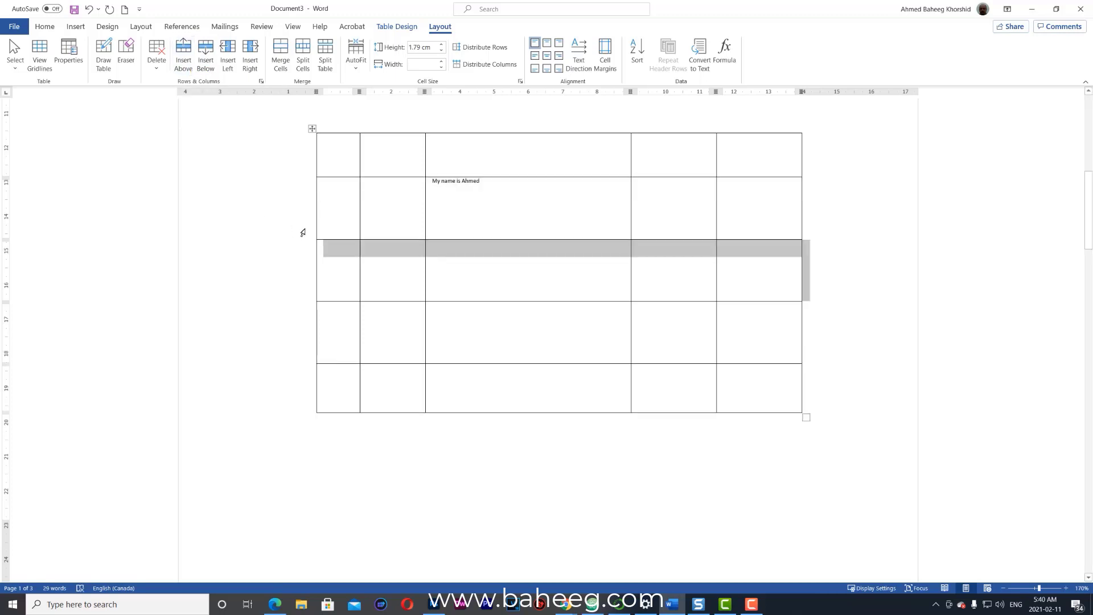
{"action": "right_click", "coordinate": [466, 258]}
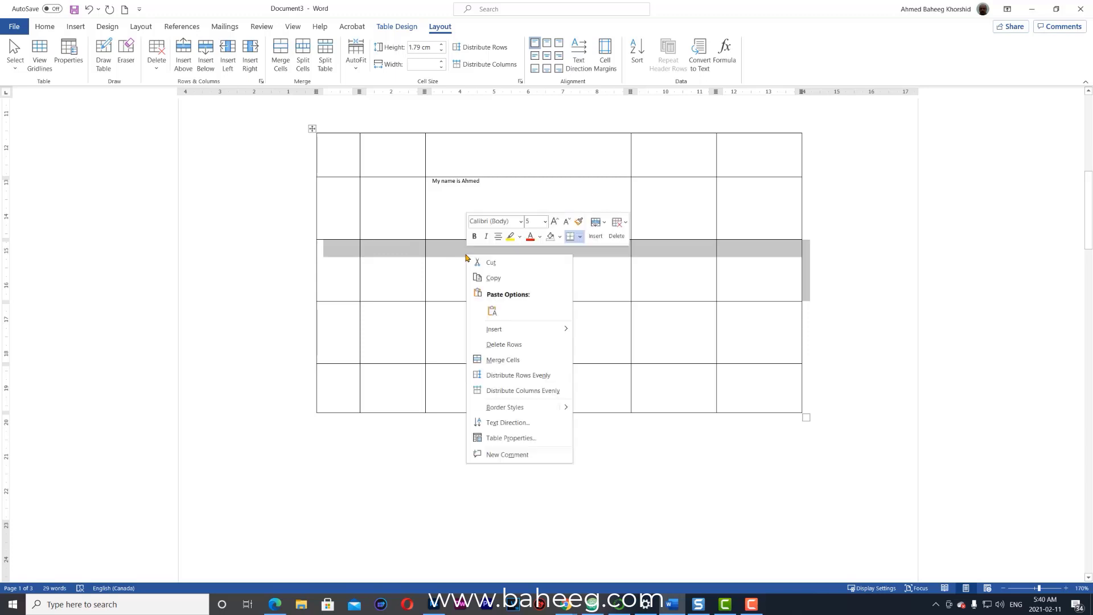
{"action": "mouse_move", "coordinate": [512, 335]}
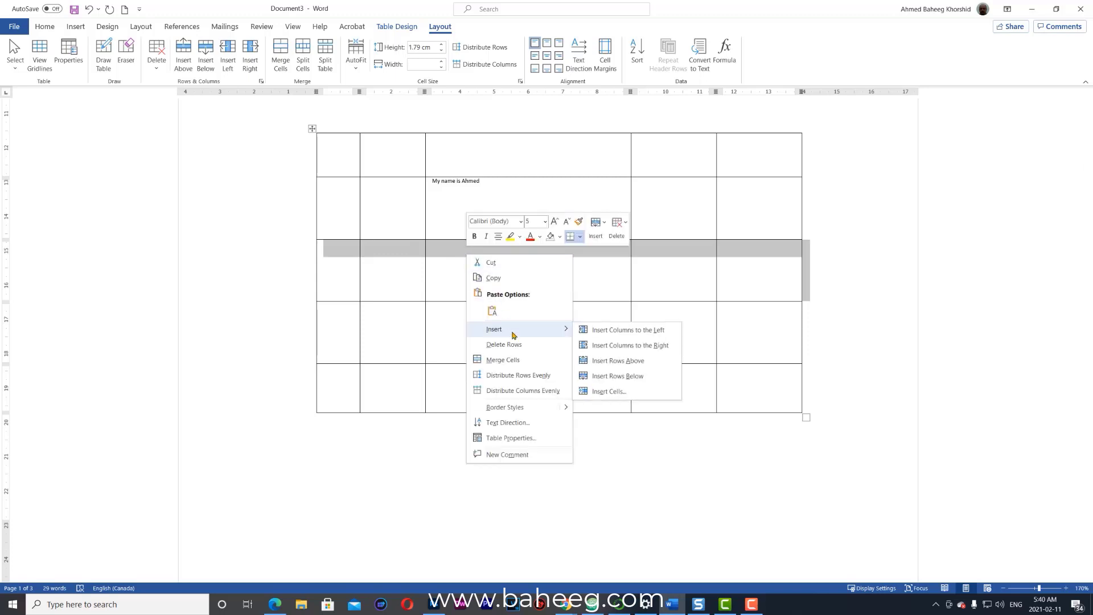
{"action": "left_click", "coordinate": [617, 361]}
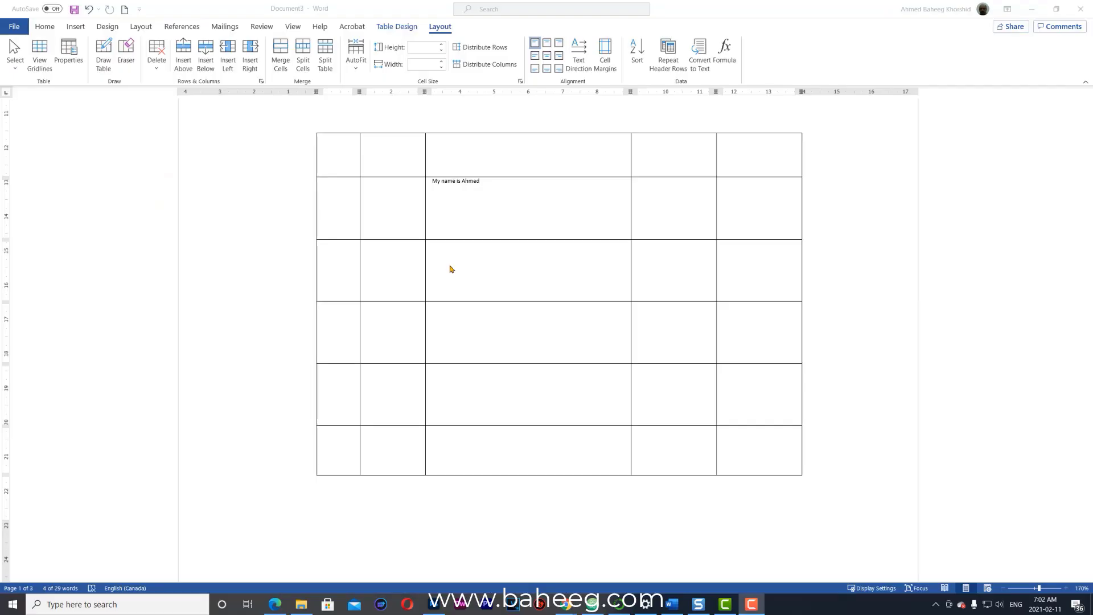
Select the whole table and distribute its columns evenly
{"action": "left_click", "coordinate": [310, 130]}
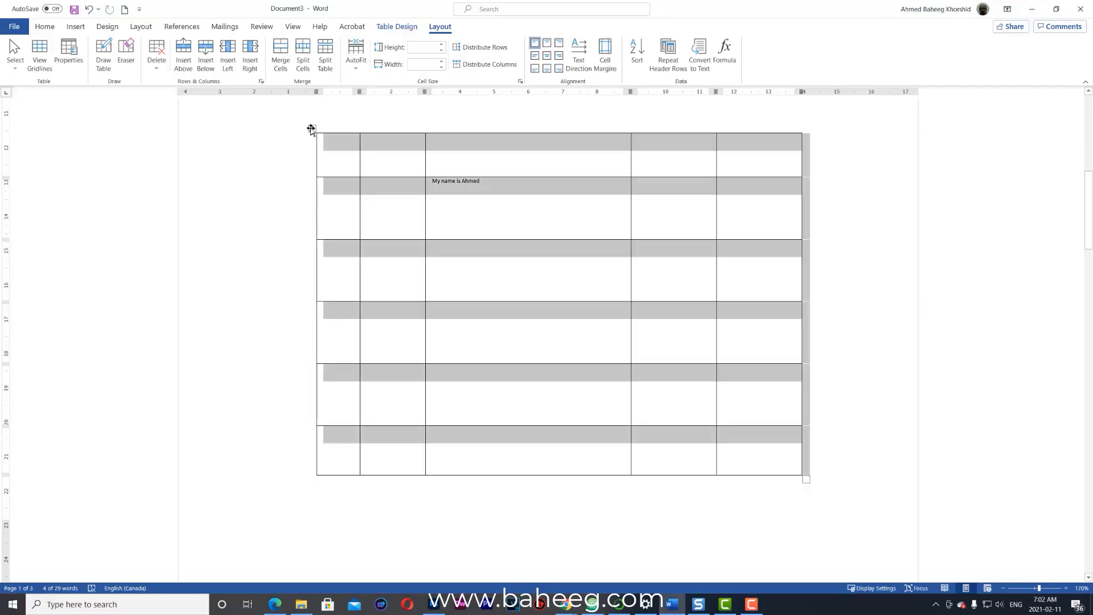
{"action": "right_click", "coordinate": [310, 130]}
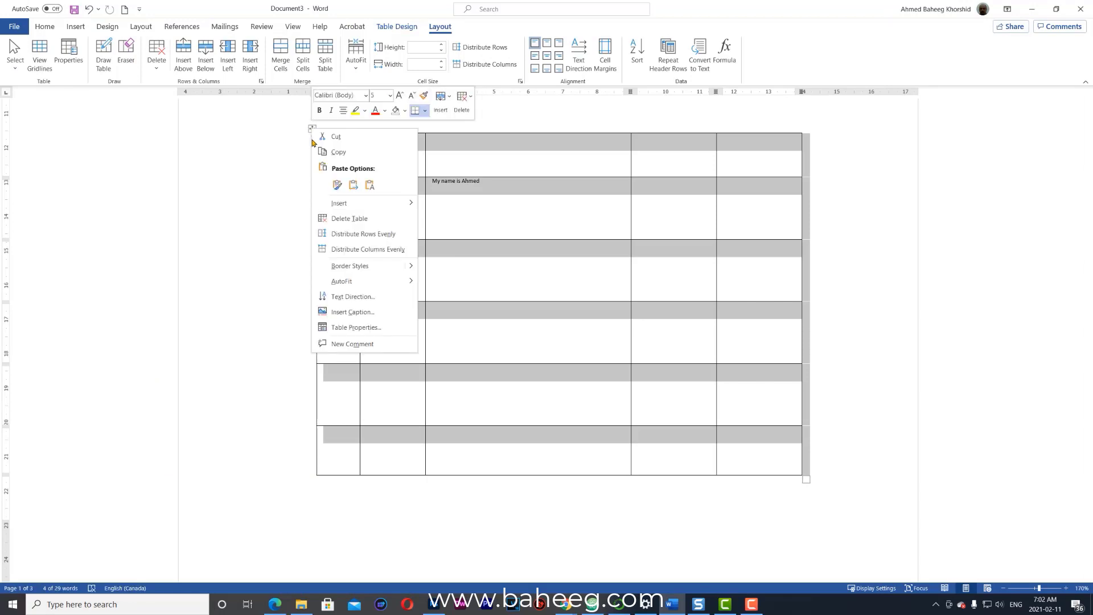
{"action": "left_click", "coordinate": [393, 251]}
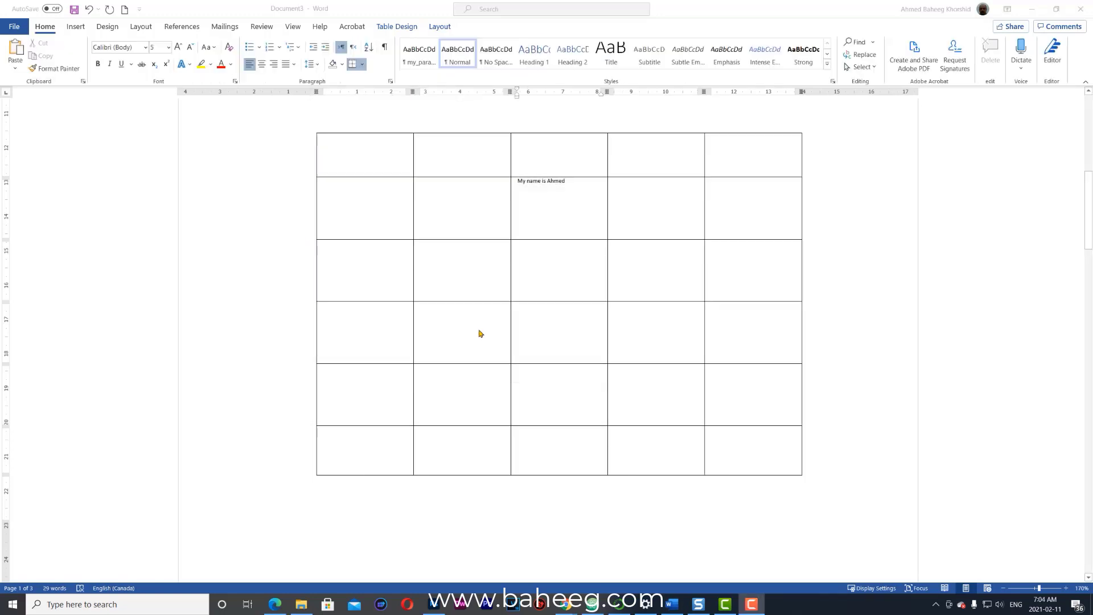
Set the third column's width to 2 cm, and open the third row's height for editing
{"action": "left_click", "coordinate": [518, 241]}
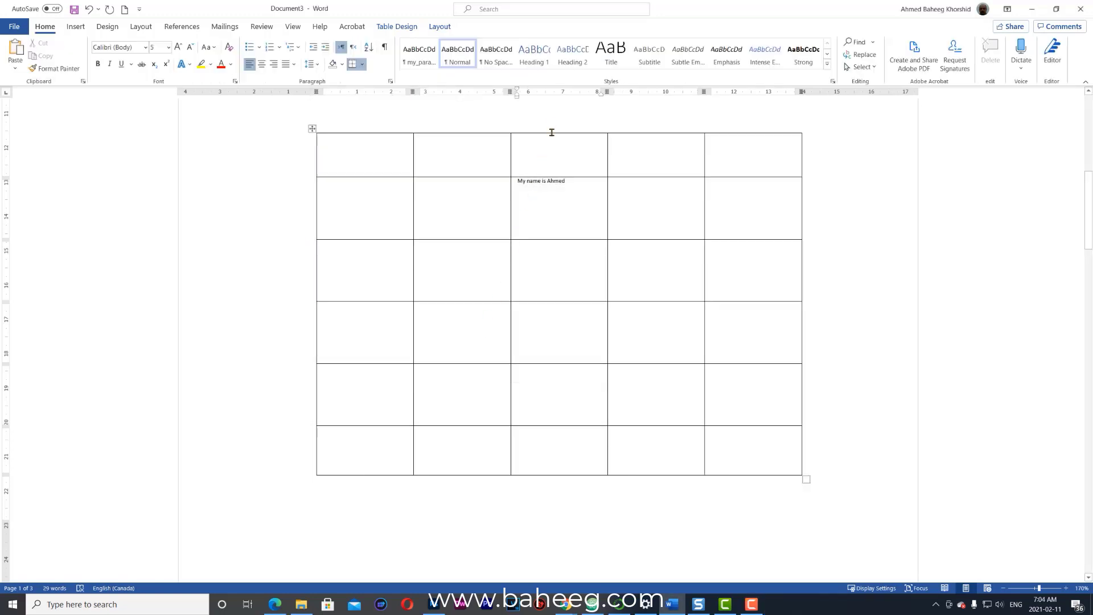
{"action": "left_click", "coordinate": [552, 132]}
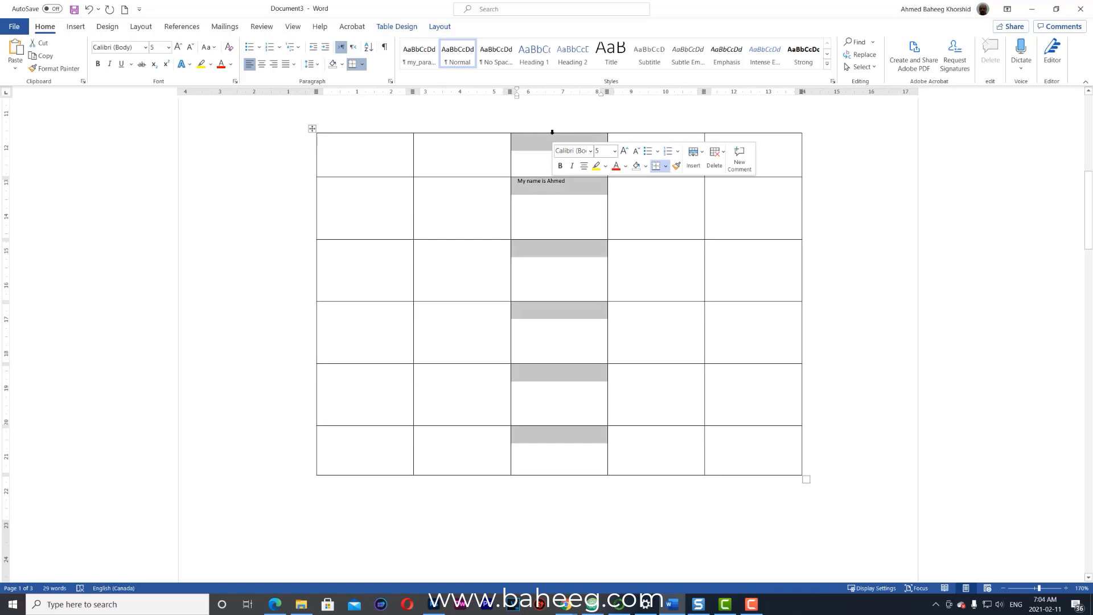
{"action": "left_click", "coordinate": [439, 27]}
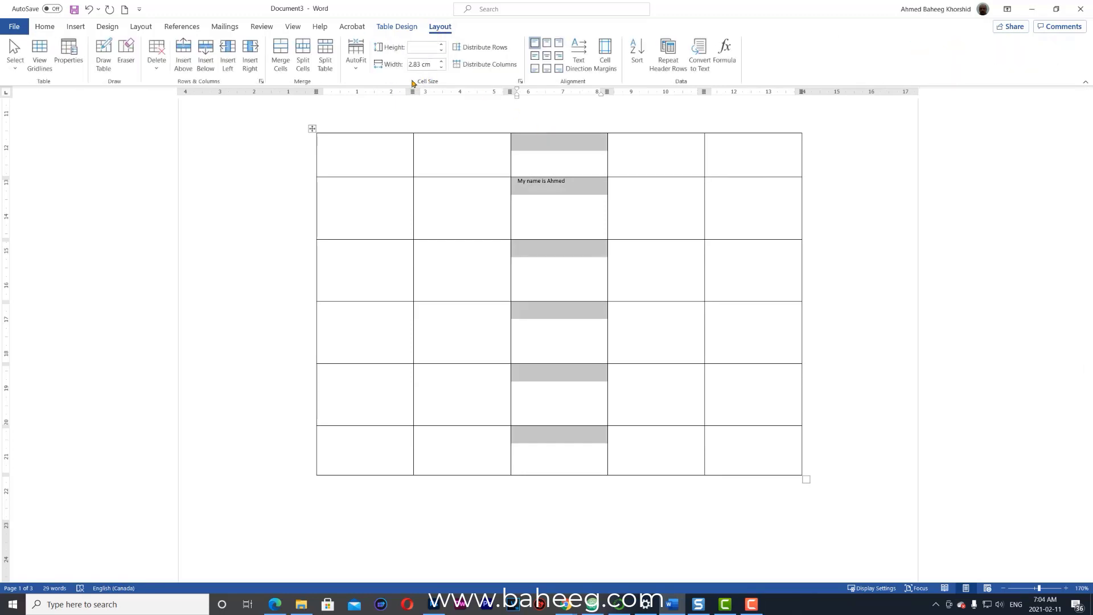
{"action": "left_click", "coordinate": [422, 64]}
{"action": "type", "text": "2"}
{"action": "key", "text": "Return"}
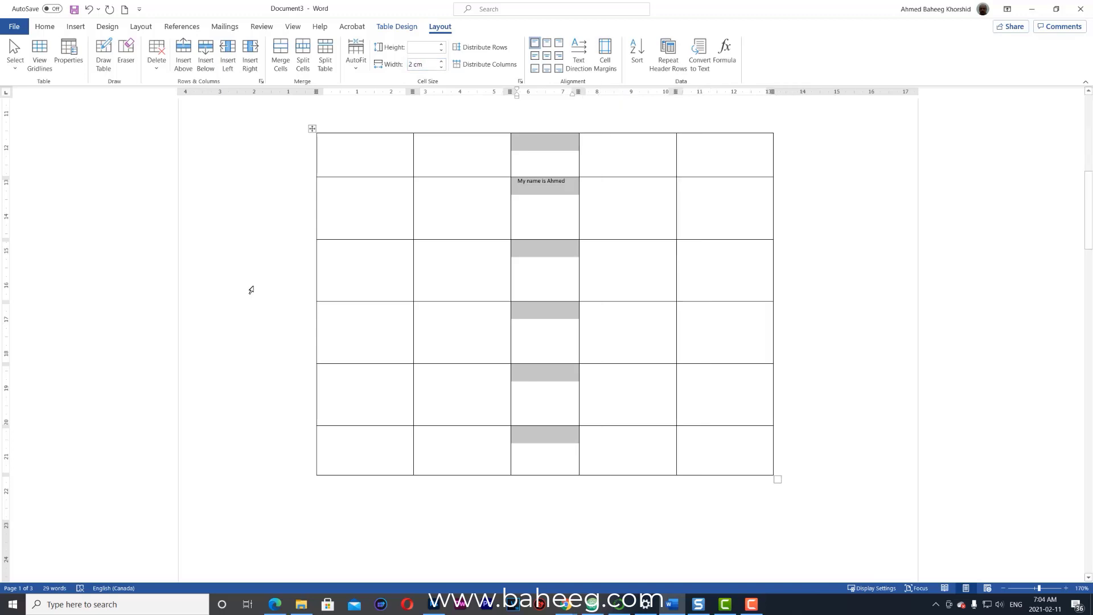
{"action": "left_click", "coordinate": [251, 290]}
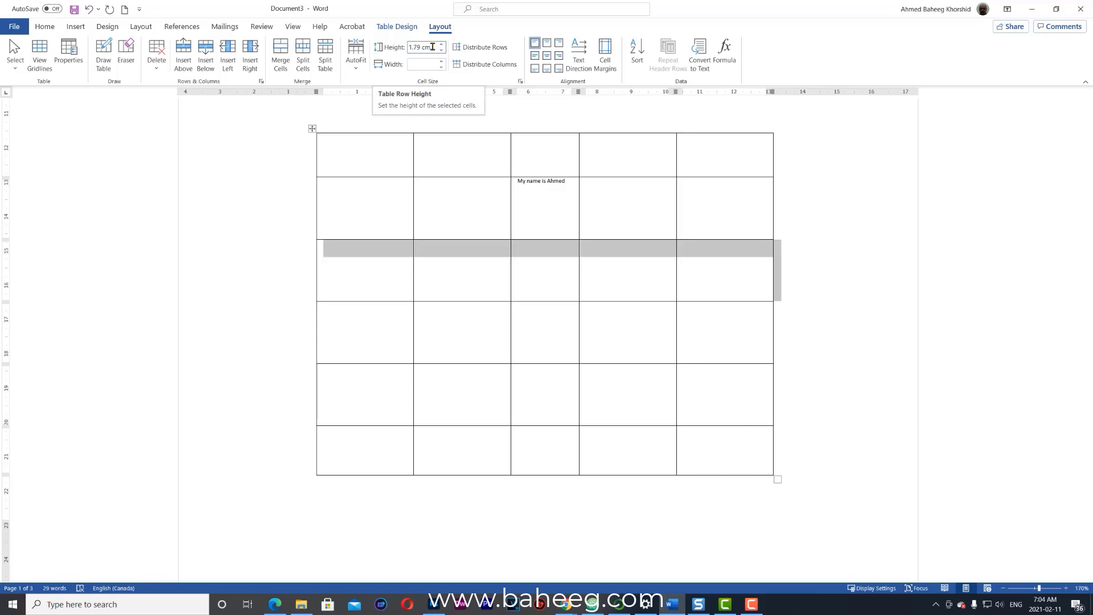
{"action": "left_click", "coordinate": [432, 47]}
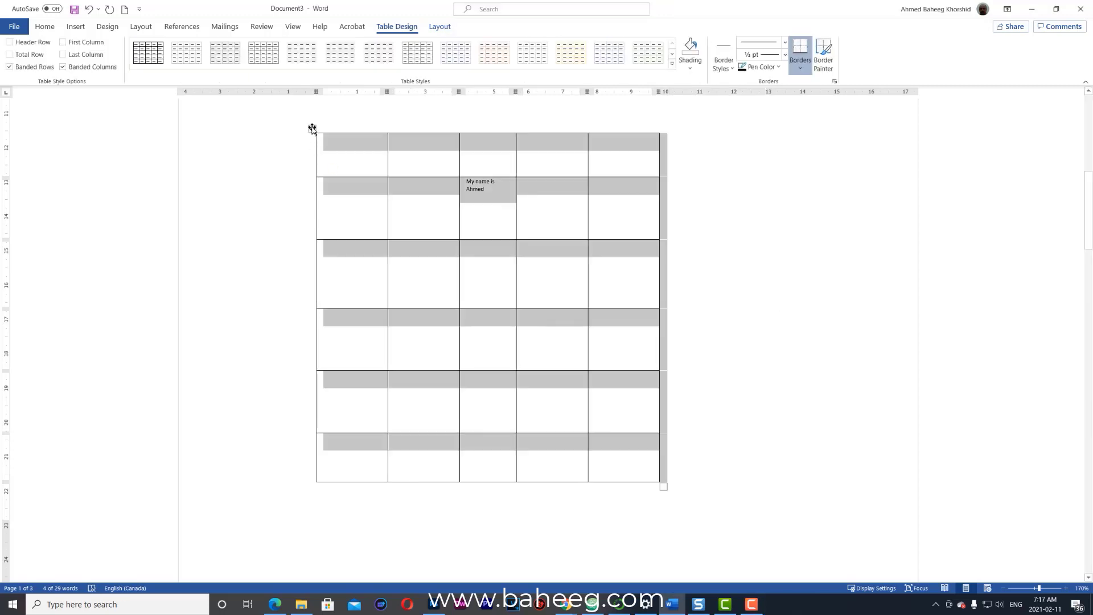
Set the preferred width of the whole table to 15 cm
{"action": "left_click", "coordinate": [312, 129]}
{"action": "right_click", "coordinate": [312, 129]}
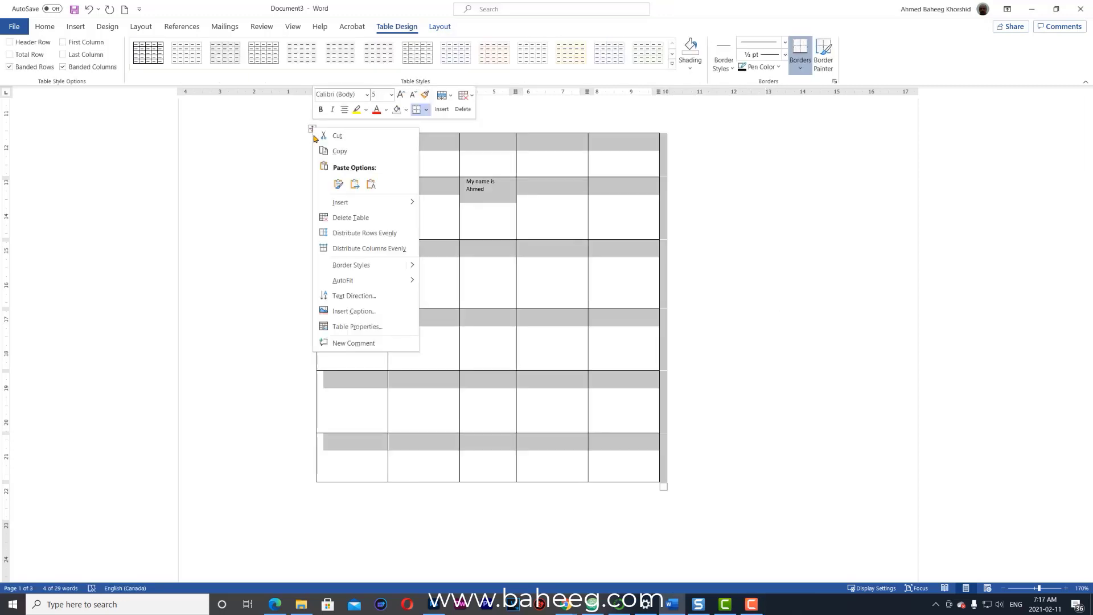
{"action": "left_click", "coordinate": [356, 327]}
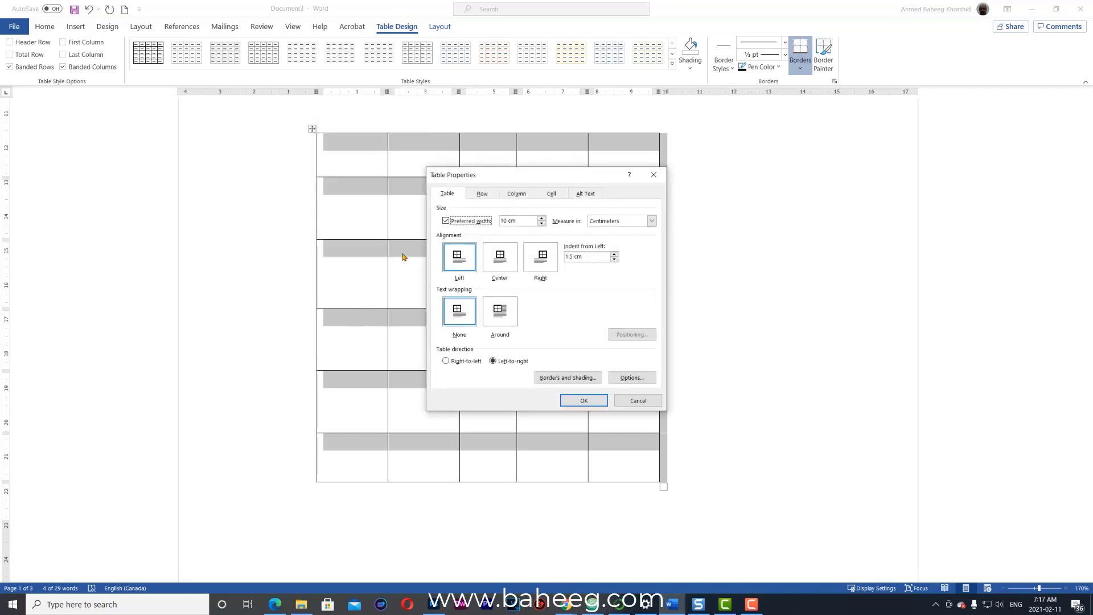
{"action": "left_click", "coordinate": [445, 222]}
{"action": "left_click", "coordinate": [446, 222]}
{"action": "left_click", "coordinate": [519, 223]}
{"action": "left_click_drag", "start_coordinate": [519, 222], "coordinate": [494, 222]}
{"action": "type", "text": "15cm"}
{"action": "left_click", "coordinate": [600, 403]}
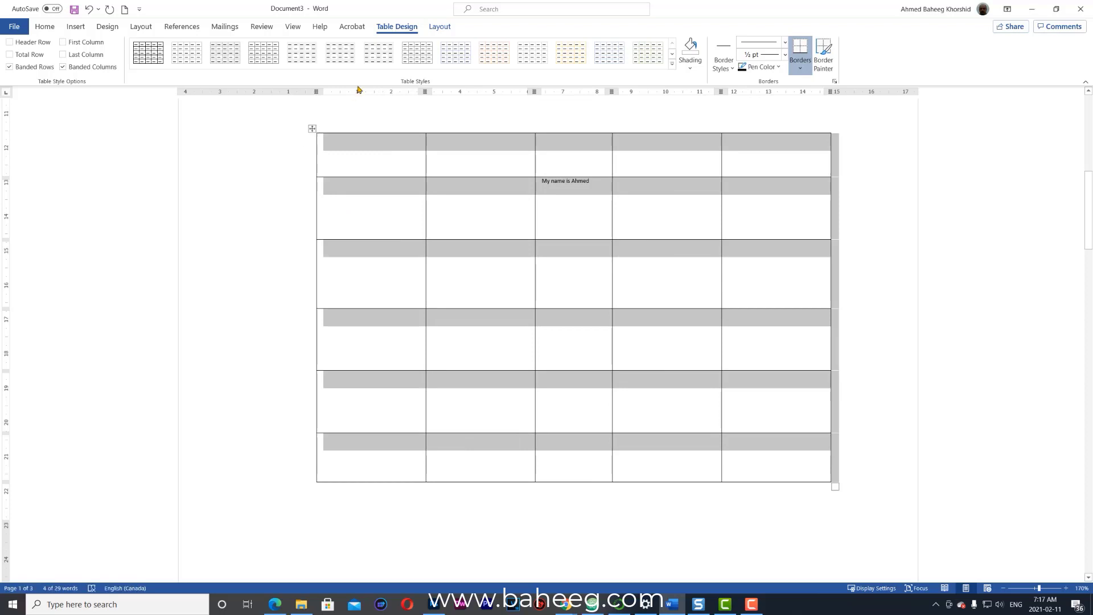
Review the whole table's size, alignment and text wrapping properties, and accept them
{"action": "left_click", "coordinate": [436, 29]}
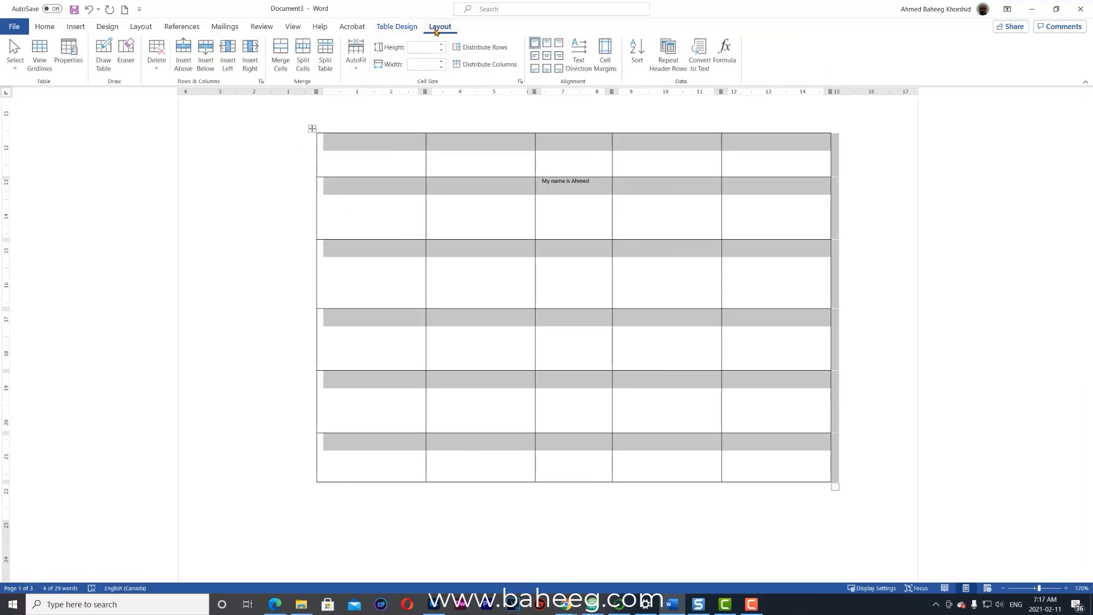
{"action": "left_click", "coordinate": [69, 53]}
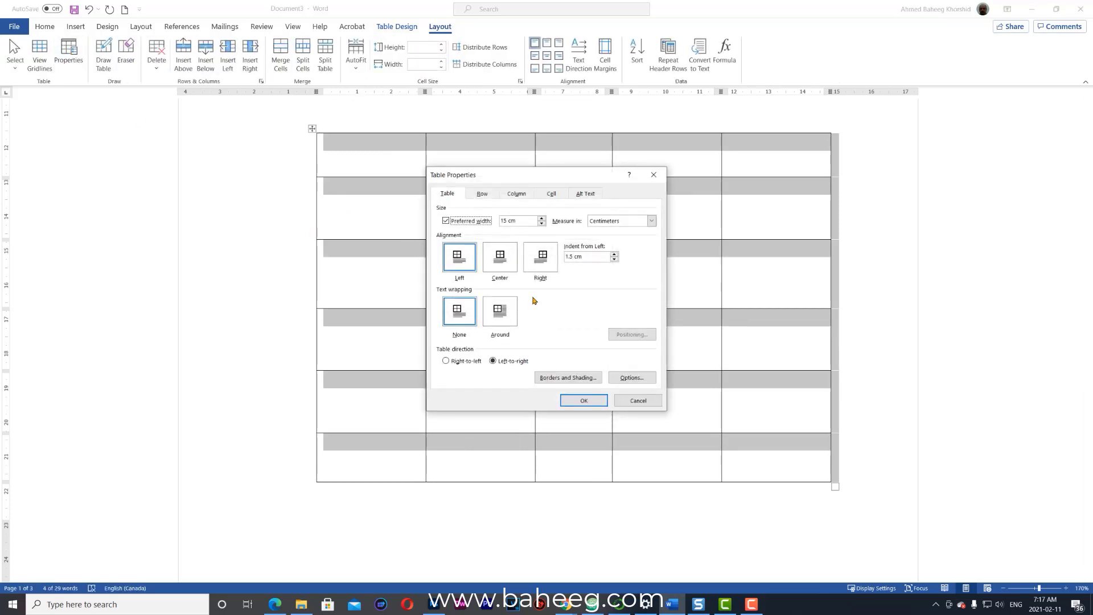
{"action": "left_click", "coordinate": [579, 403]}
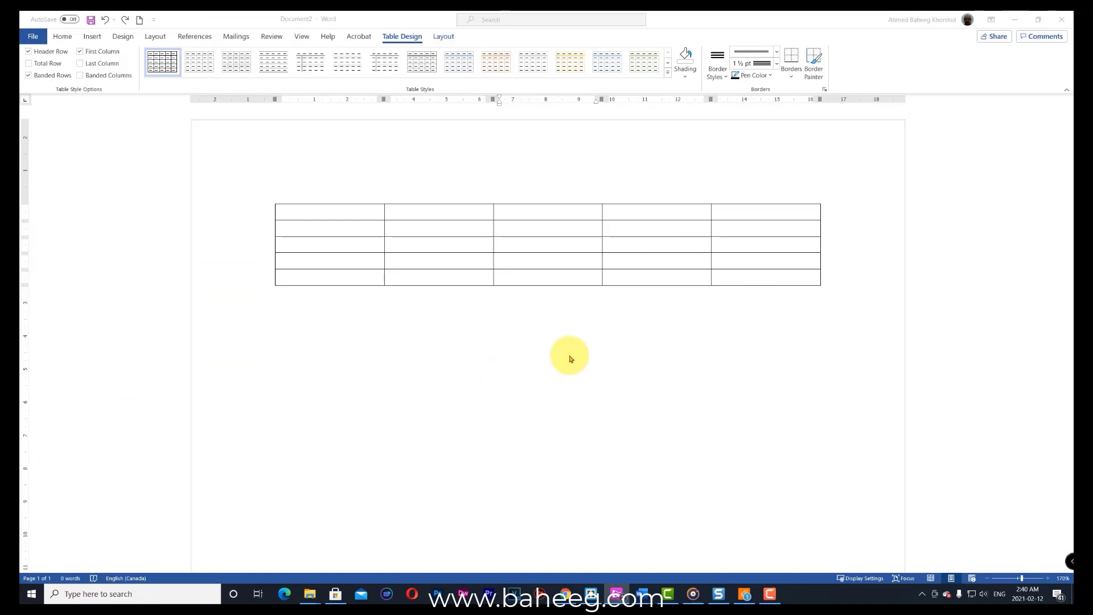
Apply the light orange grid table style to the plain five-by-five table
{"action": "left_click", "coordinate": [543, 229]}
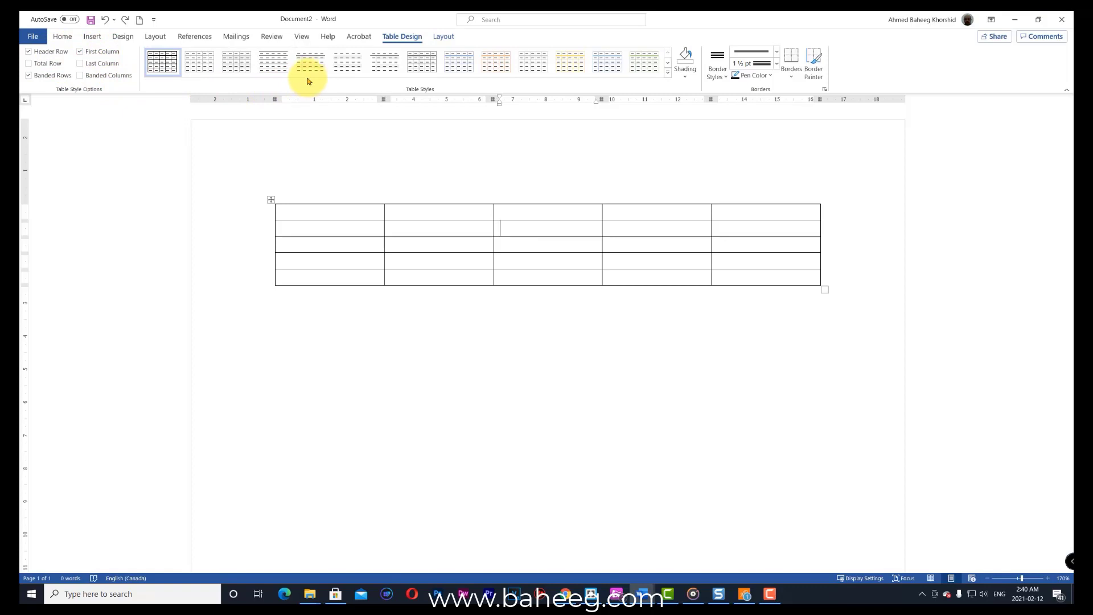
{"action": "left_click", "coordinate": [488, 66]}
{"action": "key", "text": "ctrl+shift+8"}
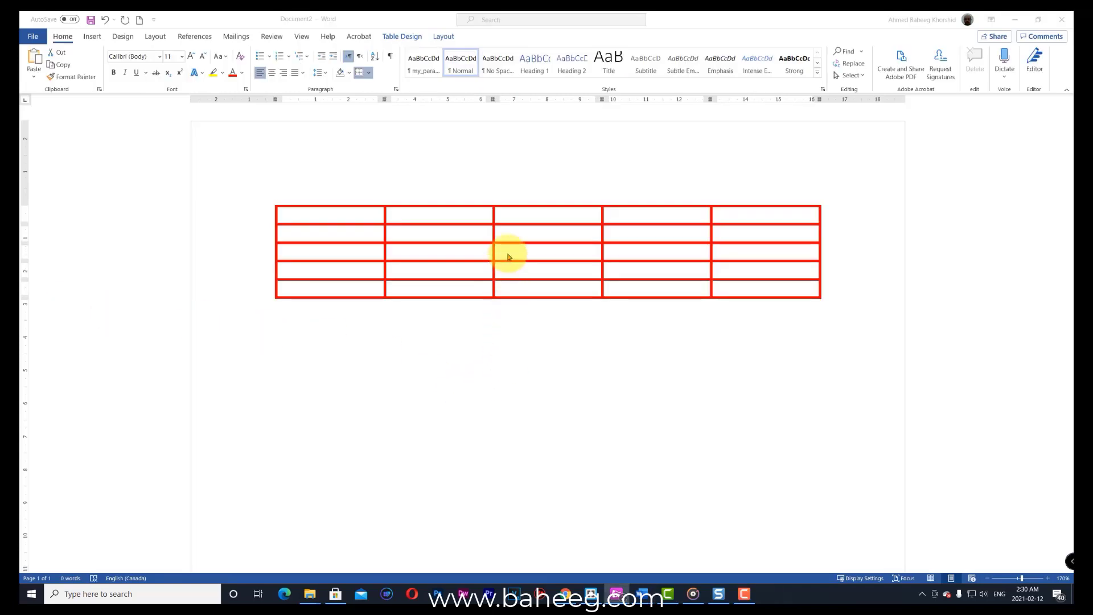
Recolour all borders of the red-bordered table to the darkest blue-gray theme colour, with a line width of 1½ pt
{"action": "key", "text": "ctrl+a"}
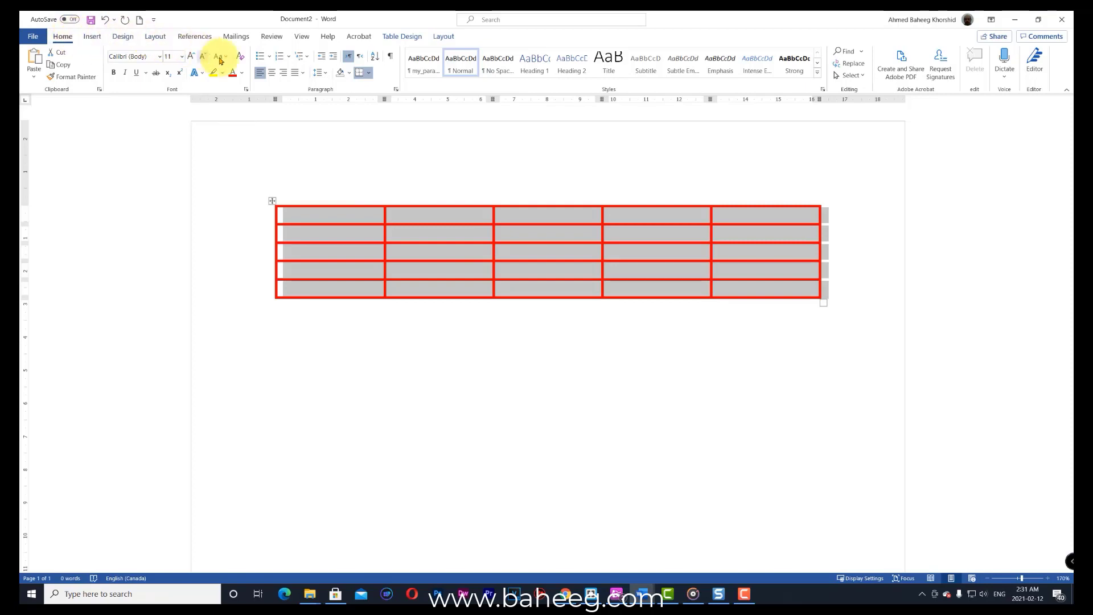
{"action": "left_click", "coordinate": [370, 73]}
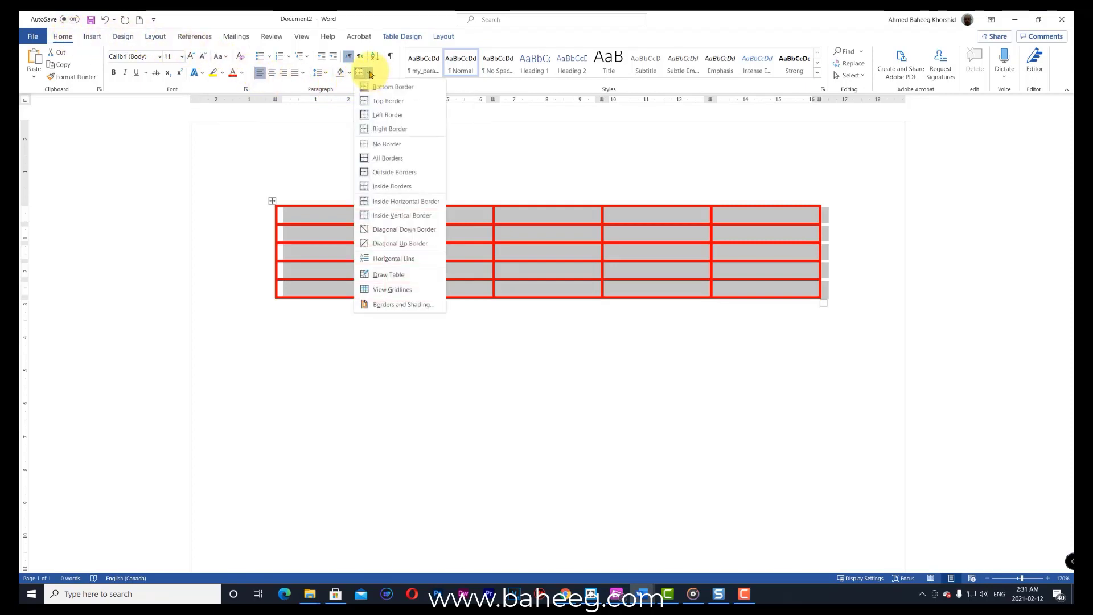
{"action": "left_click", "coordinate": [415, 305]}
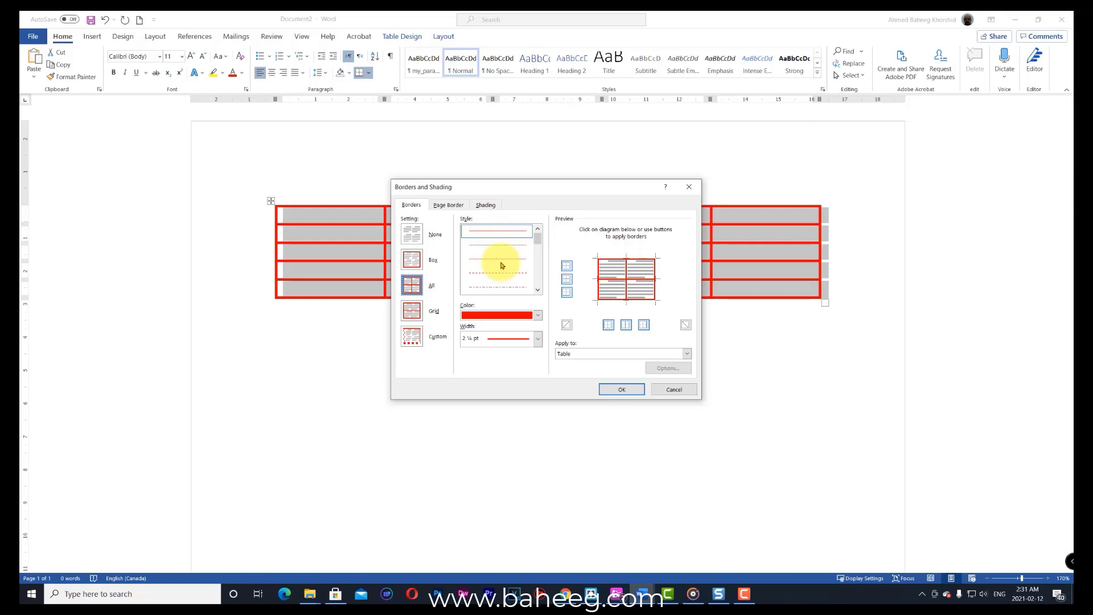
{"action": "left_click", "coordinate": [538, 315]}
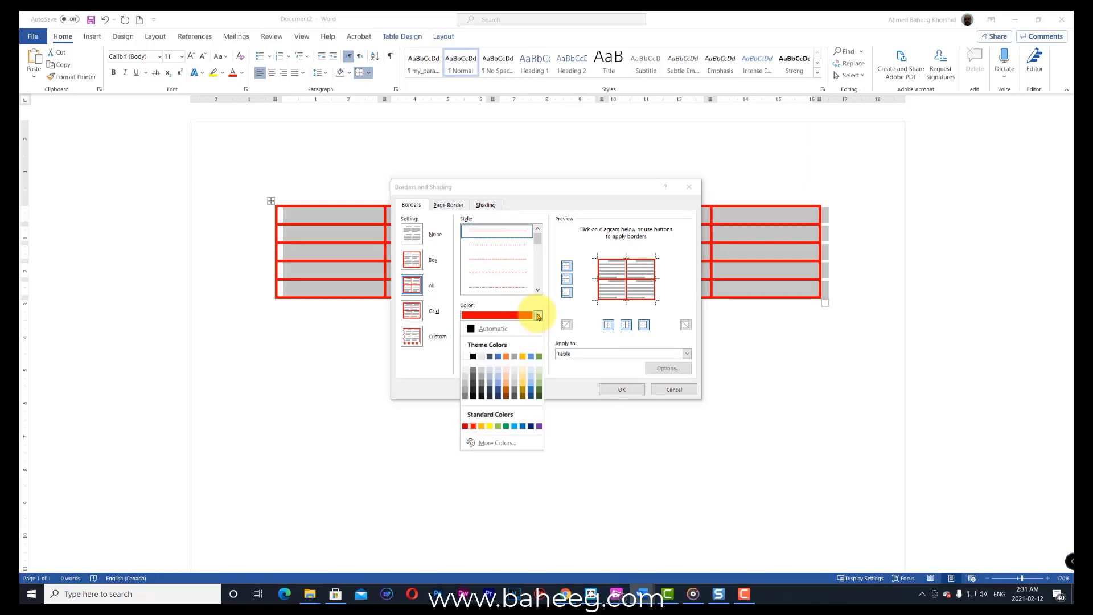
{"action": "left_click", "coordinate": [491, 392]}
{"action": "left_click", "coordinate": [537, 340]}
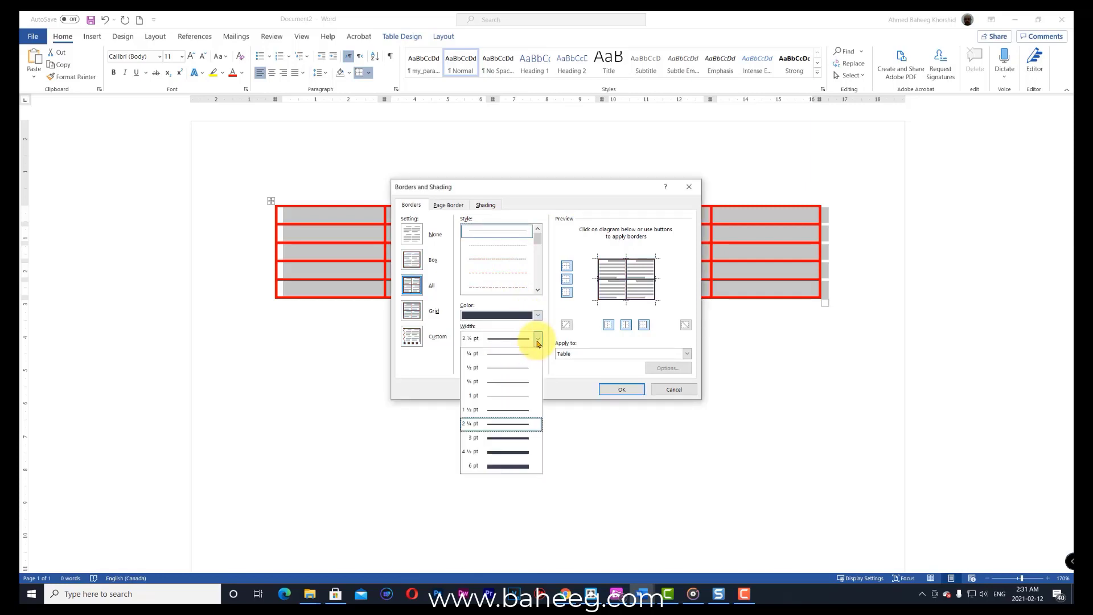
{"action": "left_click", "coordinate": [513, 415]}
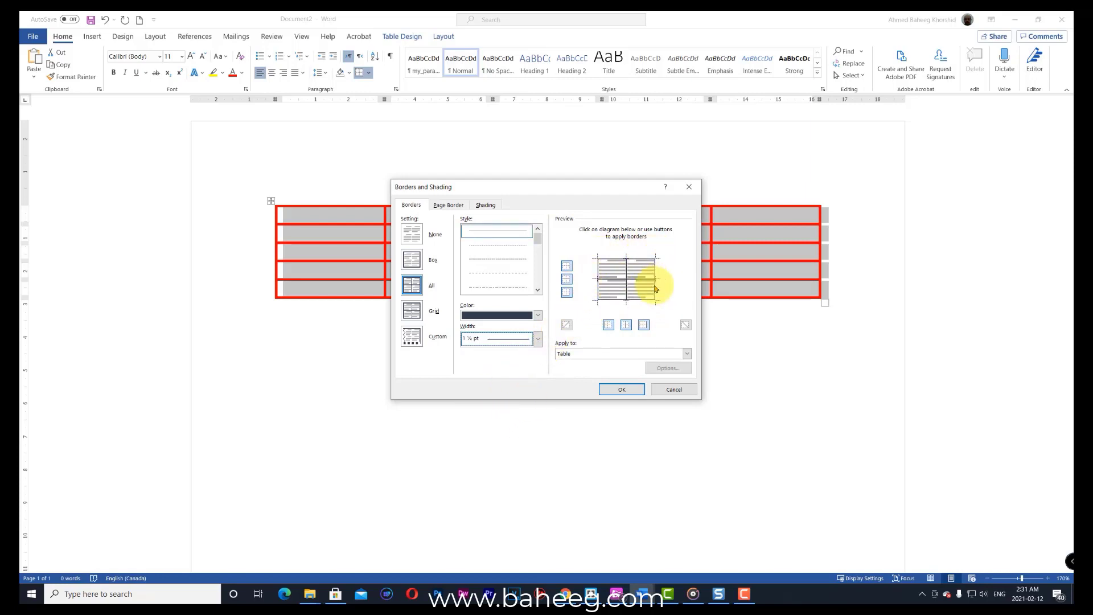
{"action": "left_click", "coordinate": [631, 390]}
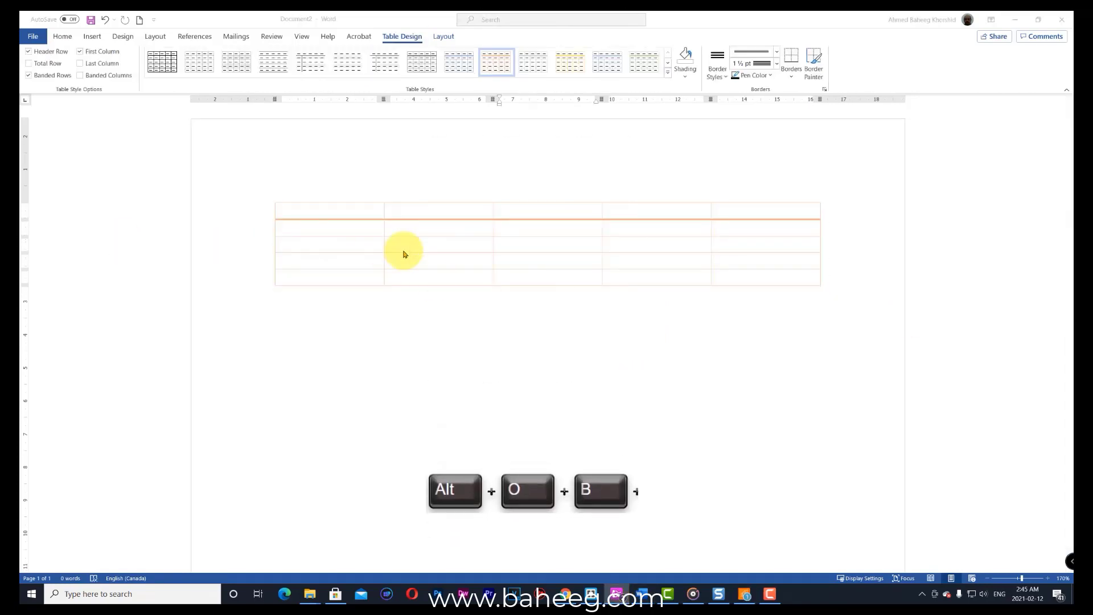
Open the Borders and Shading settings for the orange-styled table
{"action": "left_click", "coordinate": [558, 281]}
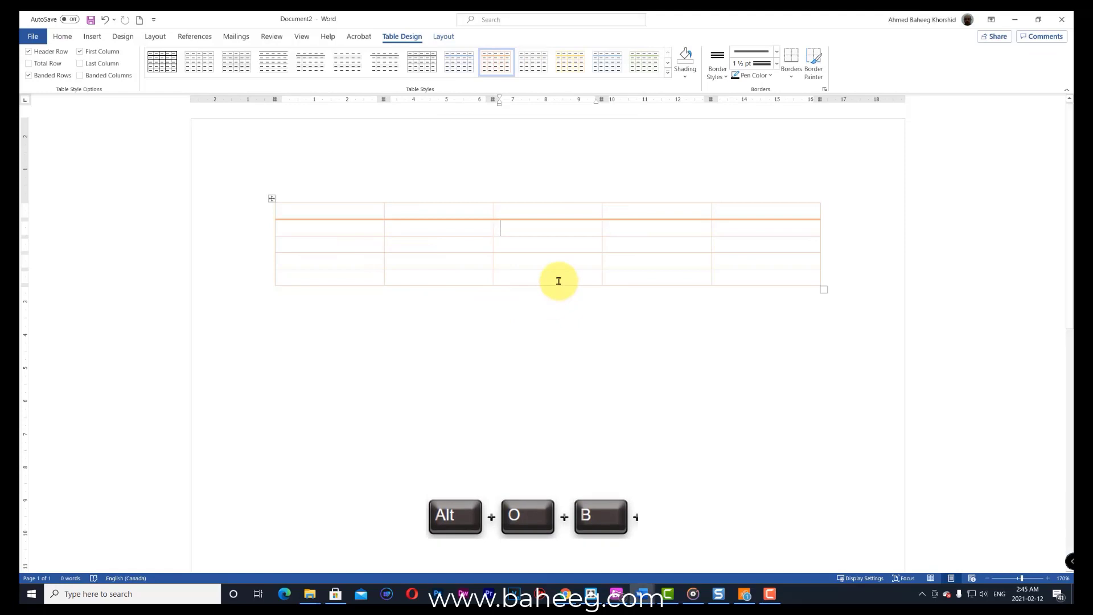
{"action": "key", "text": "alt"}
{"action": "key", "text": "o"}
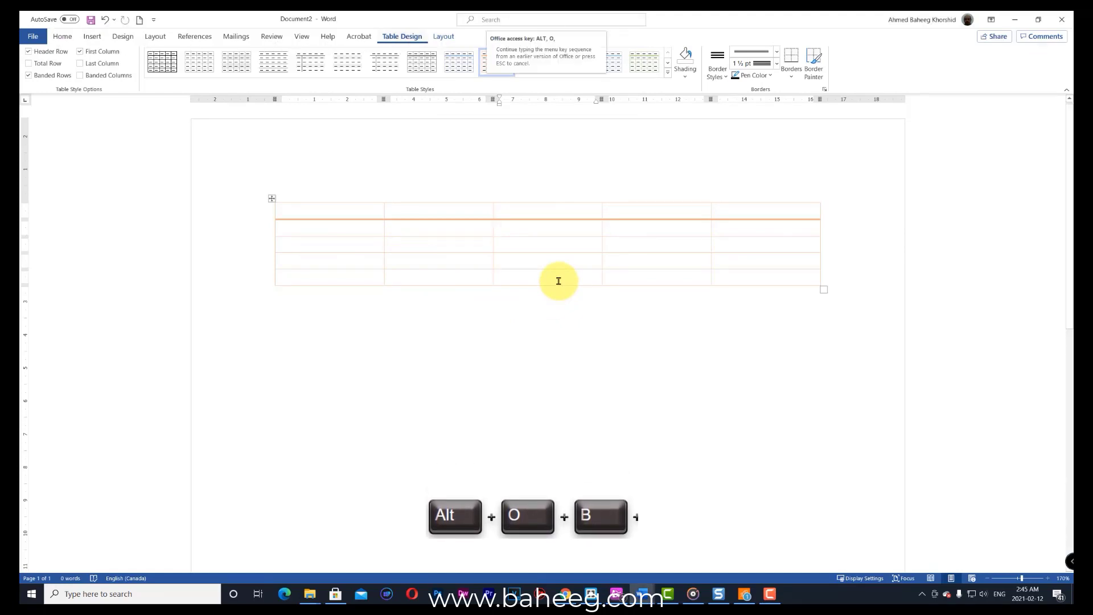
{"action": "key", "text": "b"}
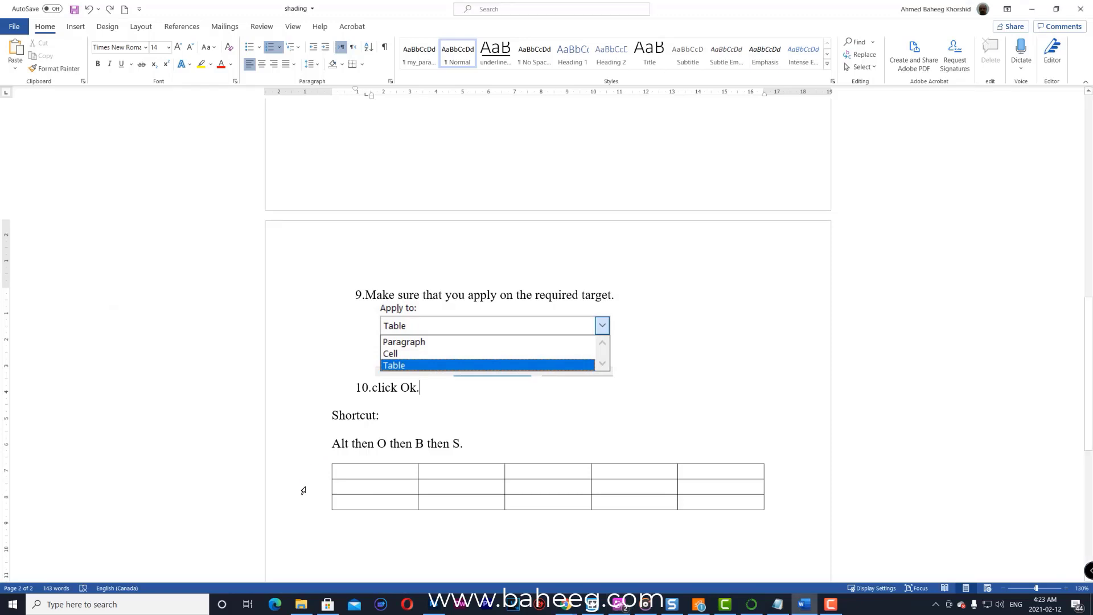
Shade the table's second row with a yellow fill, keeping the Clear pattern style and applying it to Cell
{"action": "left_click", "coordinate": [304, 490]}
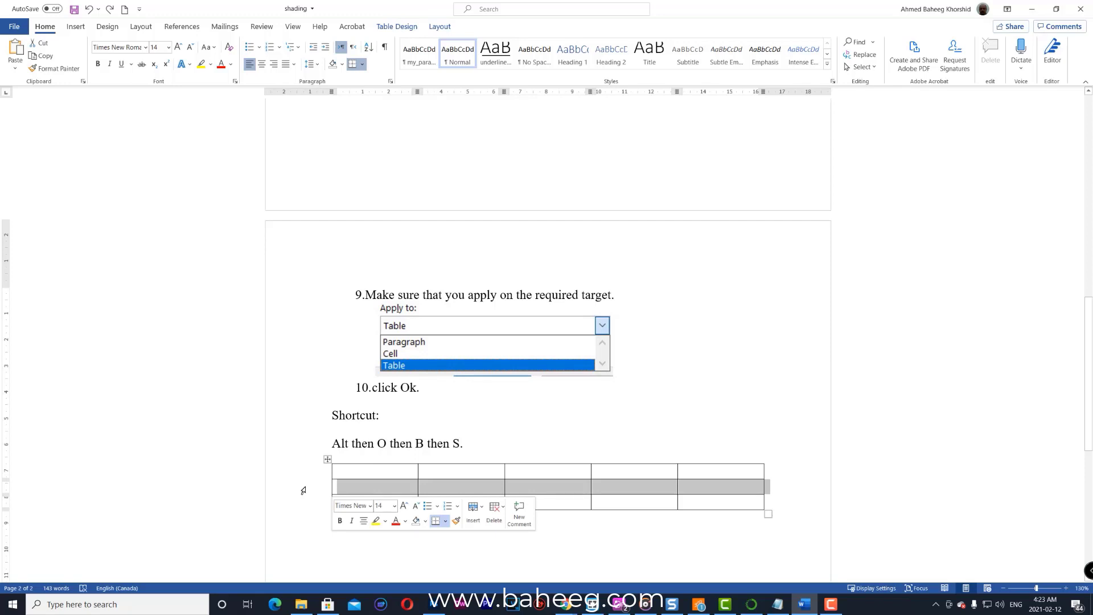
{"action": "left_click", "coordinate": [399, 27]}
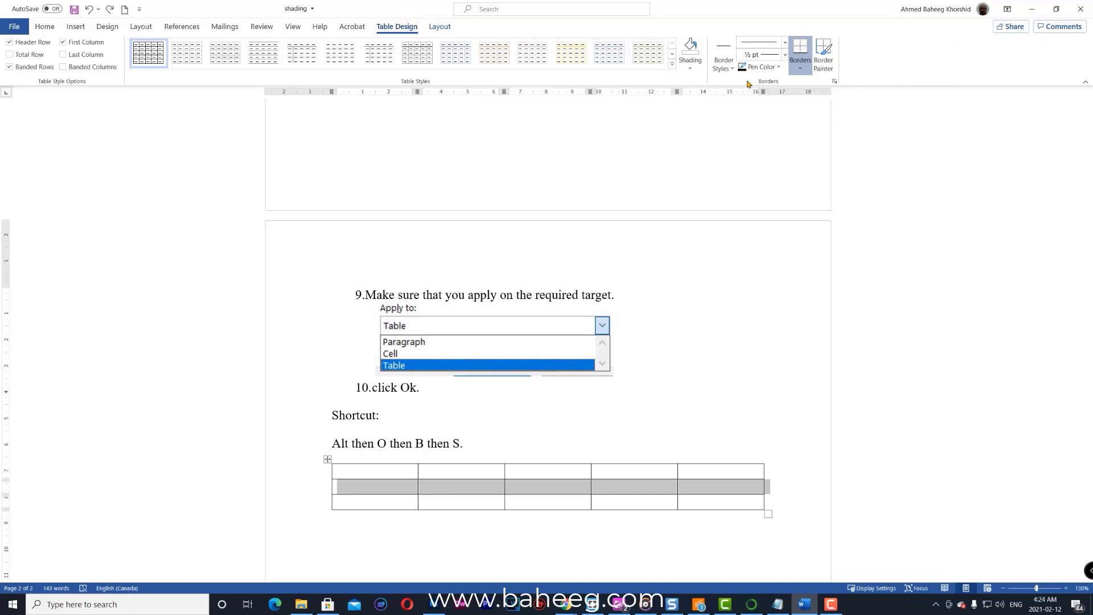
{"action": "left_click", "coordinate": [801, 68]}
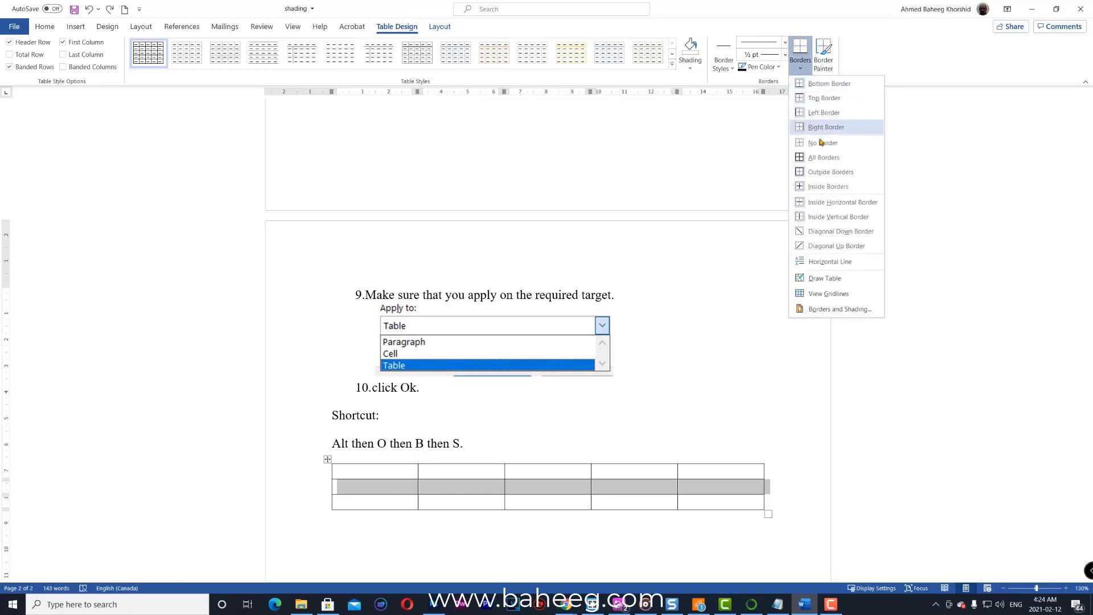
{"action": "left_click", "coordinate": [839, 309]}
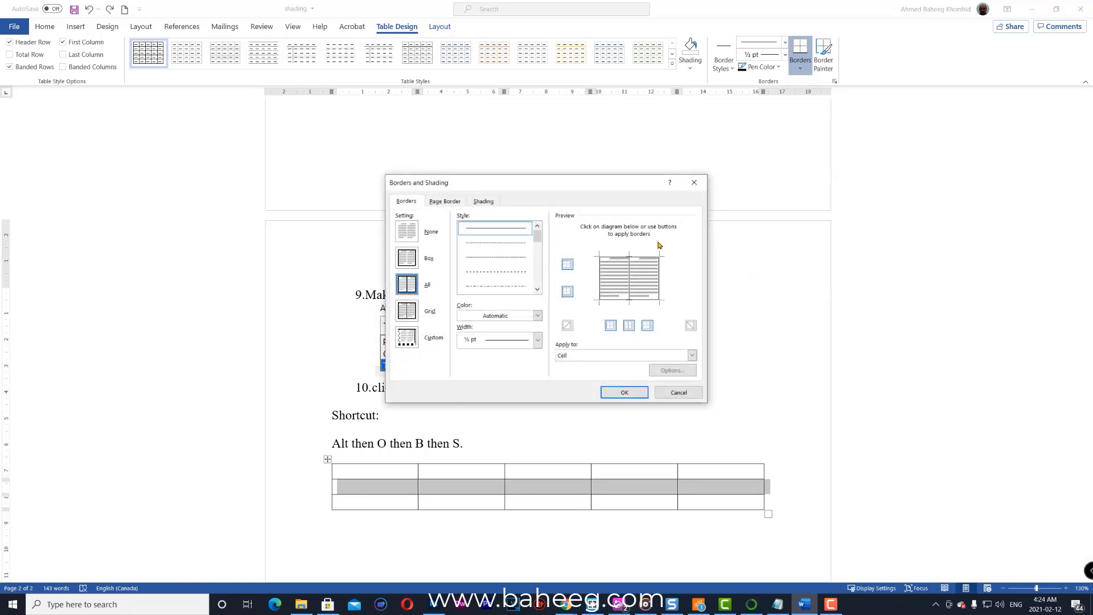
{"action": "left_click", "coordinate": [484, 202]}
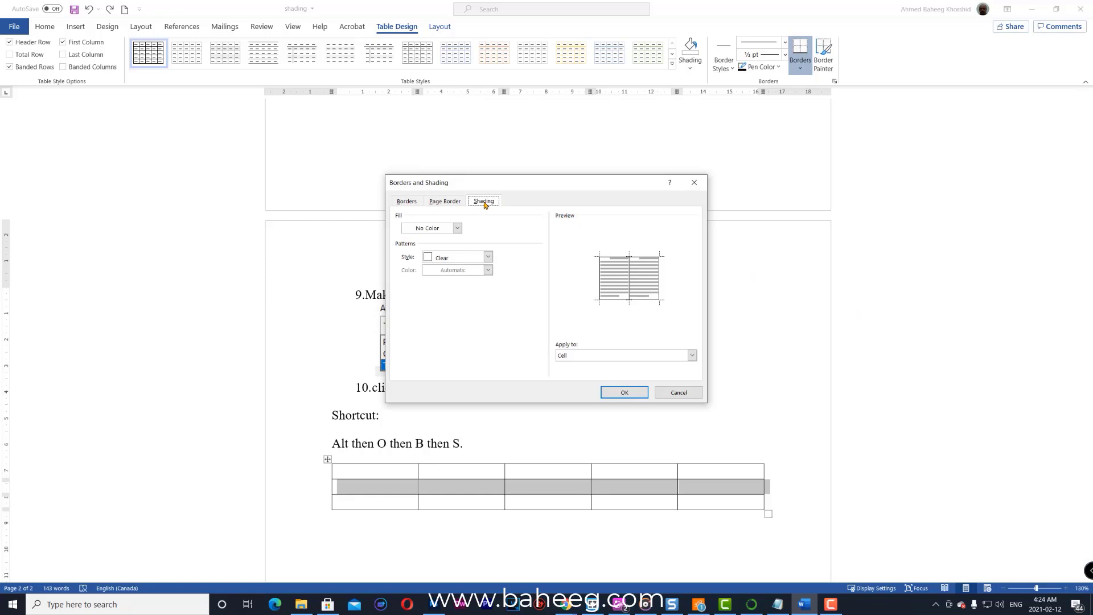
{"action": "left_click", "coordinate": [458, 230]}
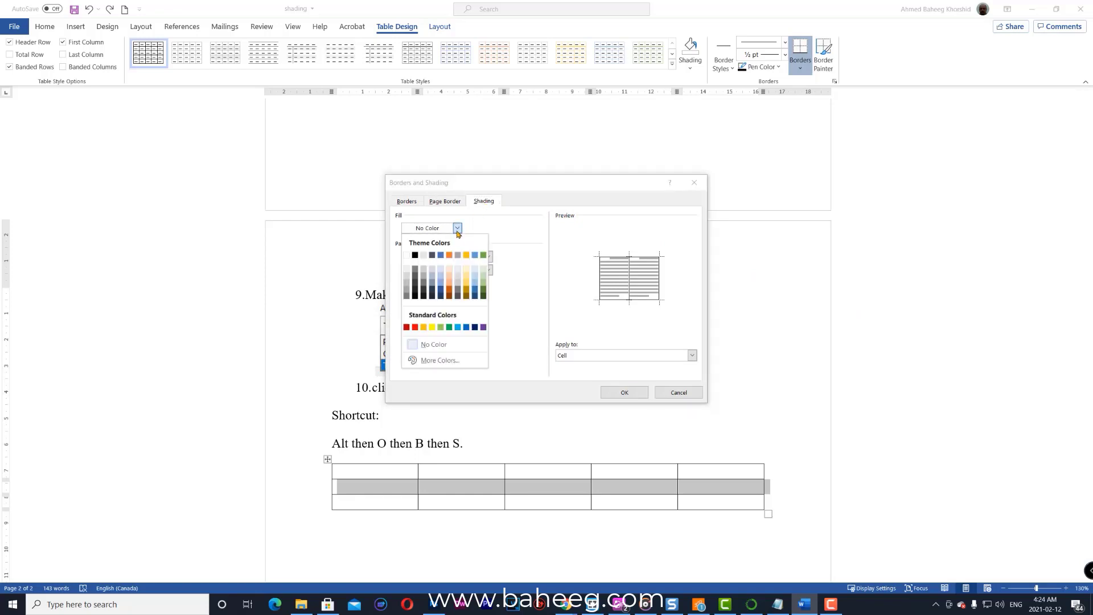
{"action": "left_click", "coordinate": [432, 328]}
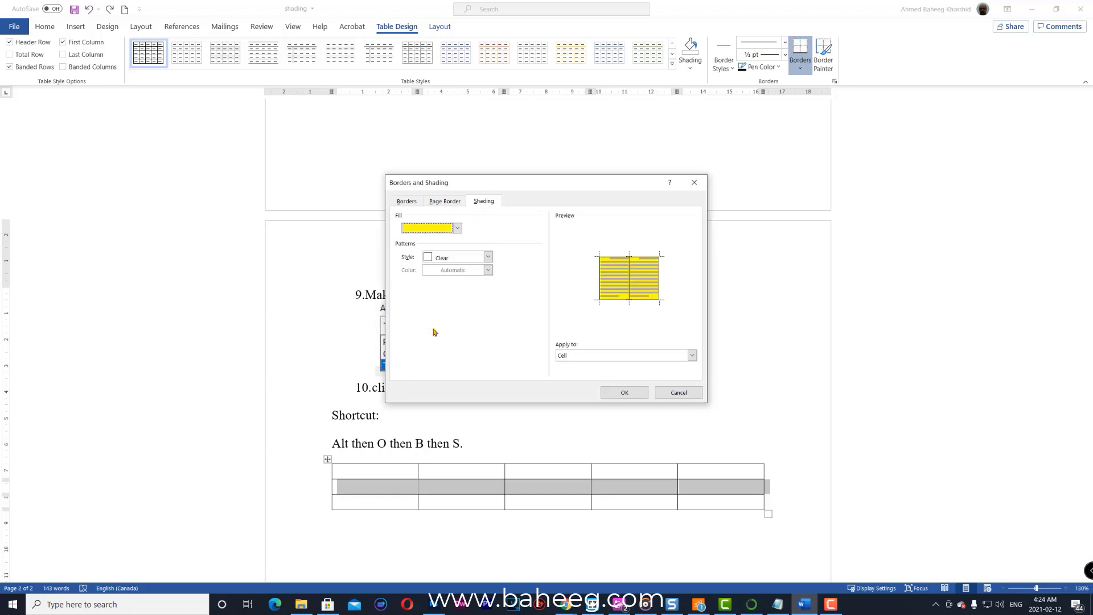
{"action": "left_click", "coordinate": [488, 258]}
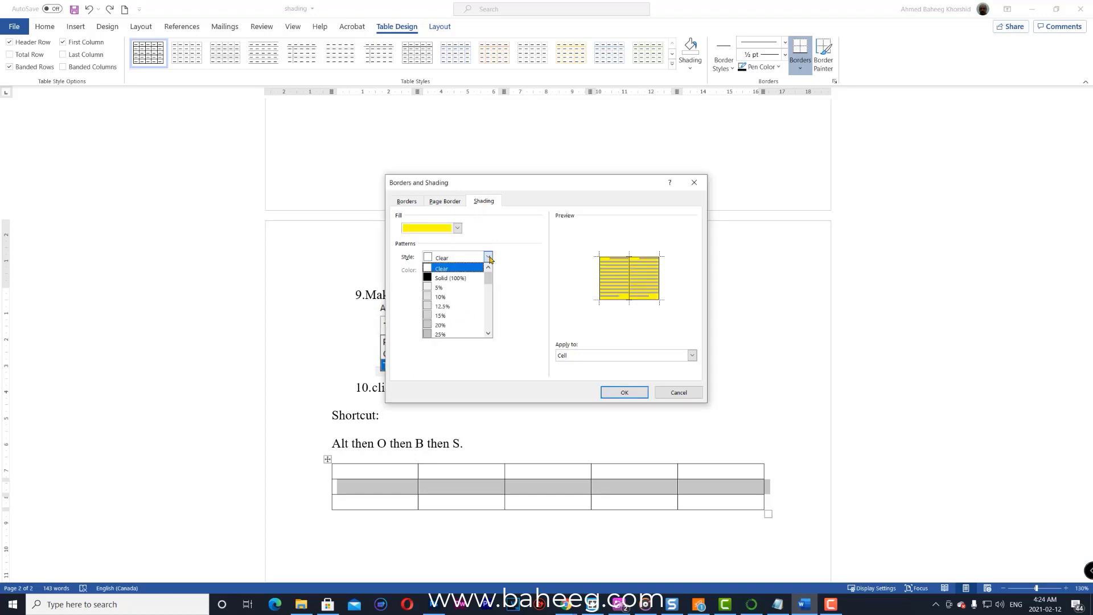
{"action": "left_click", "coordinate": [489, 258]}
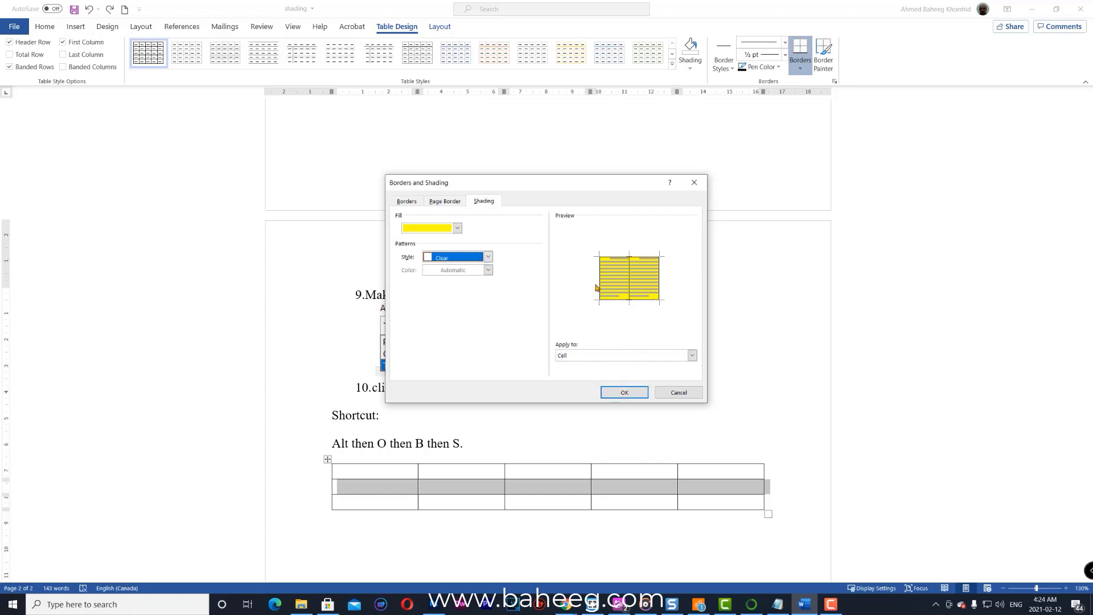
{"action": "left_click", "coordinate": [692, 357]}
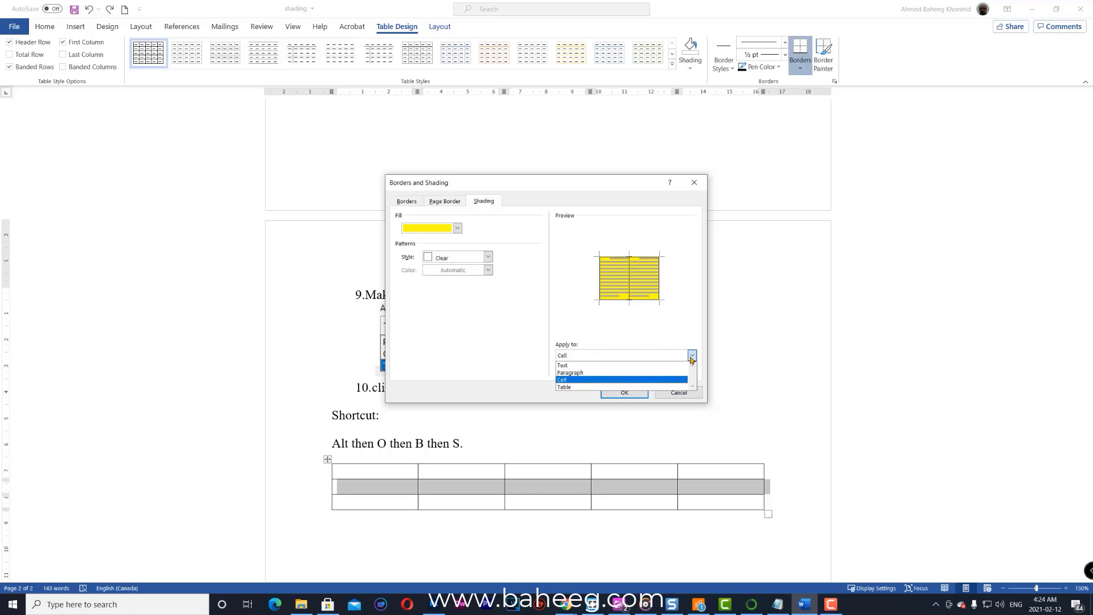
{"action": "left_click", "coordinate": [692, 356]}
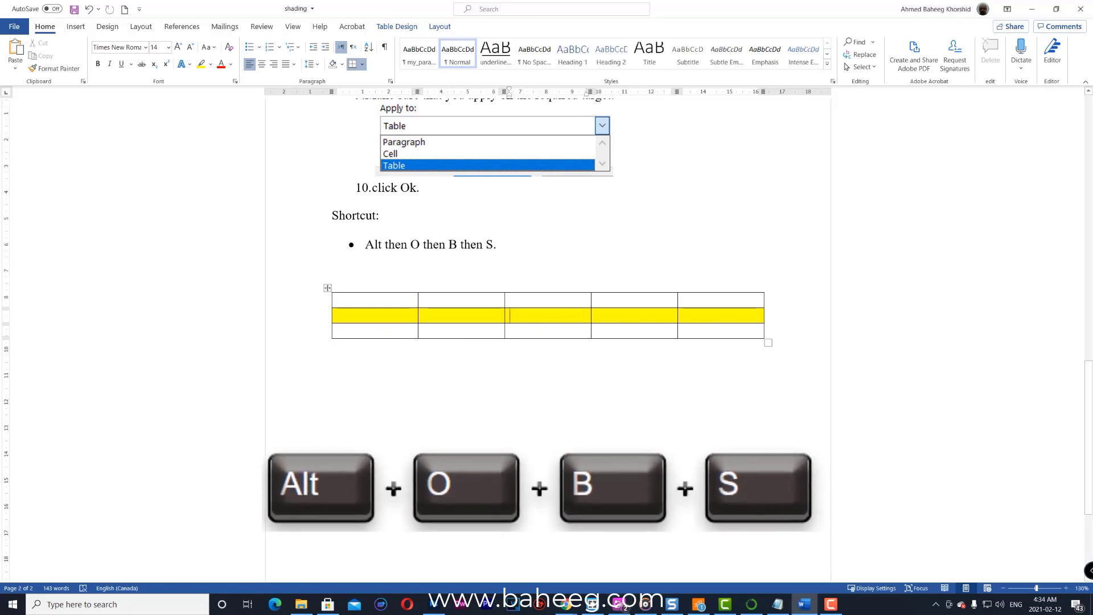
Open the Borders and Shading settings for the third cell of the yellow row
{"action": "key", "text": "alt"}
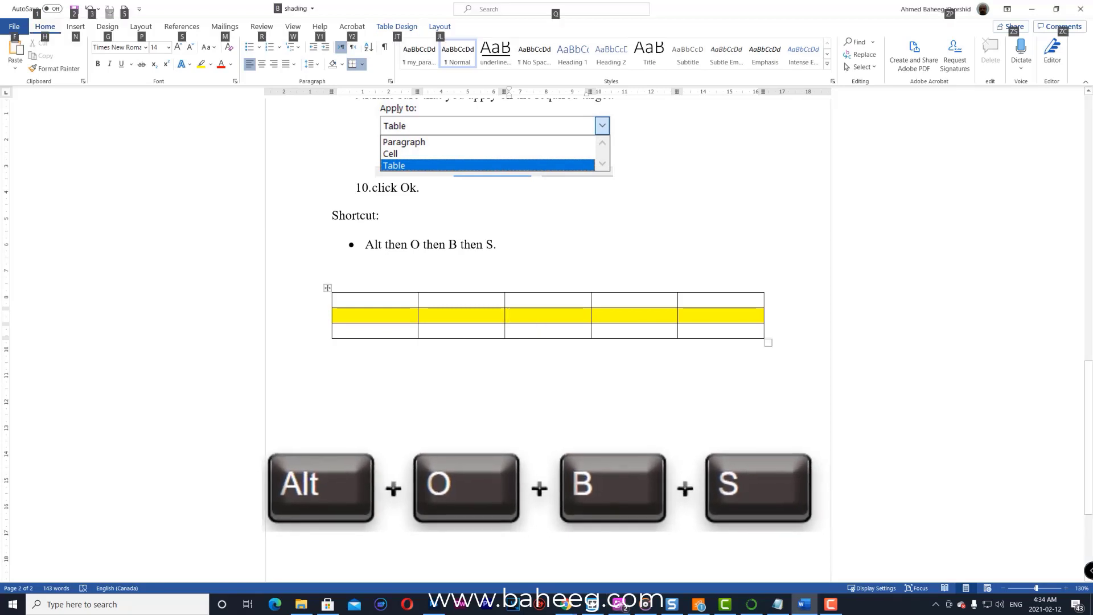
{"action": "key", "text": "o"}
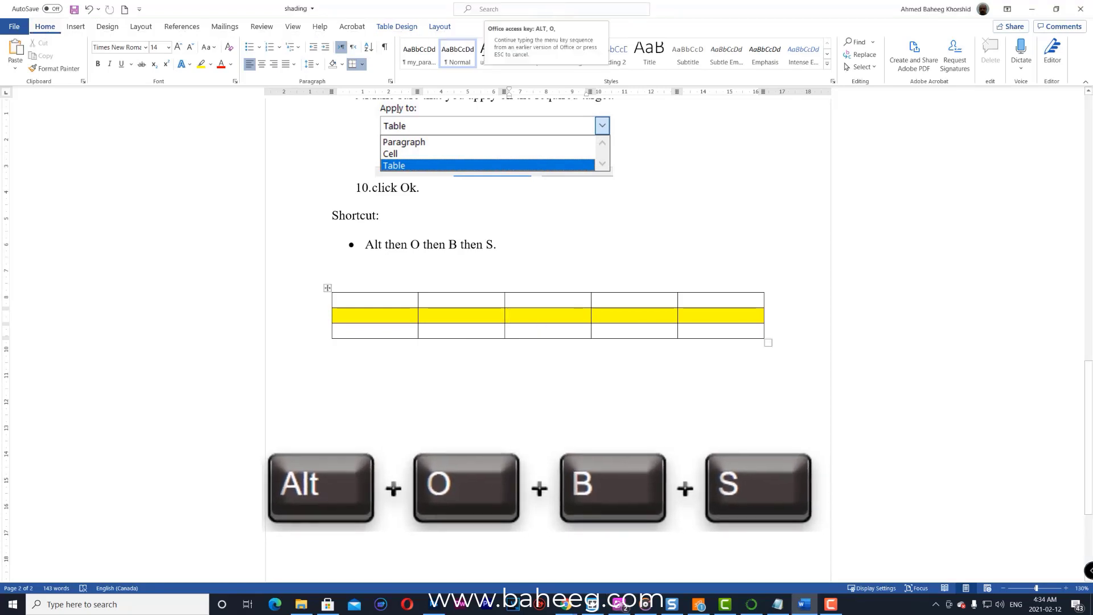
{"action": "key", "text": "b"}
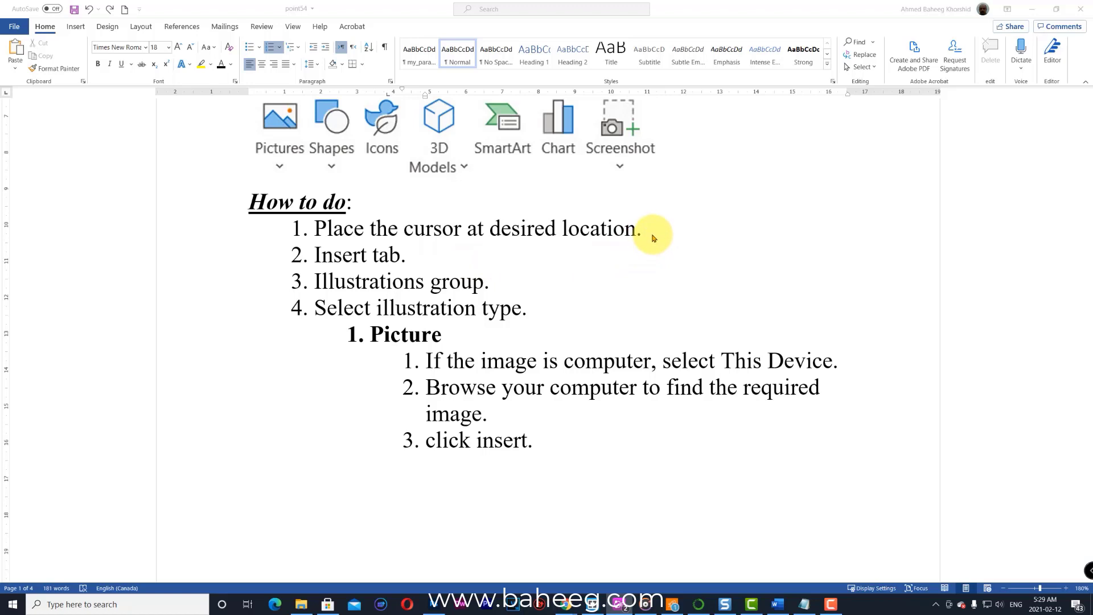
Insert the yellow-flower picture from this device below the last line of the Picture instructions
{"action": "double_click", "coordinate": [531, 522]}
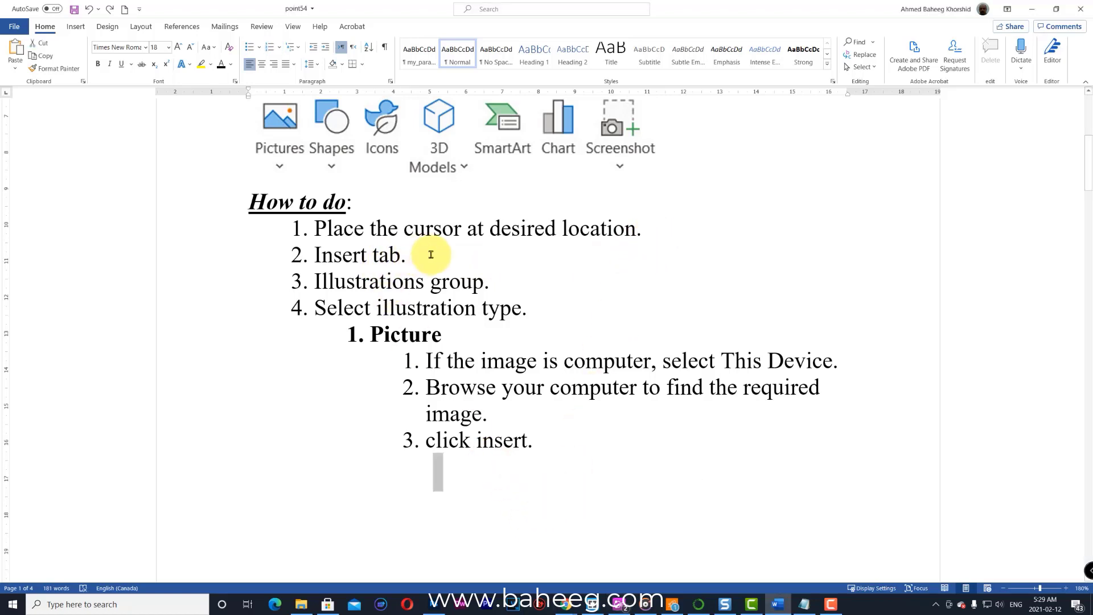
{"action": "left_click", "coordinate": [81, 30]}
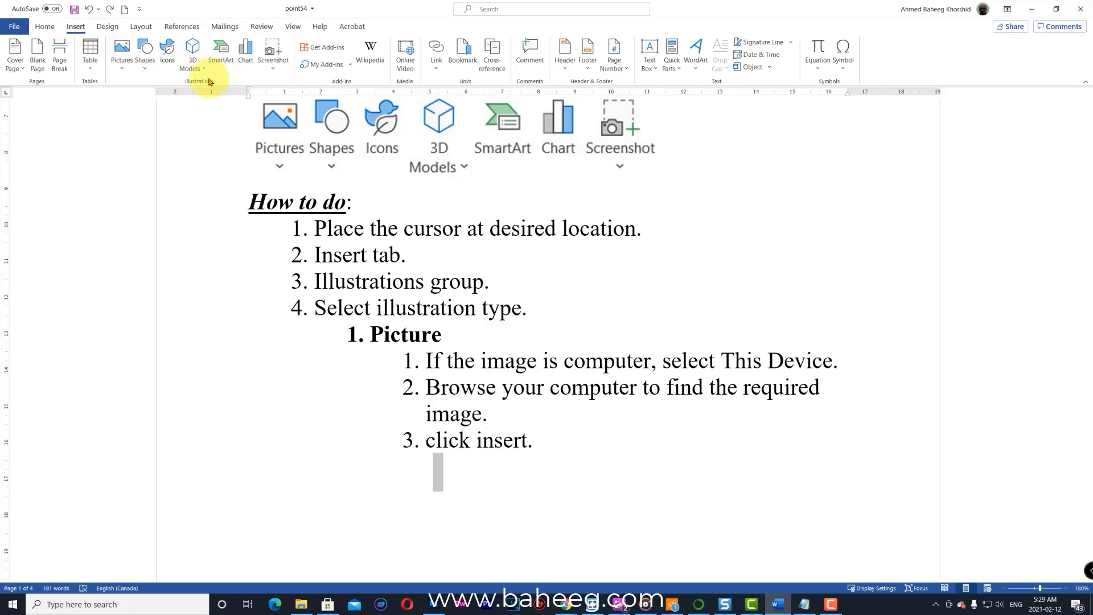
{"action": "left_click", "coordinate": [119, 78]}
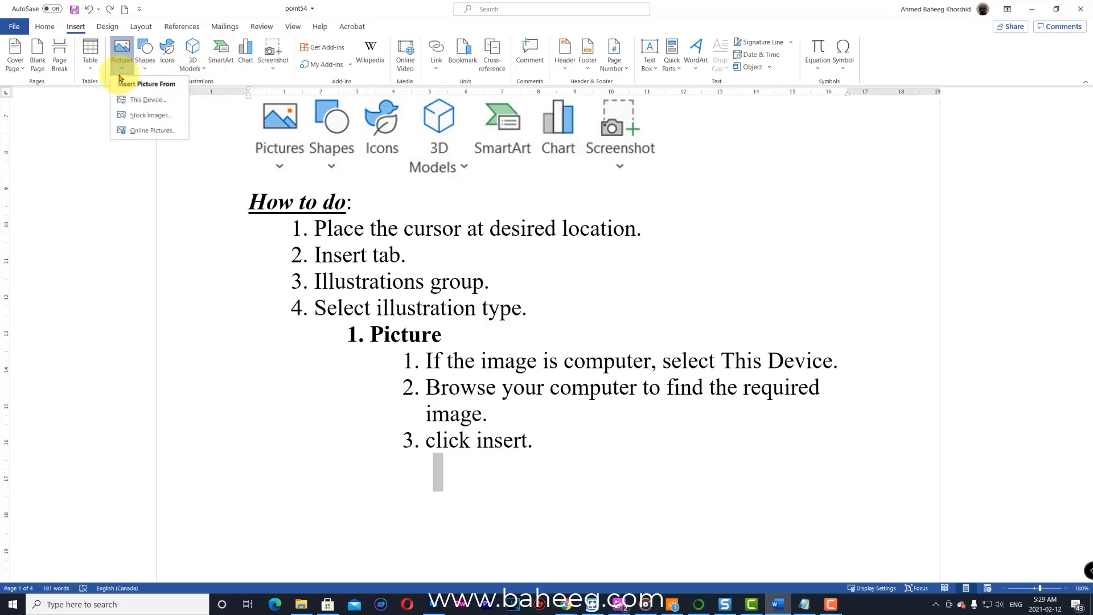
{"action": "left_click", "coordinate": [174, 100]}
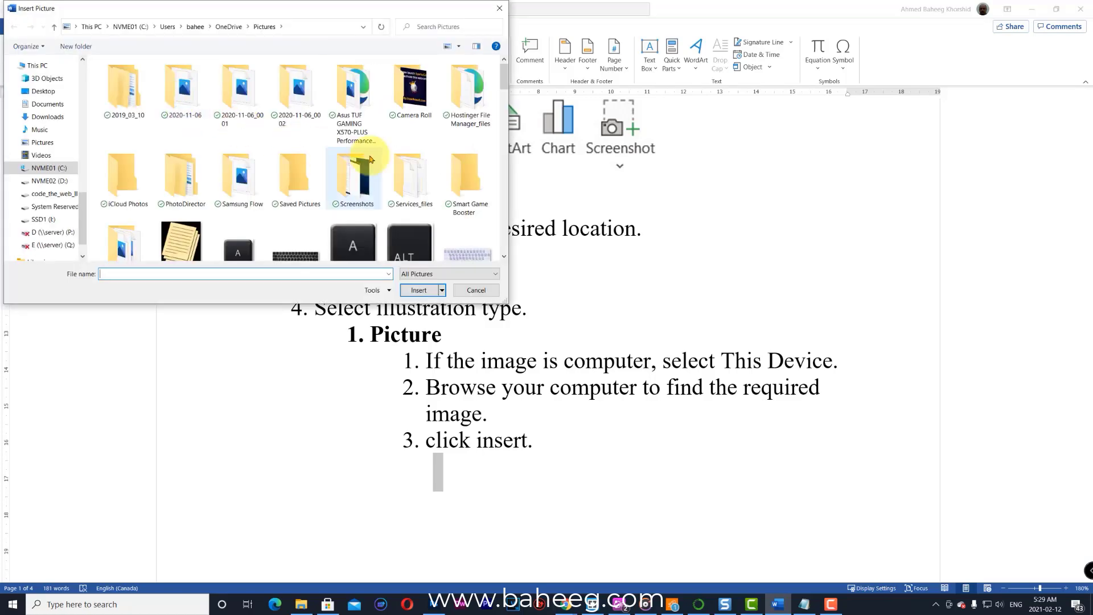
{"action": "scroll", "coordinate": [365, 166], "scroll_direction": "down", "scroll_amount": 10}
{"action": "scroll", "coordinate": [379, 169], "scroll_direction": "down", "scroll_amount": 5}
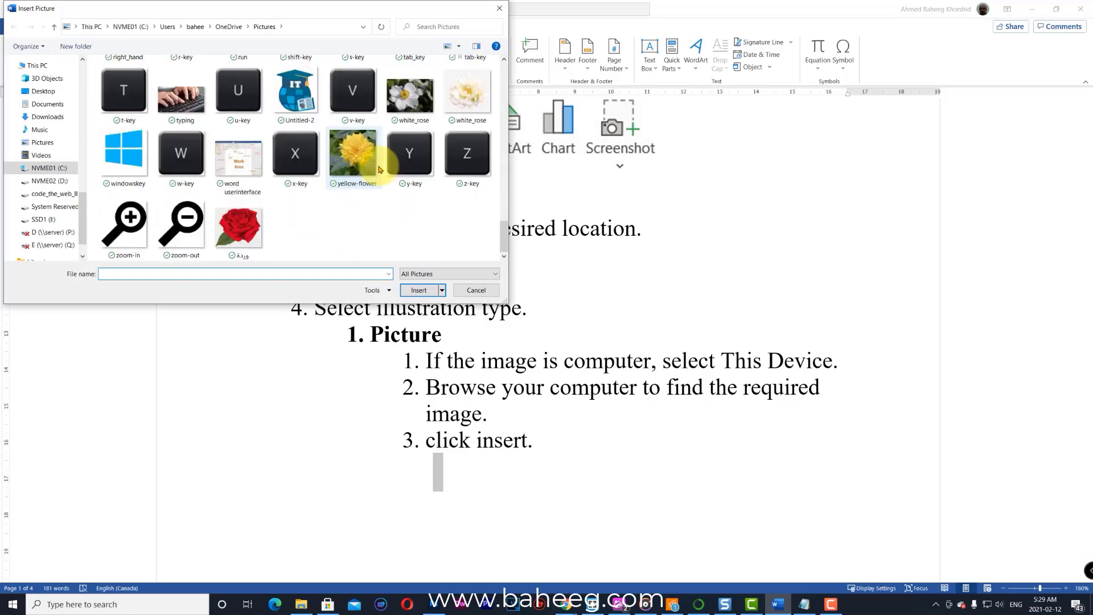
{"action": "left_click", "coordinate": [365, 162]}
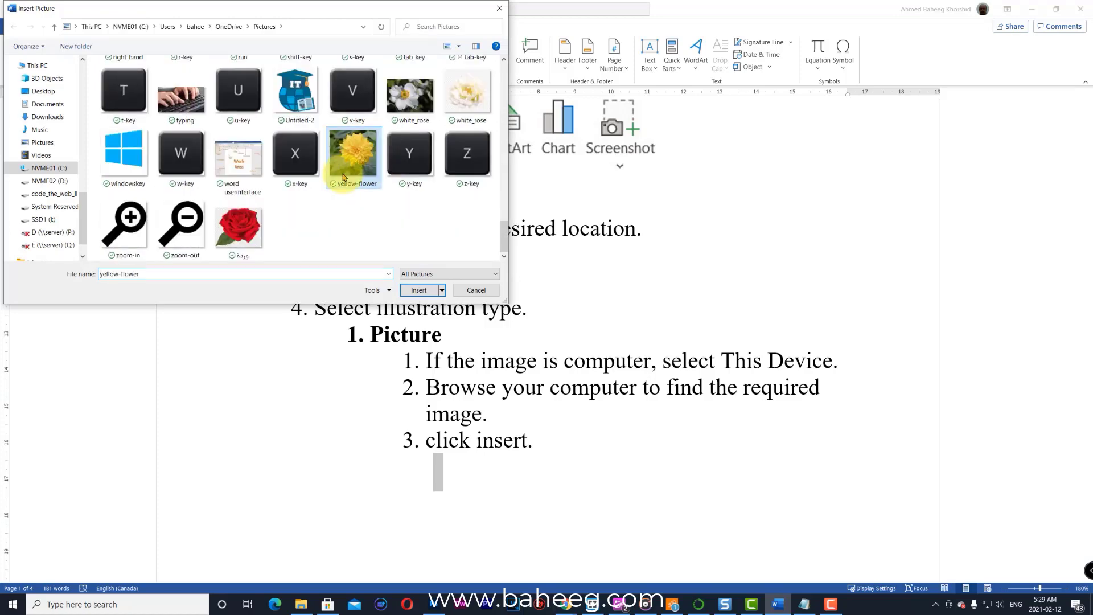
{"action": "left_click", "coordinate": [418, 291]}
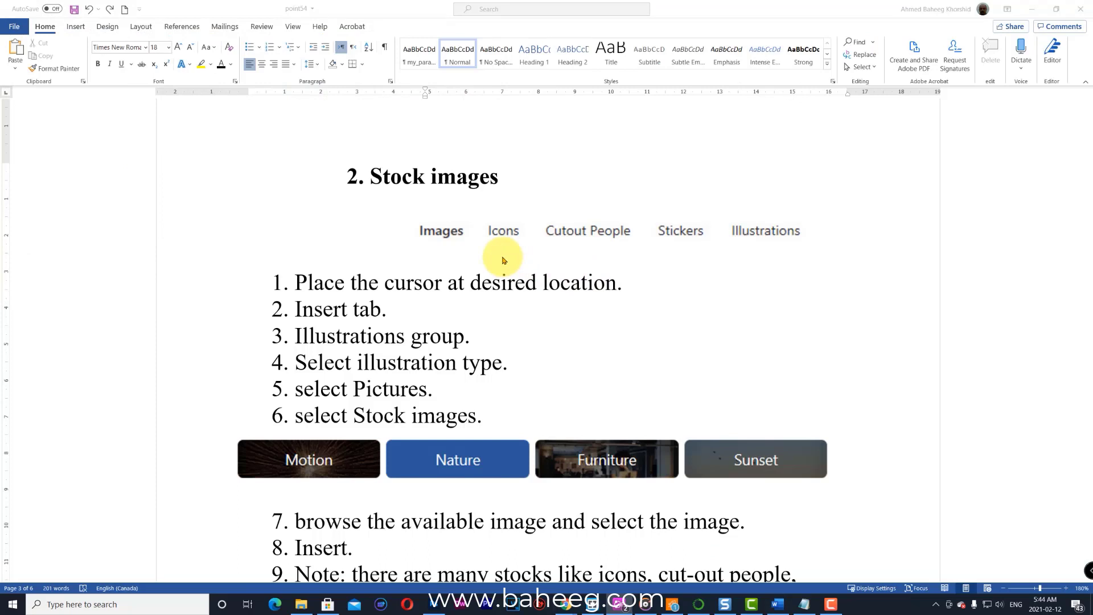
Insert the stock image of dark grapes on the vine from the Food category below the Stock images instructions
{"action": "scroll", "coordinate": [504, 261], "scroll_direction": "down", "scroll_amount": 3}
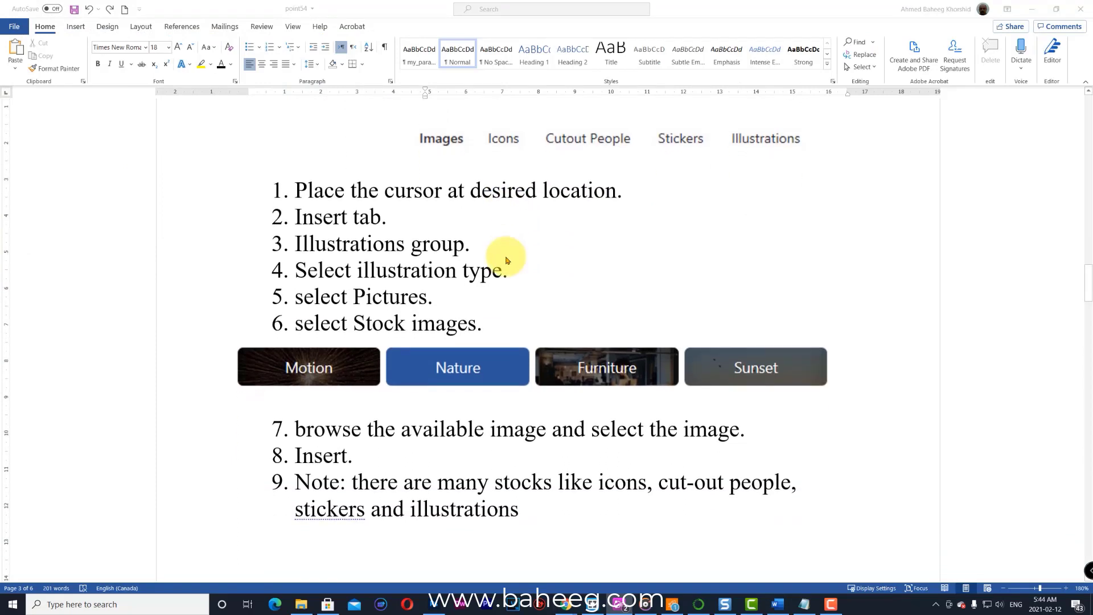
{"action": "scroll", "coordinate": [506, 260], "scroll_direction": "down", "scroll_amount": 2}
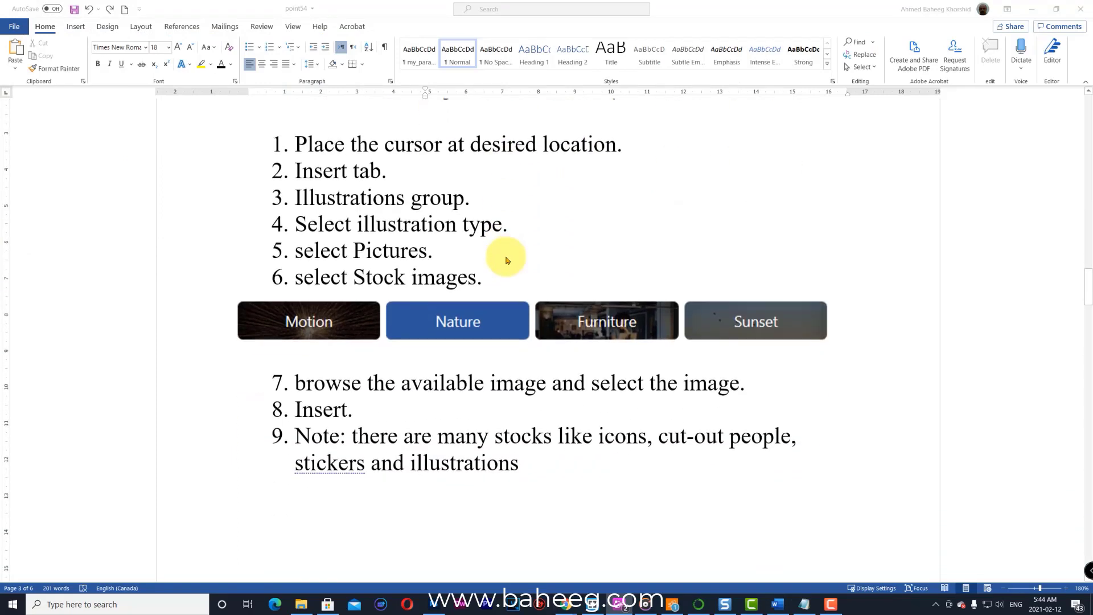
{"action": "double_click", "coordinate": [605, 540]}
{"action": "left_click", "coordinate": [606, 541]}
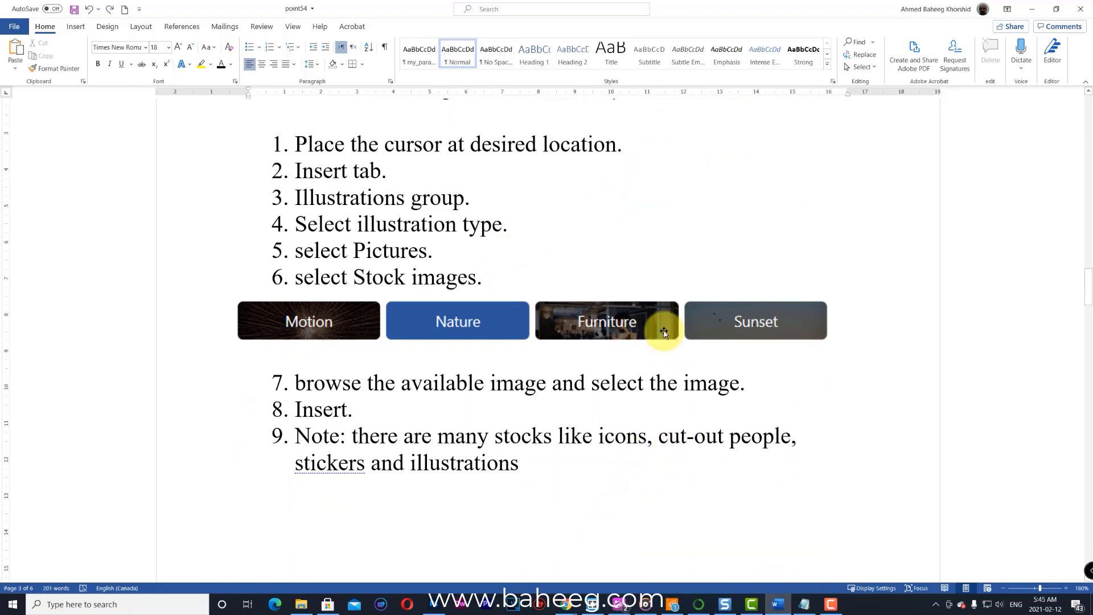
{"action": "left_click", "coordinate": [78, 27]}
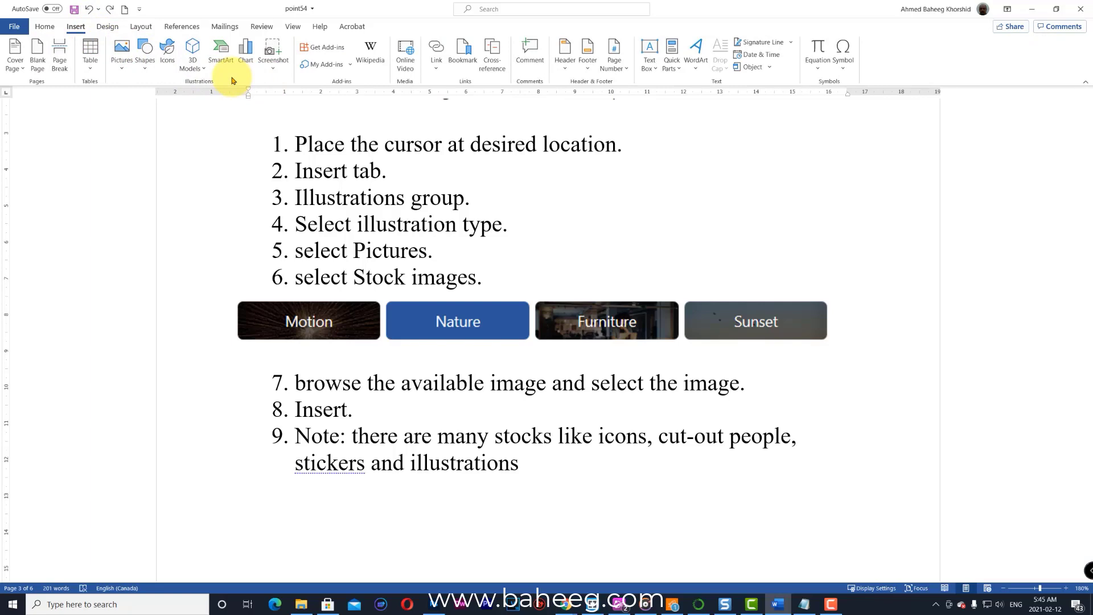
{"action": "left_click", "coordinate": [122, 76]}
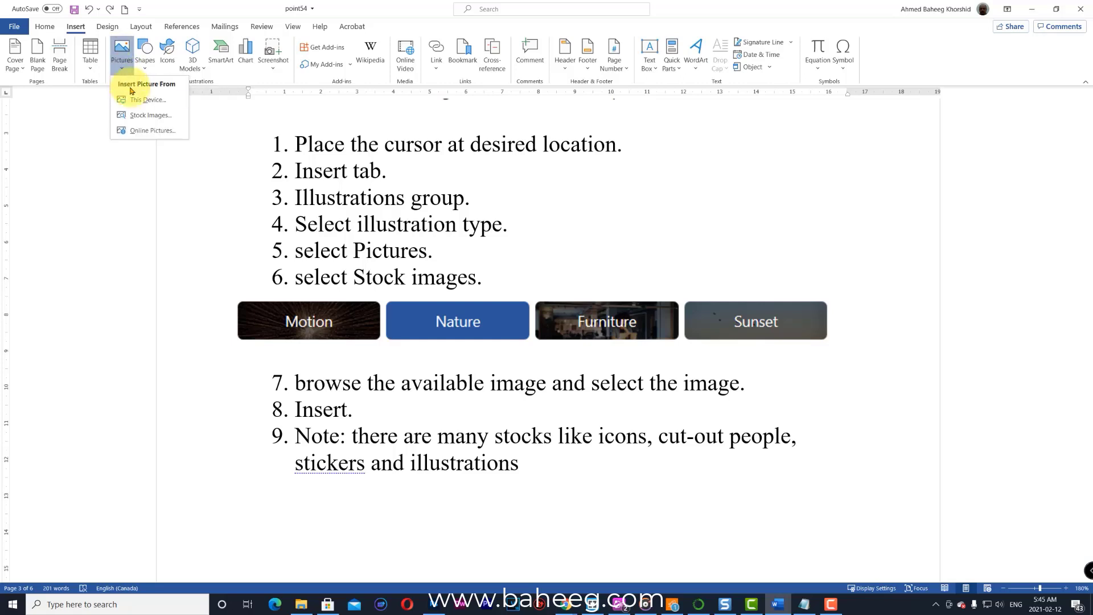
{"action": "left_click", "coordinate": [165, 119]}
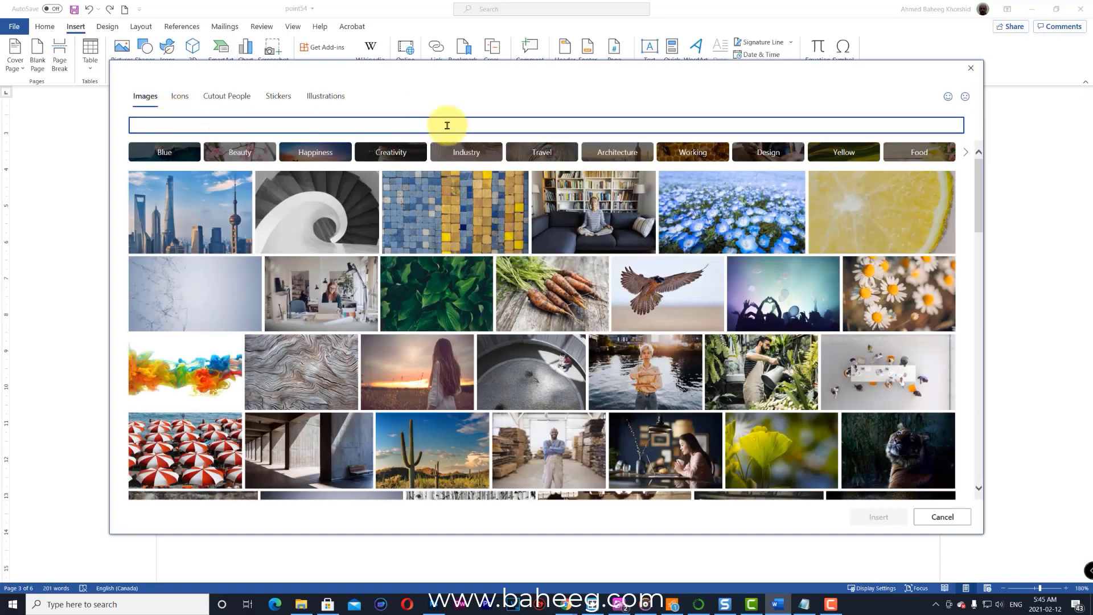
{"action": "left_click", "coordinate": [888, 156]}
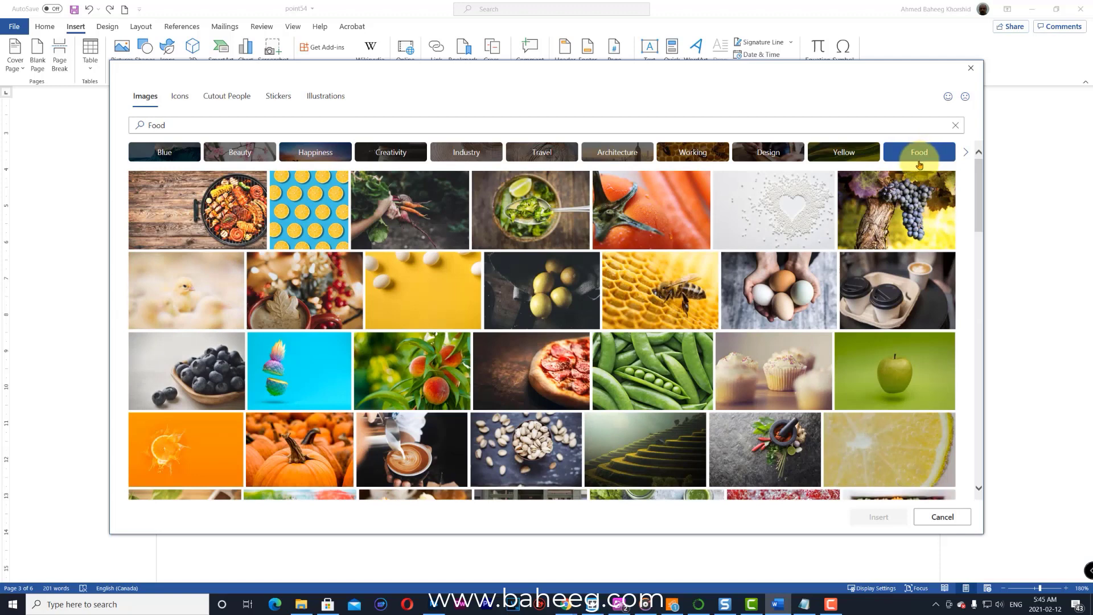
{"action": "left_click", "coordinate": [889, 214]}
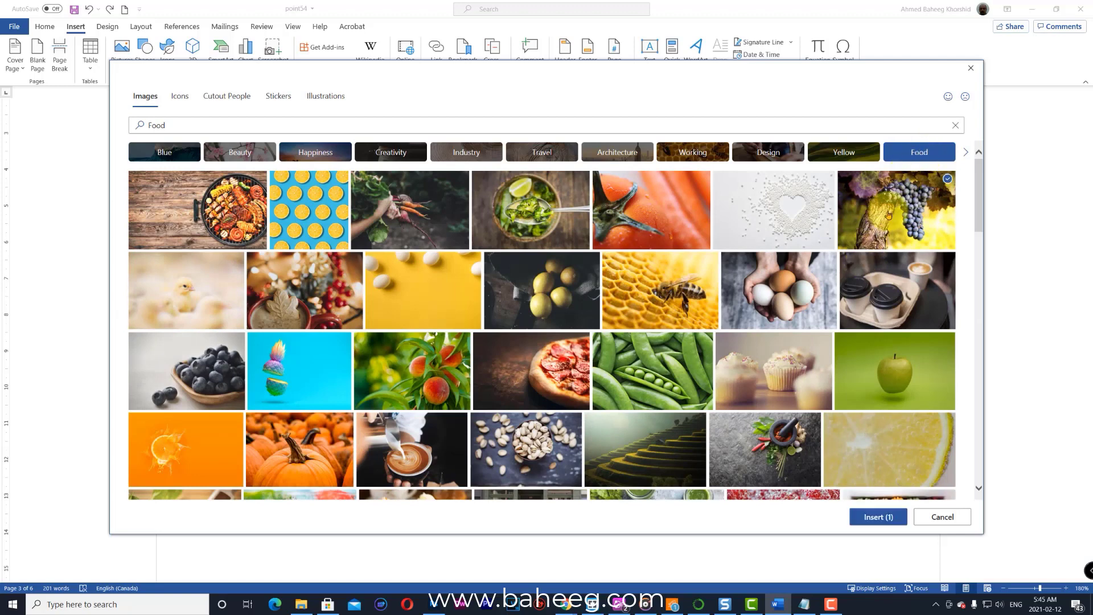
{"action": "left_click", "coordinate": [880, 518]}
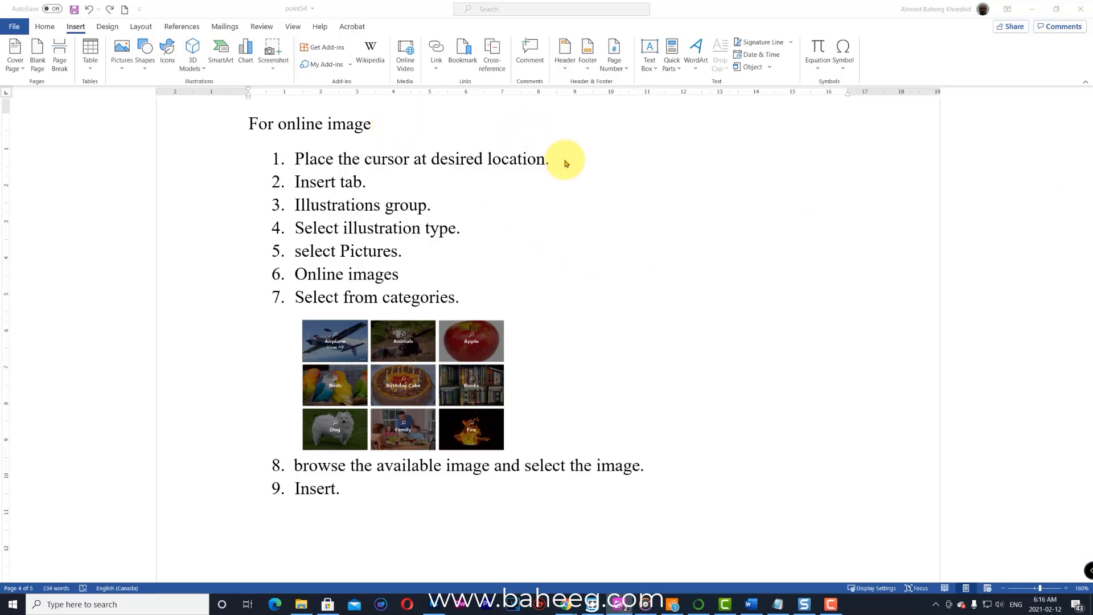
Insert an online picture of a single yellow-red apple on white from the Apple category below the online image instructions
{"action": "left_click", "coordinate": [366, 541]}
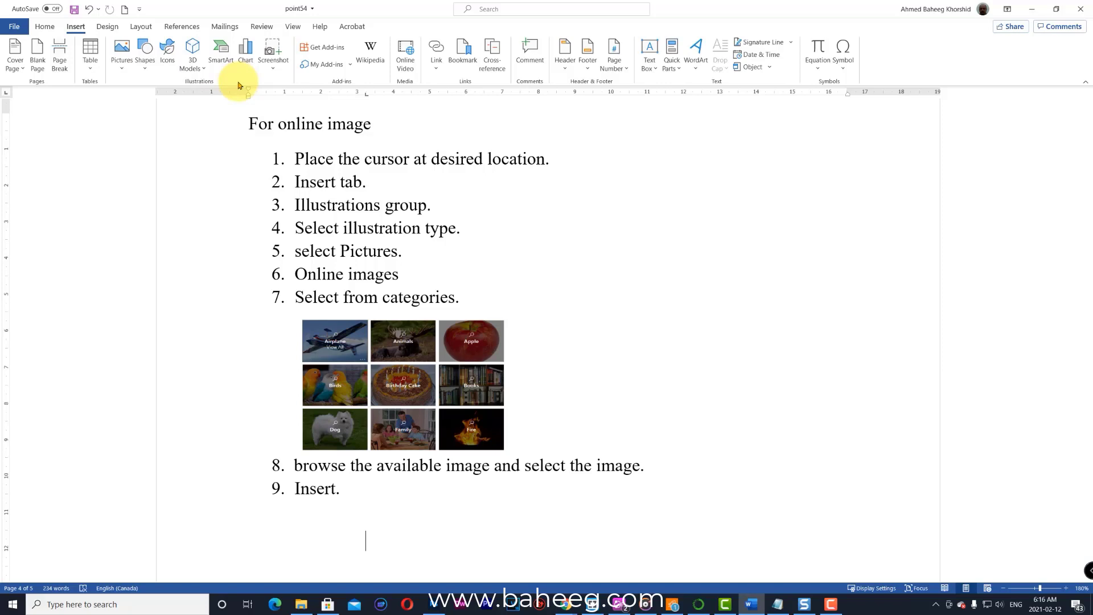
{"action": "left_click", "coordinate": [122, 76]}
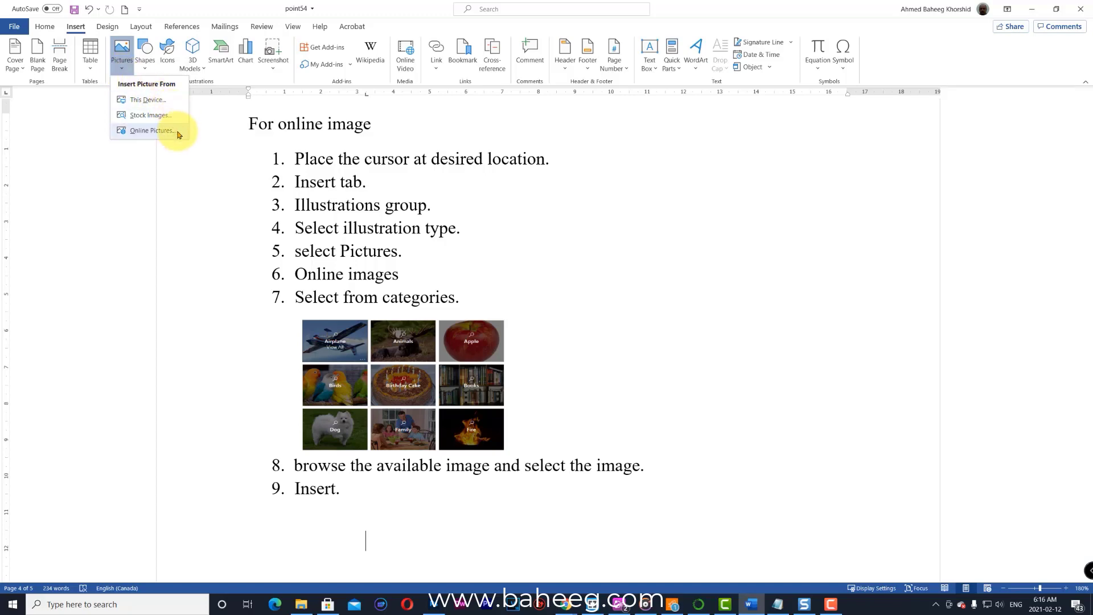
{"action": "left_click", "coordinate": [150, 131]}
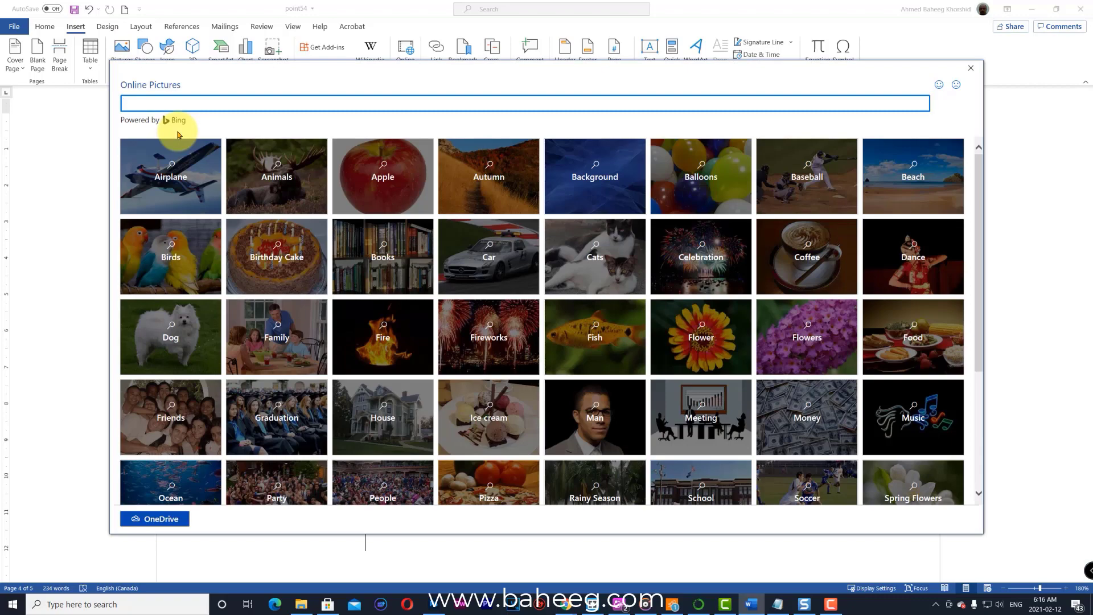
{"action": "left_click", "coordinate": [393, 176]}
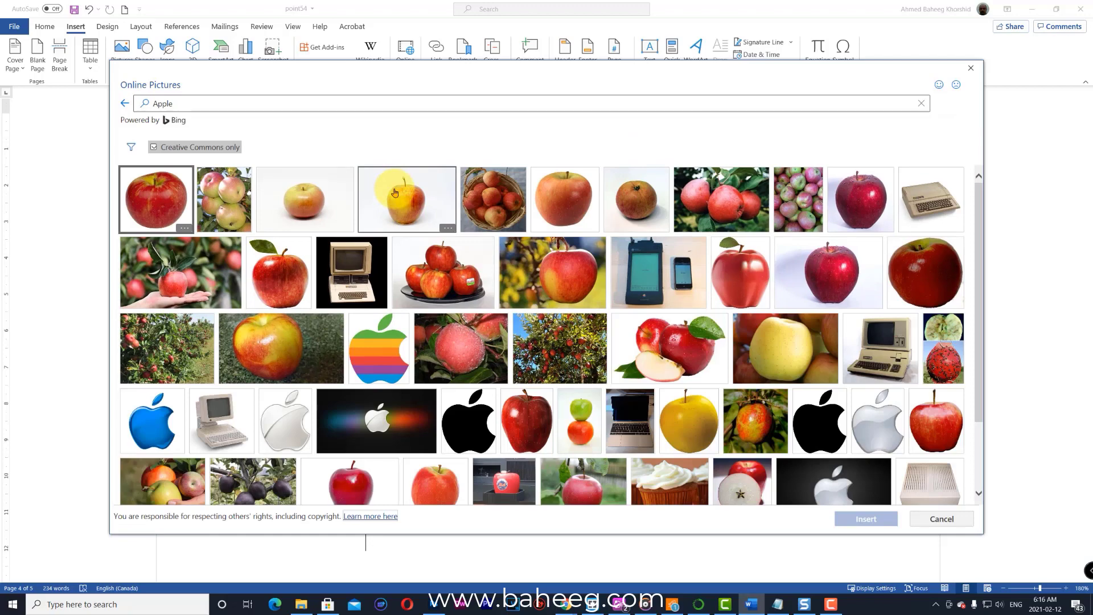
{"action": "left_click", "coordinate": [394, 192]}
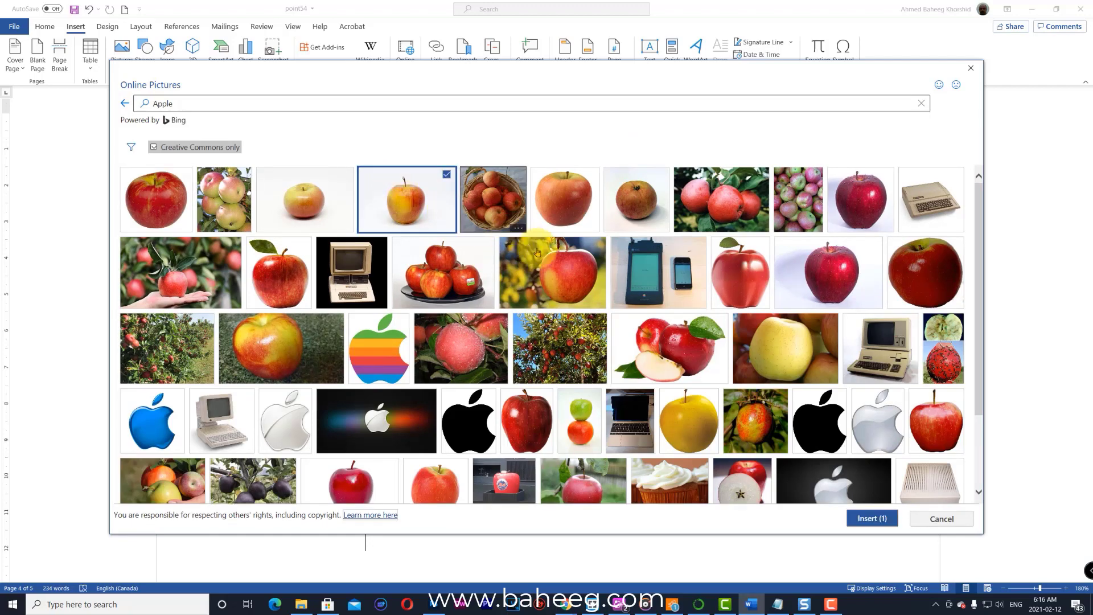
{"action": "left_click", "coordinate": [879, 524]}
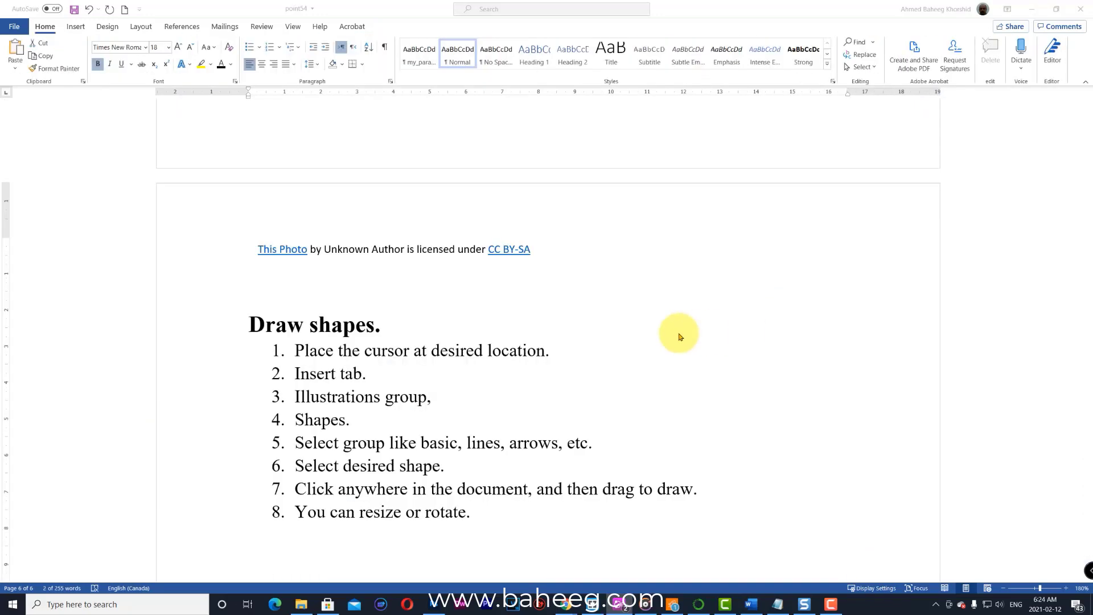
Draw a Smiley Face shape about 4.1 cm high and 4 cm wide below the Draw shapes instructions
{"action": "scroll", "coordinate": [679, 337], "scroll_direction": "down", "scroll_amount": 3}
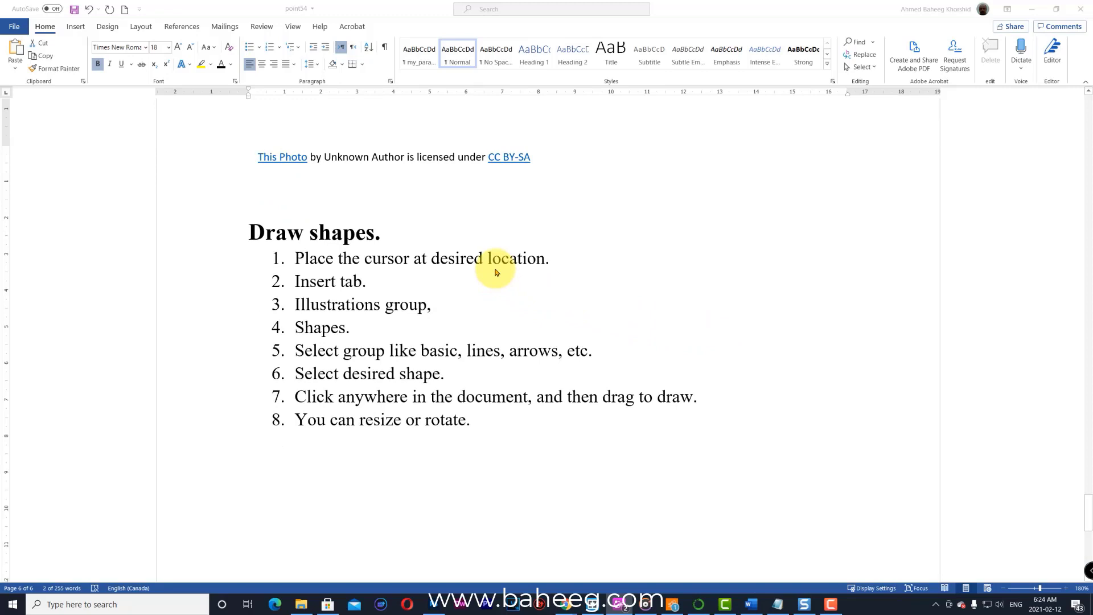
{"action": "left_click", "coordinate": [480, 491]}
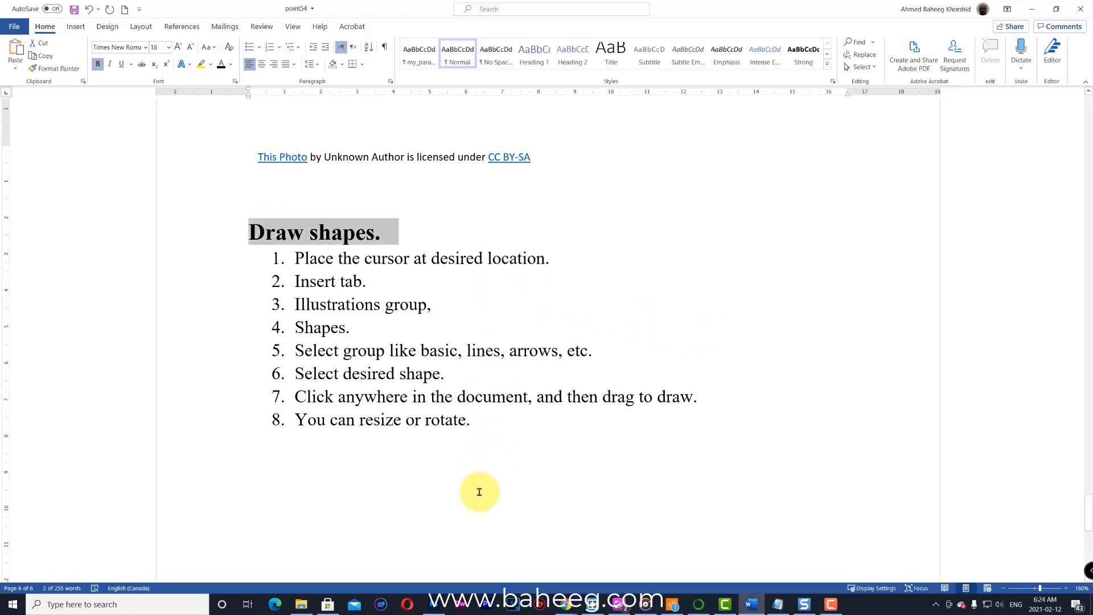
{"action": "left_click", "coordinate": [479, 491]}
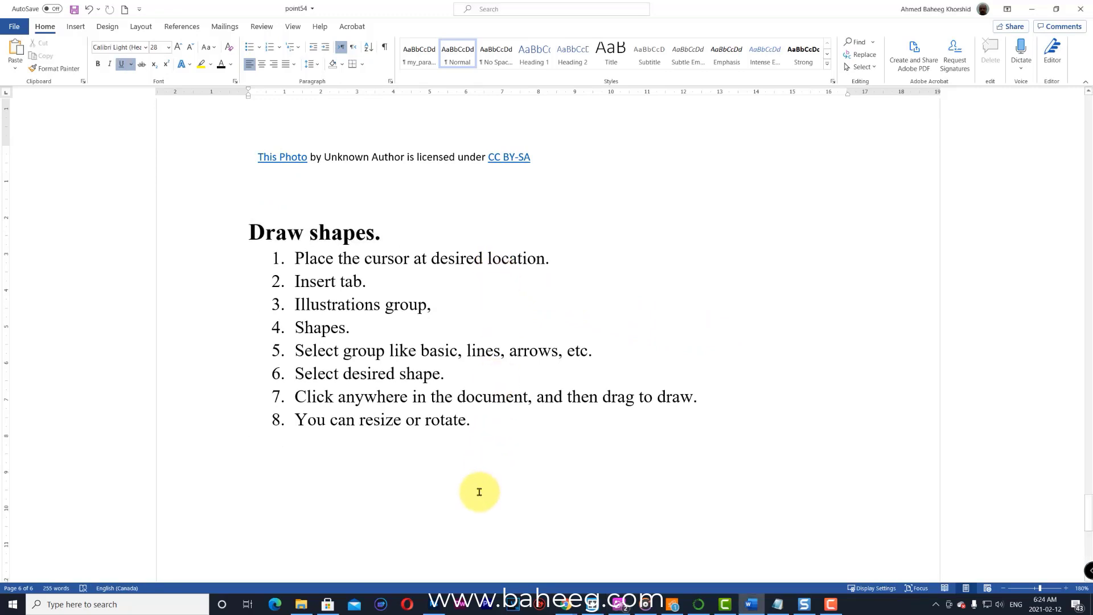
{"action": "left_click", "coordinate": [70, 27]}
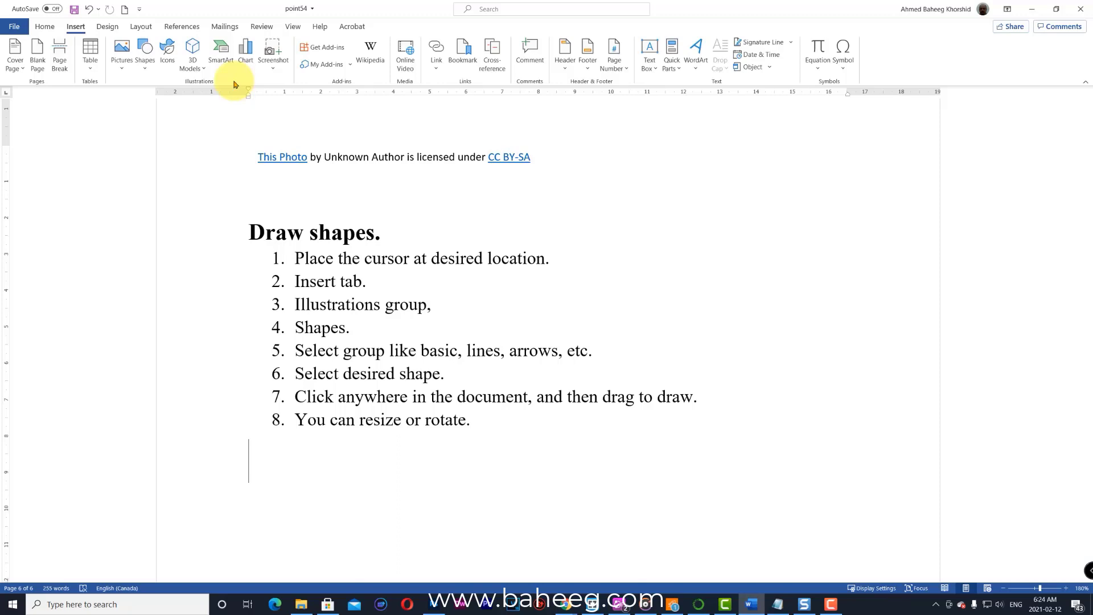
{"action": "left_click", "coordinate": [147, 69]}
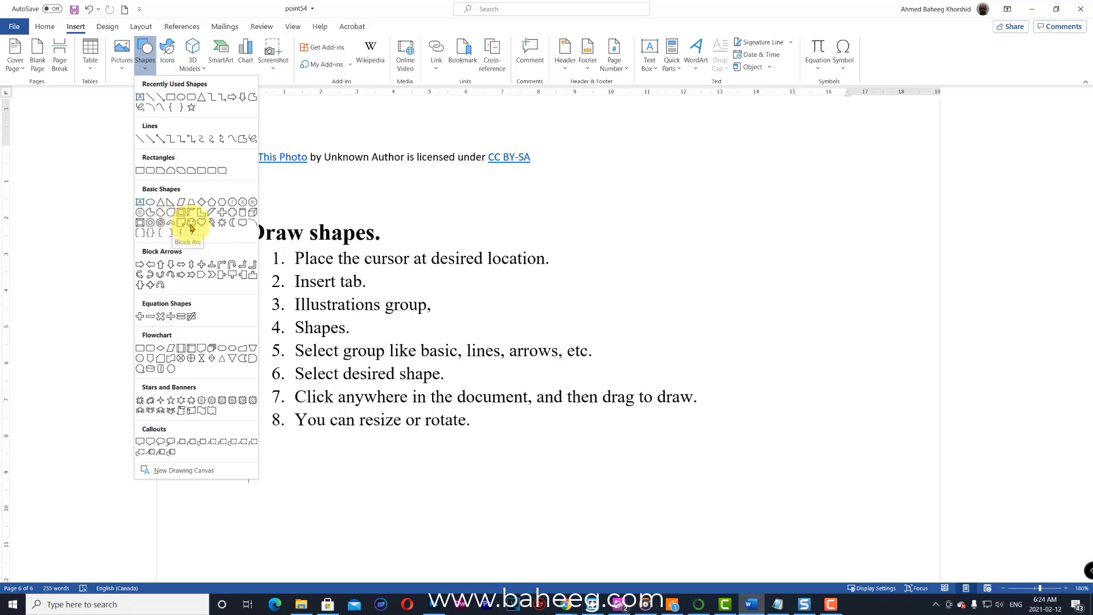
{"action": "left_click", "coordinate": [191, 223]}
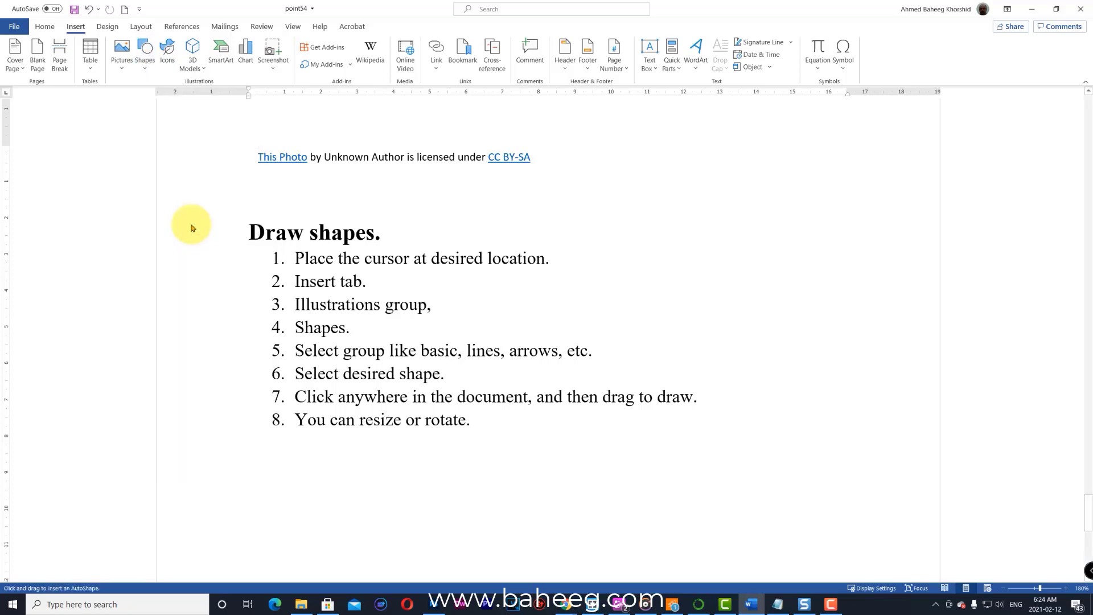
{"action": "scroll", "coordinate": [398, 361], "scroll_direction": "down", "scroll_amount": 2}
{"action": "scroll", "coordinate": [403, 362], "scroll_direction": "down", "scroll_amount": 1}
{"action": "left_click_drag", "start_coordinate": [349, 310], "coordinate": [491, 461]}
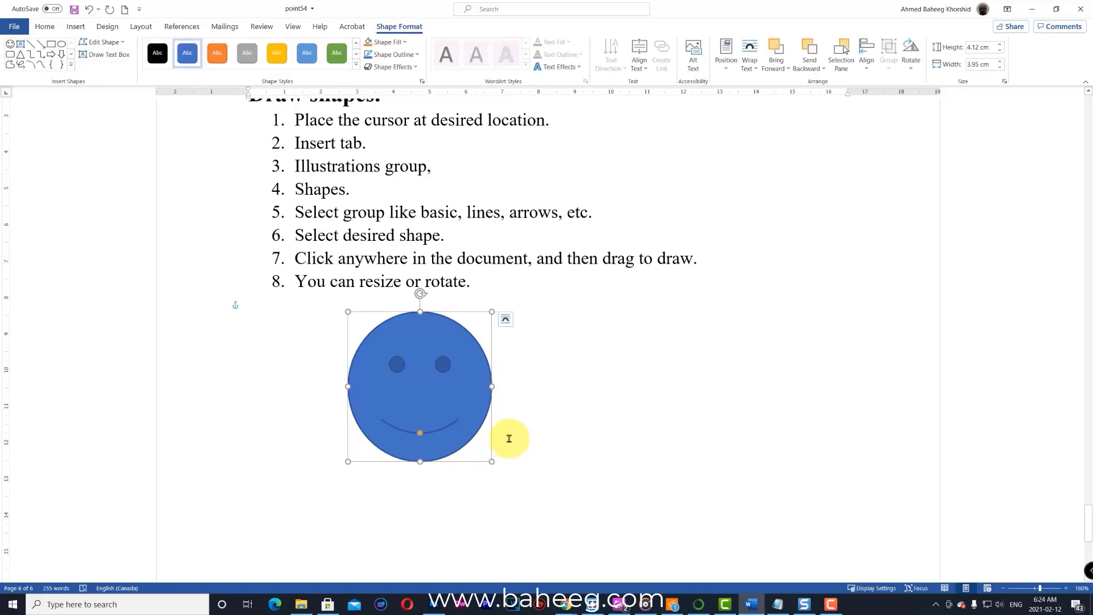
Widen the smiley face to about 5 cm and rotate it clockwise
{"action": "left_click_drag", "start_coordinate": [492, 386], "coordinate": [530, 386]}
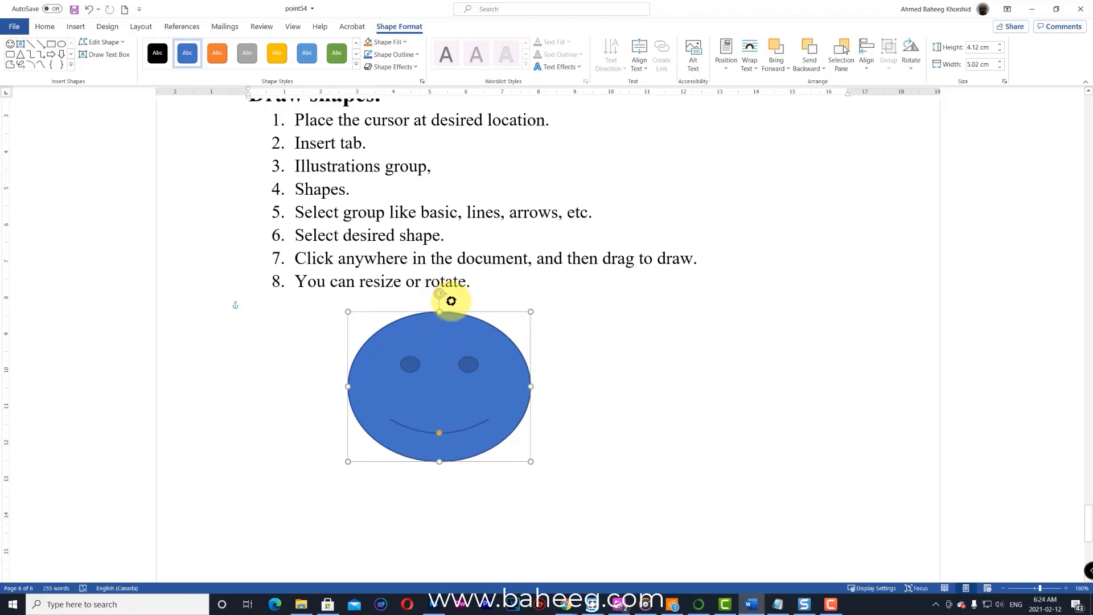
{"action": "left_click_drag", "start_coordinate": [440, 294], "coordinate": [477, 325]}
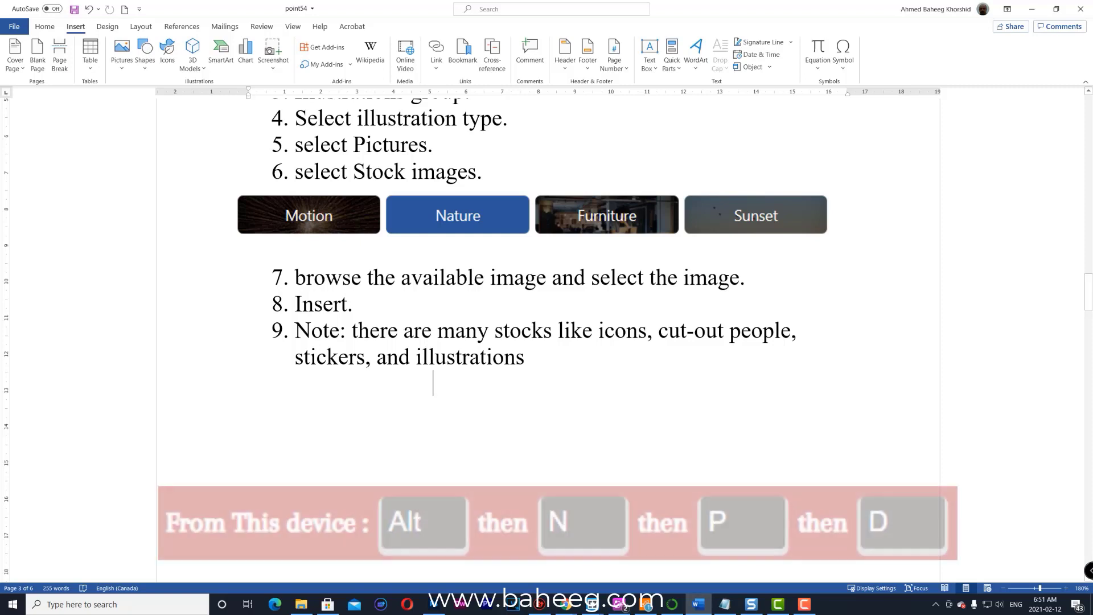
Open the Insert Picture dialog for pictures from this device and dismiss it without inserting anything
{"action": "key", "text": "alt"}
{"action": "key", "text": "n"}
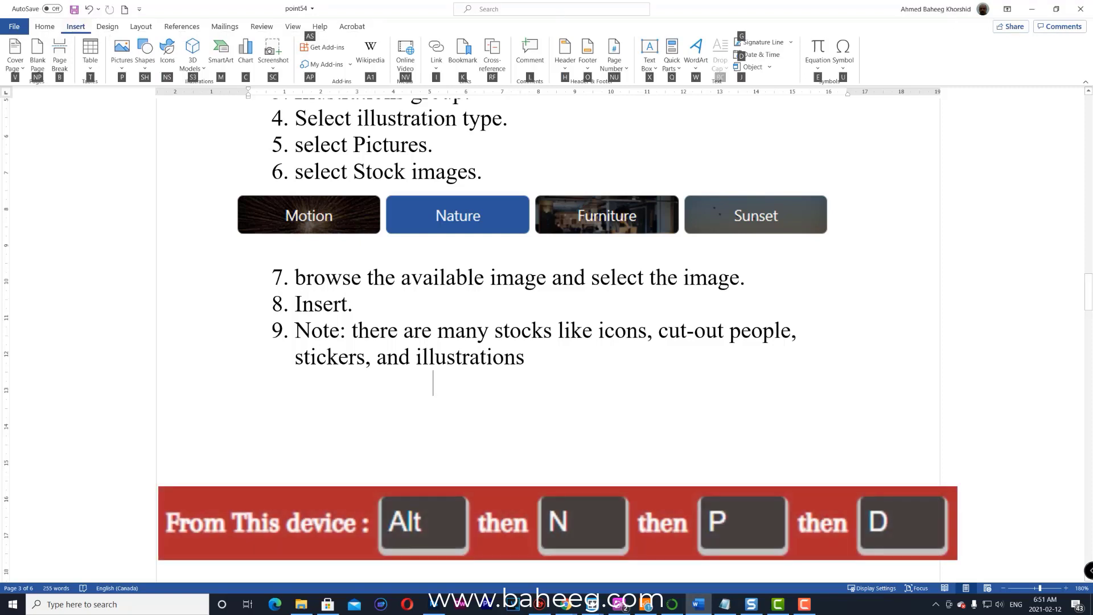
{"action": "key", "text": "p"}
{"action": "key", "text": "d"}
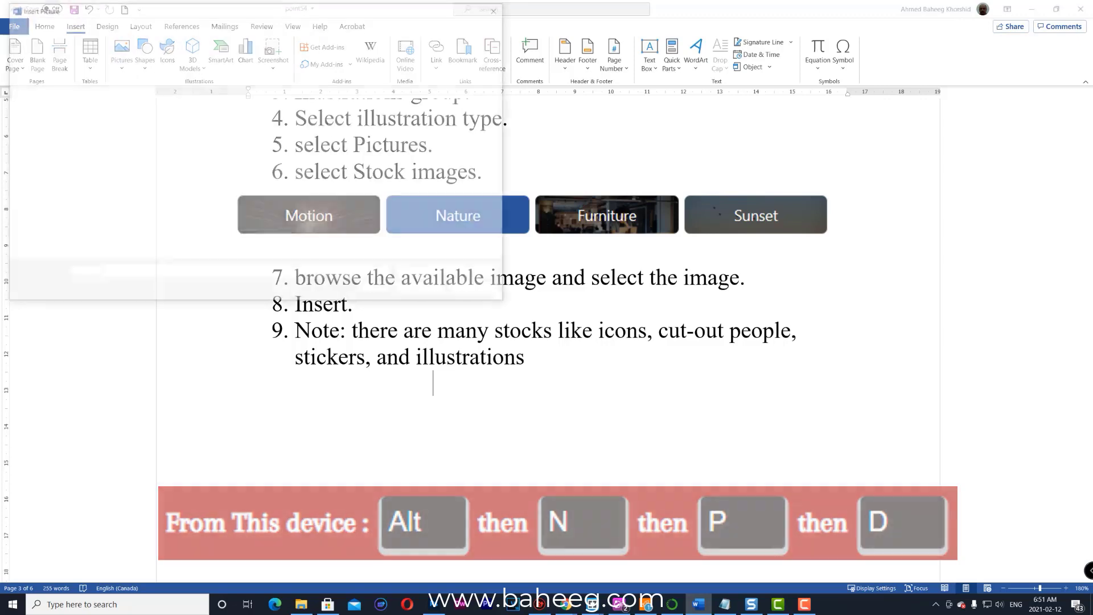
{"action": "key", "text": "Escape"}
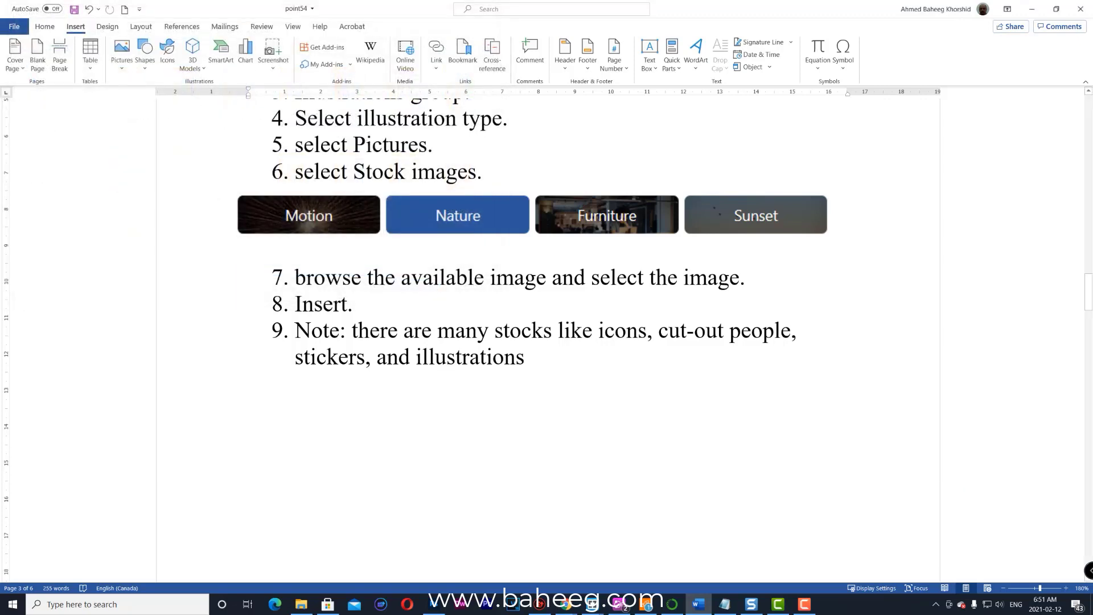
Open the stock images library for inserting pictures and dismiss it without inserting anything
{"action": "key", "text": "alt"}
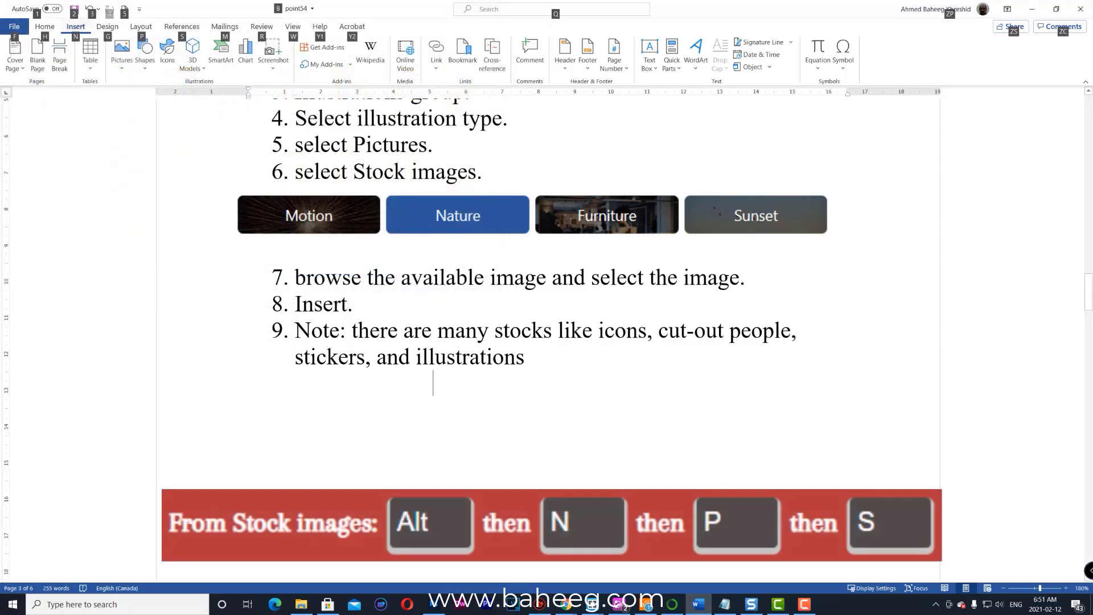
{"action": "key", "text": "n"}
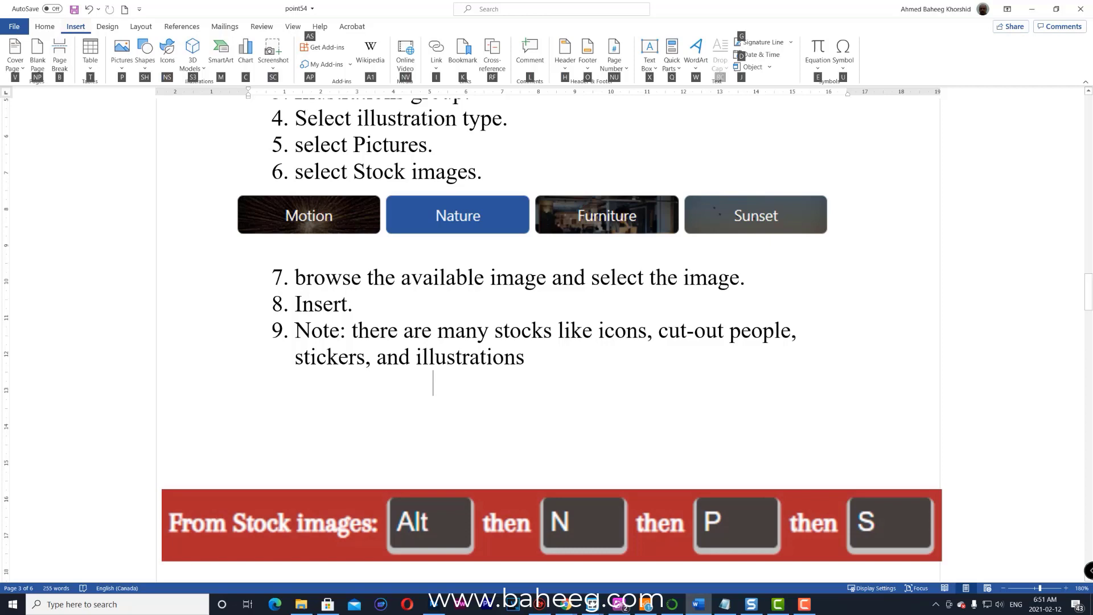
{"action": "key", "text": "p"}
{"action": "key", "text": "s"}
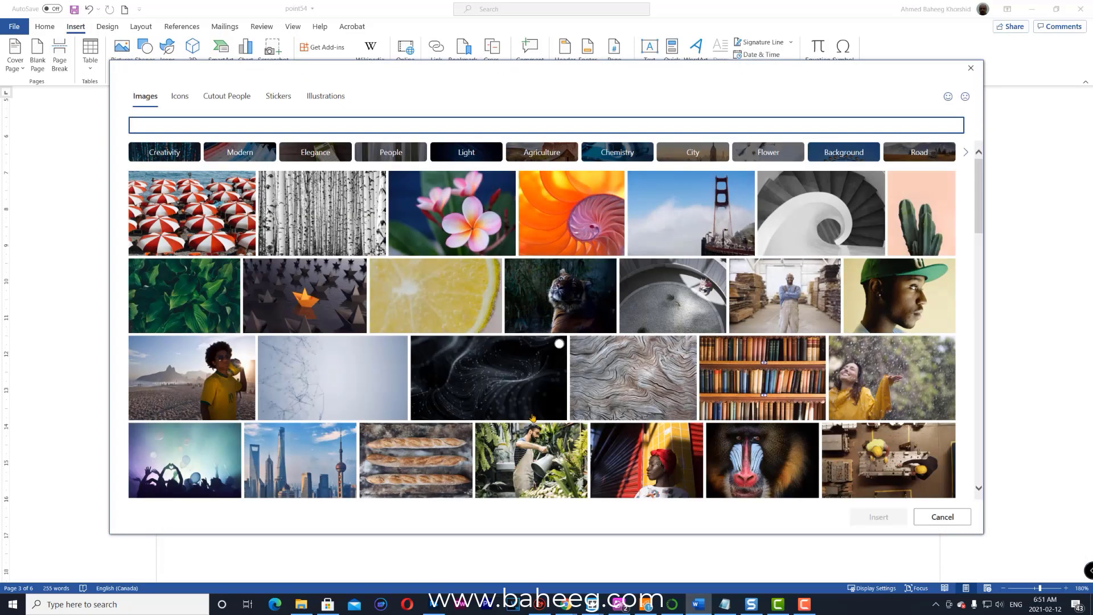
{"action": "key", "text": "Escape"}
Open the Online Pictures dialog for inserting pictures
{"action": "key", "text": "alt"}
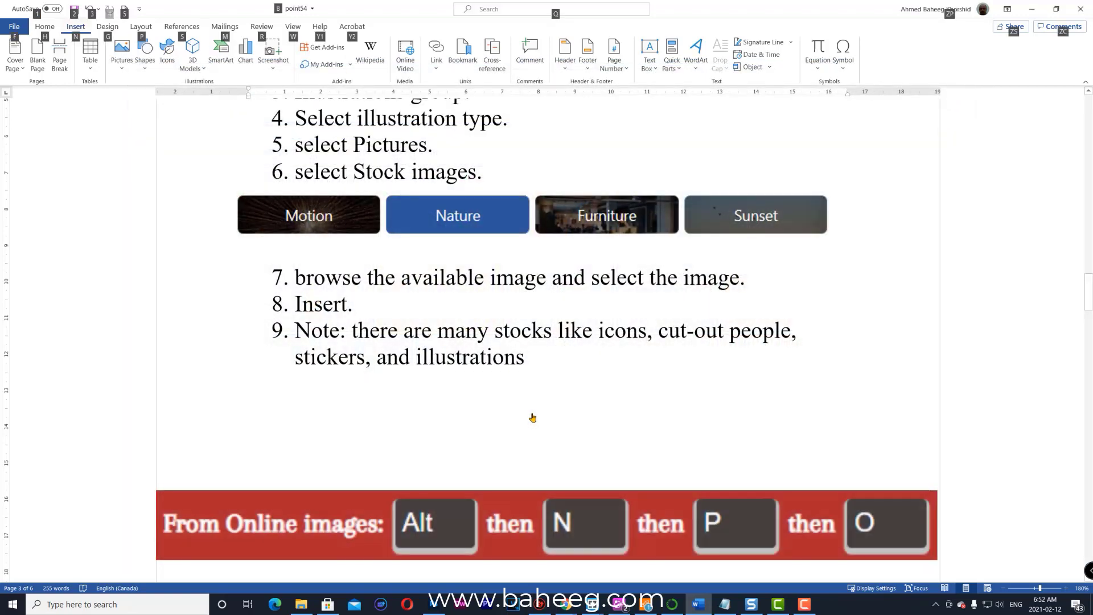
{"action": "key", "text": "n"}
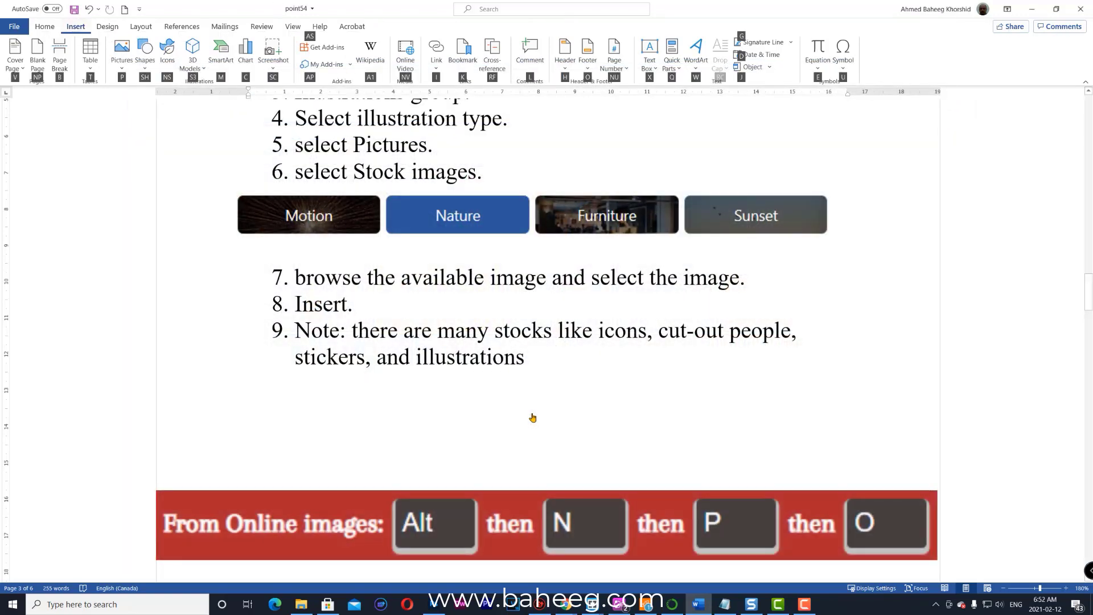
{"action": "key", "text": "p"}
{"action": "key", "text": "o"}
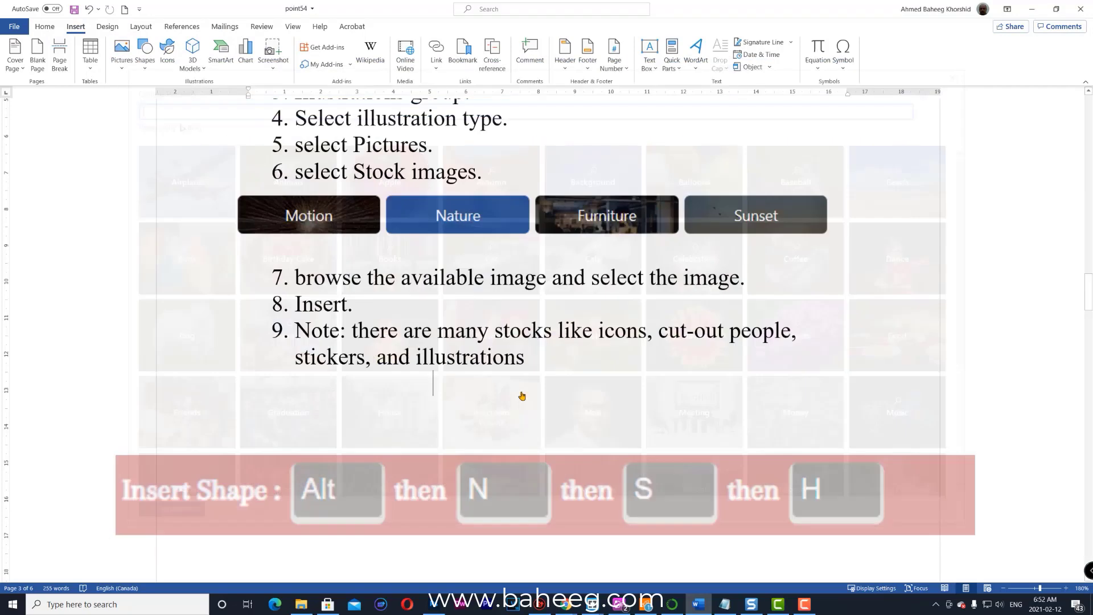
Open the gallery of shapes available for insertion
{"action": "key", "text": "alt"}
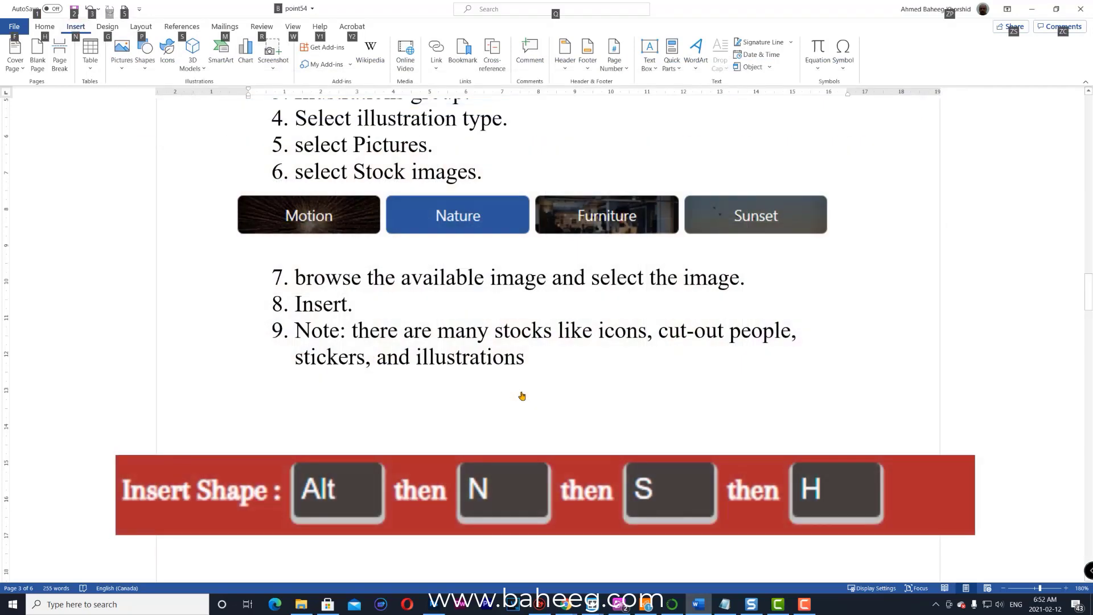
{"action": "key", "text": "n"}
{"action": "key", "text": "s"}
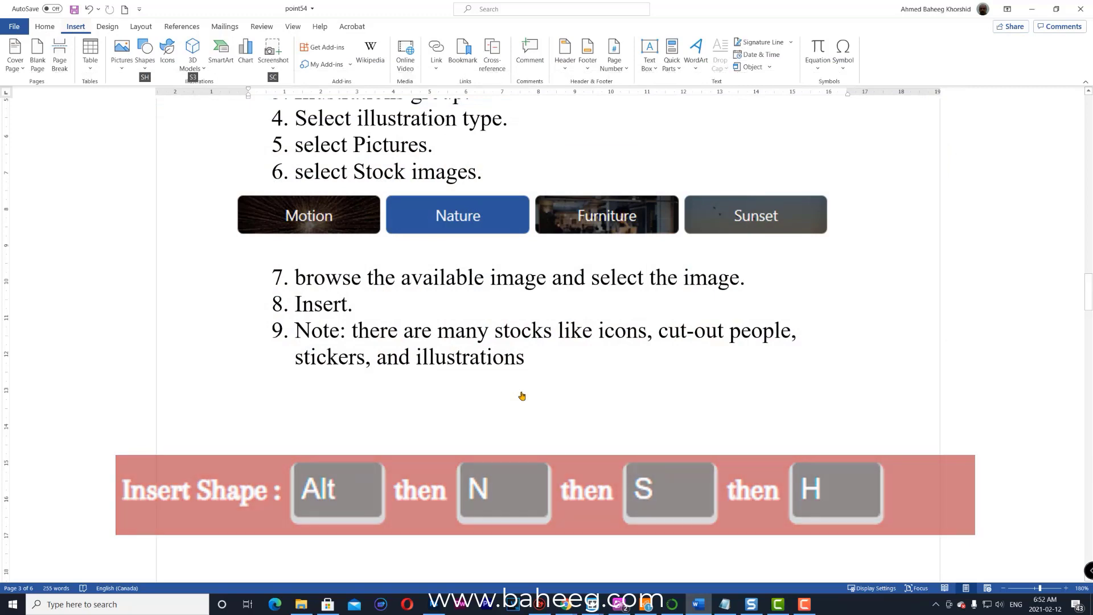
{"action": "key", "text": "h"}
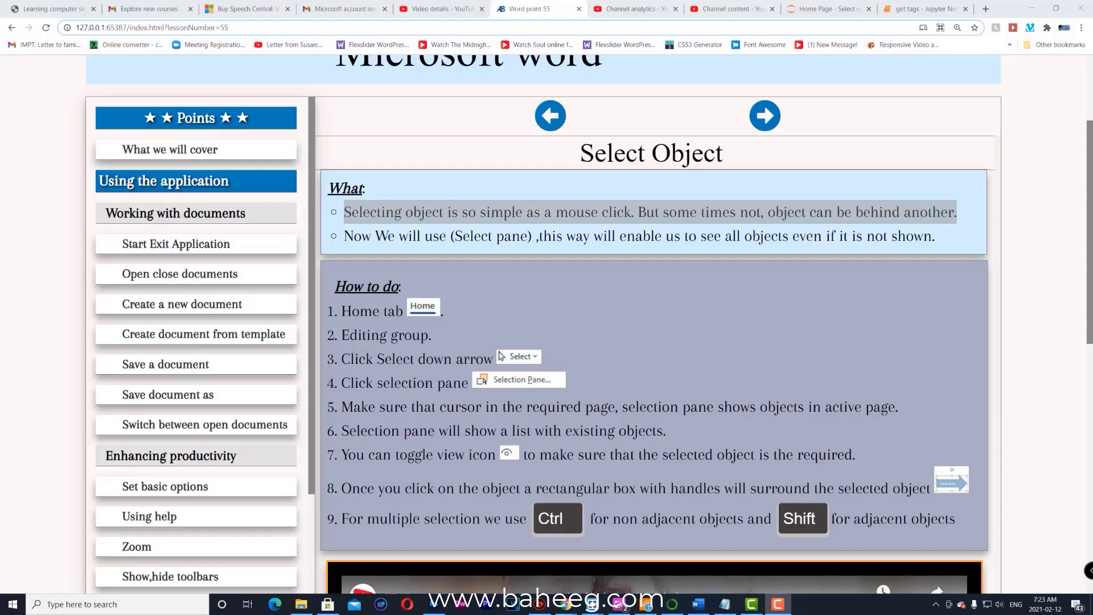
{"action": "left_click", "coordinate": [958, 191]}
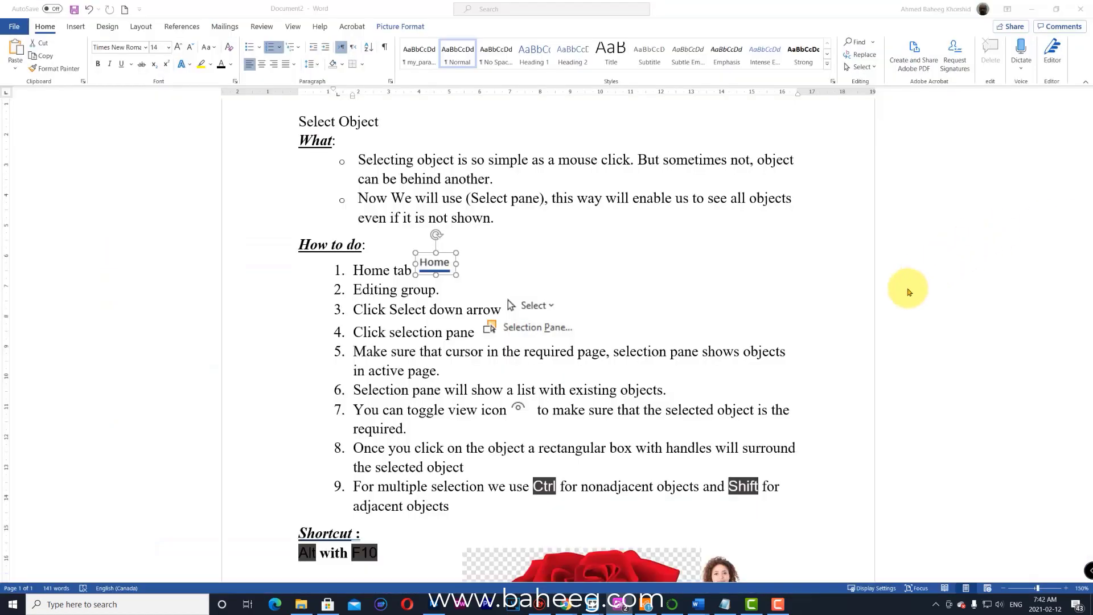
Show the Selection pane listing the pictures in the Select Object document
{"action": "scroll", "coordinate": [910, 292], "scroll_direction": "down", "scroll_amount": 1}
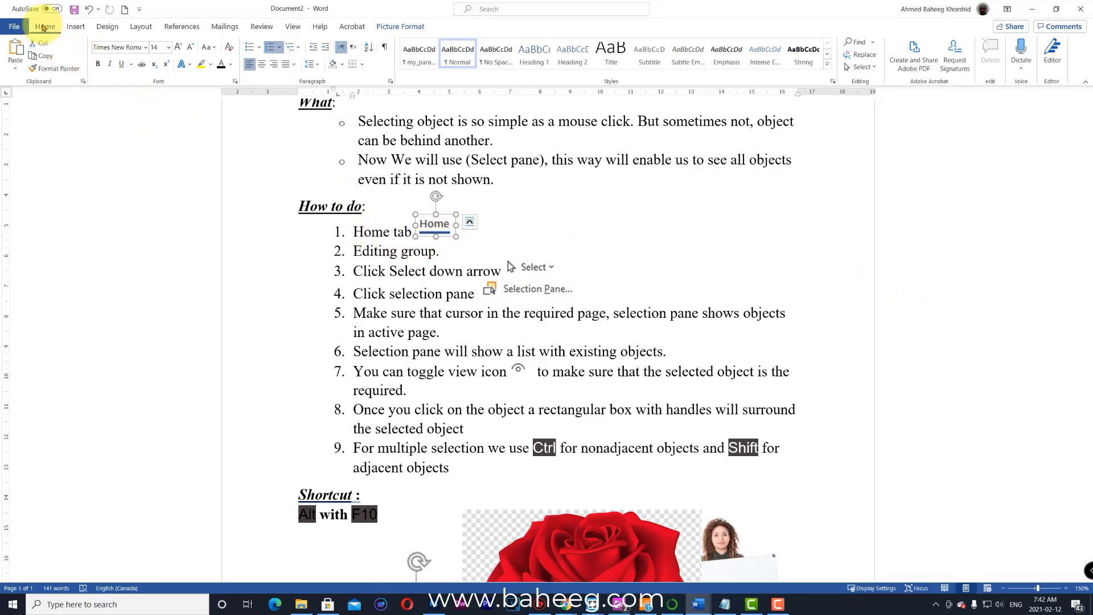
{"action": "left_click", "coordinate": [875, 67]}
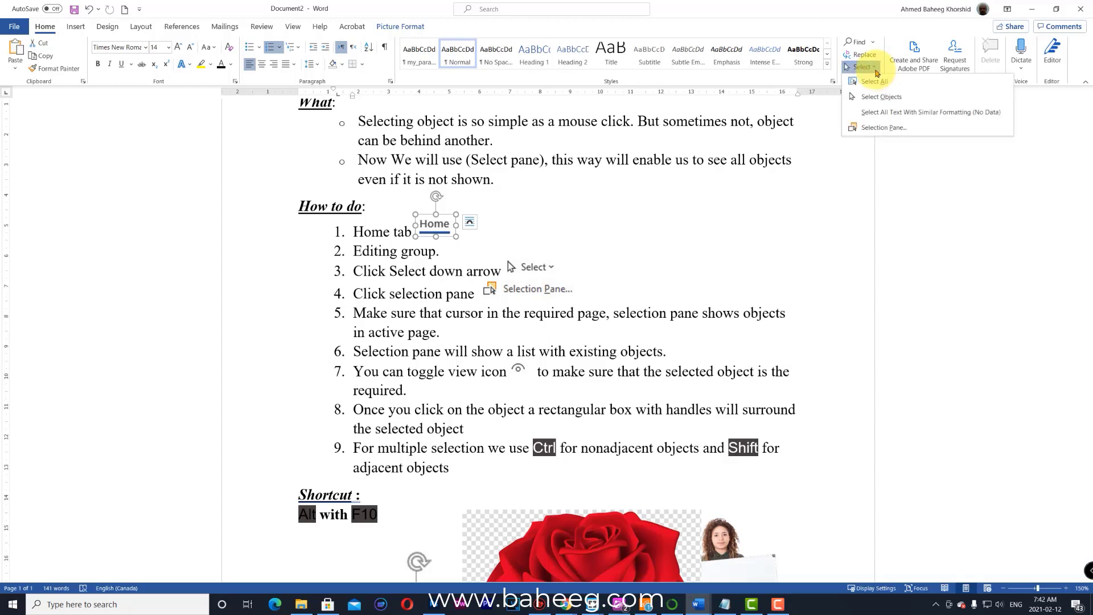
{"action": "left_click", "coordinate": [949, 127]}
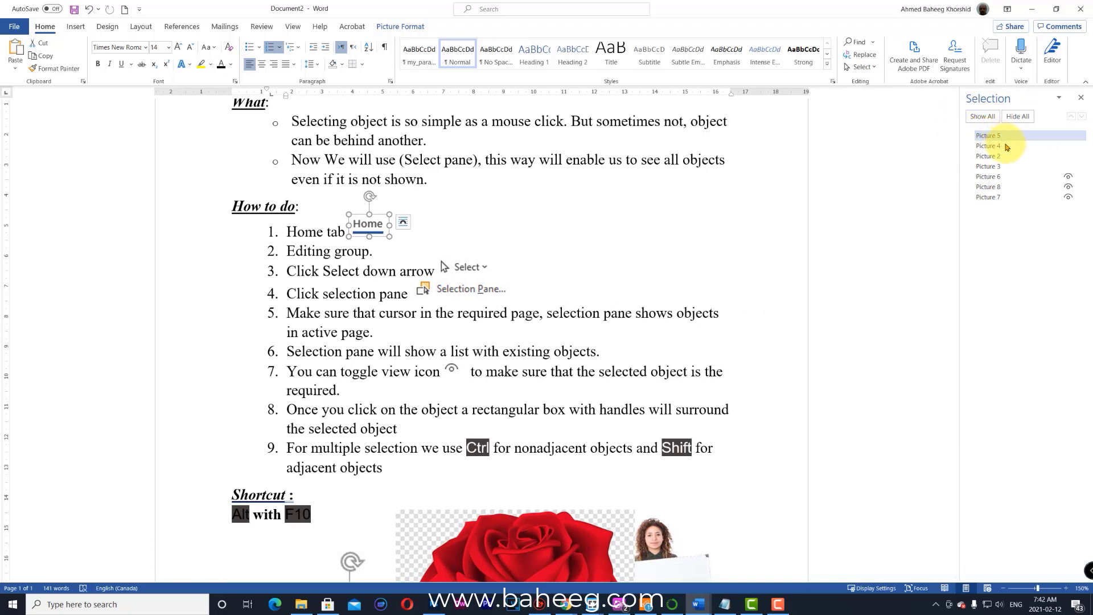
{"action": "left_click", "coordinate": [1011, 166], "text": "ctrl"}
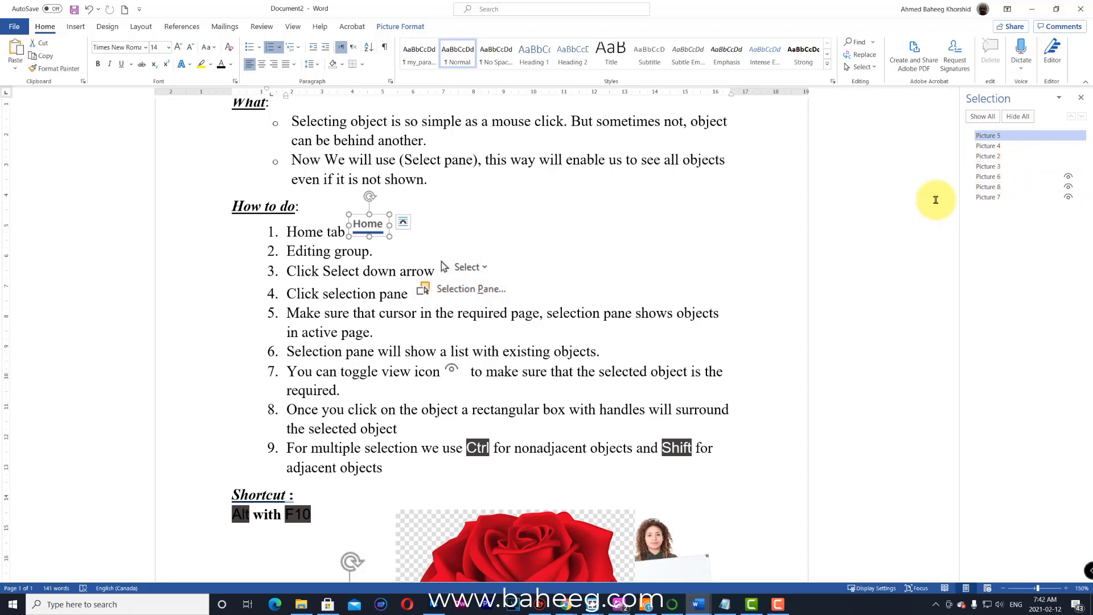
Toggle the visibility of the rose, Picture 6, off and on twice from the Selection pane
{"action": "scroll", "coordinate": [771, 256], "scroll_direction": "down", "scroll_amount": 2}
{"action": "scroll", "coordinate": [771, 255], "scroll_direction": "down", "scroll_amount": 3}
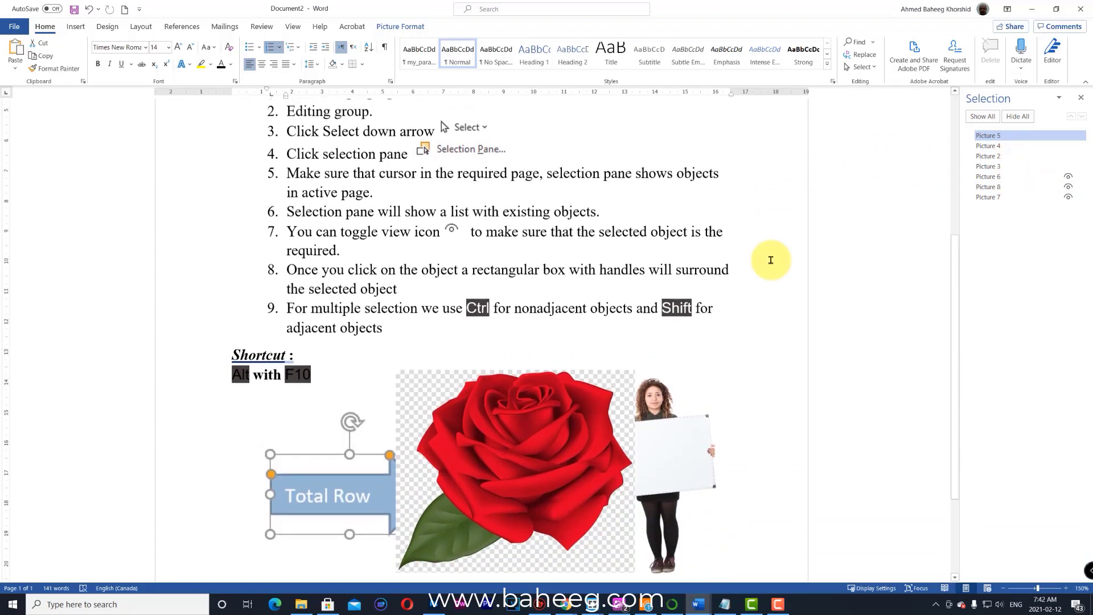
{"action": "scroll", "coordinate": [771, 255], "scroll_direction": "up", "scroll_amount": 1}
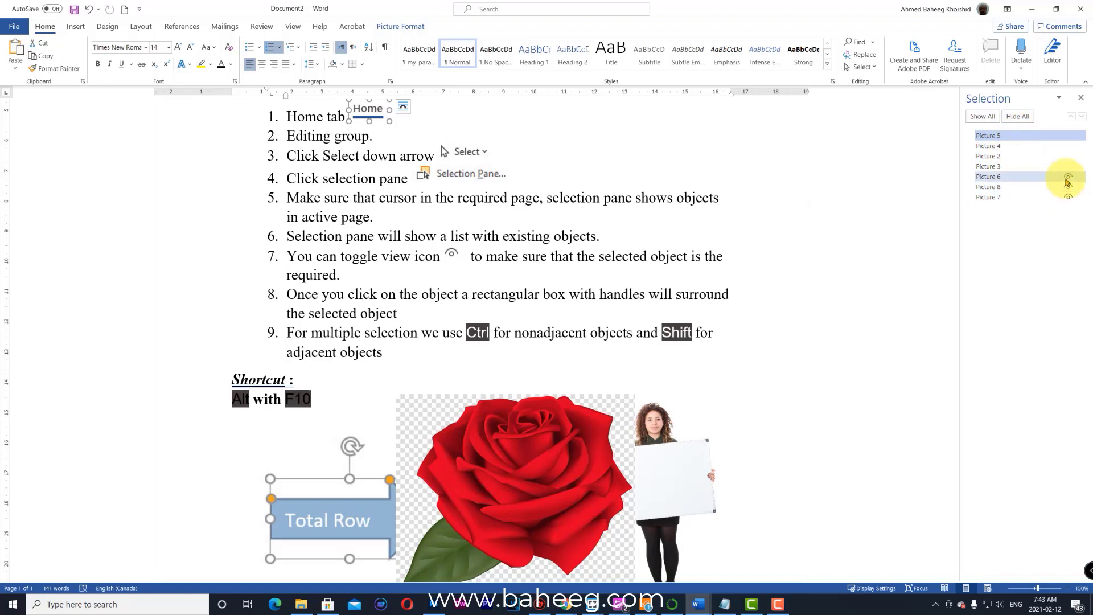
{"action": "left_click", "coordinate": [1068, 178]}
{"action": "left_click", "coordinate": [1067, 178]}
{"action": "left_click", "coordinate": [1068, 178]}
{"action": "left_click", "coordinate": [1067, 178]}
Select Picture 6 in the Selection pane and shrink the rose slightly from its upper-right corner
{"action": "left_click", "coordinate": [1045, 180]}
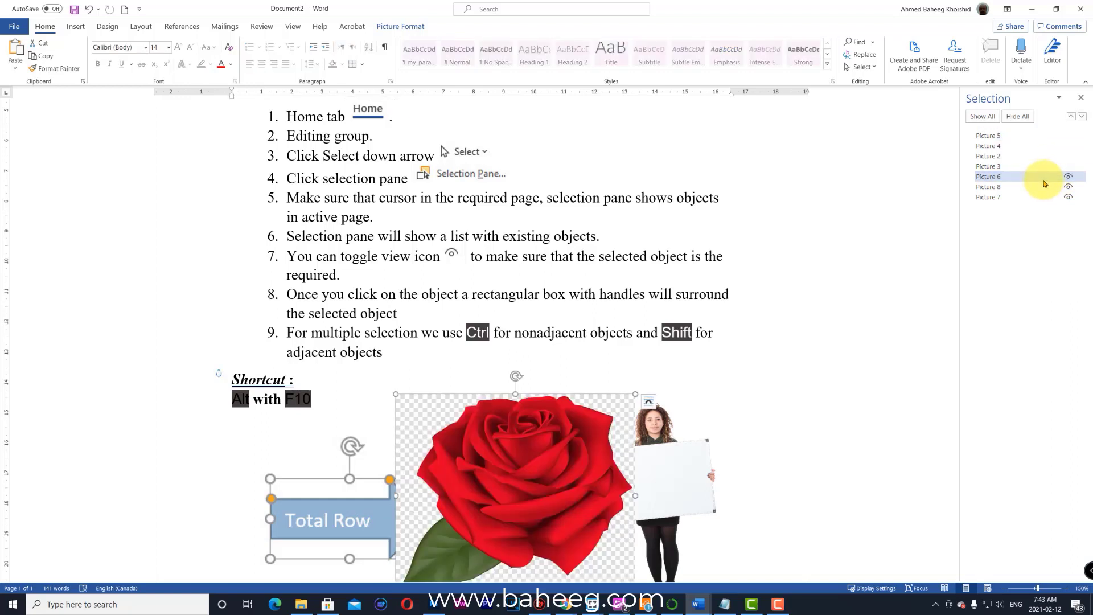
{"action": "scroll", "coordinate": [725, 307], "scroll_direction": "down", "scroll_amount": 3}
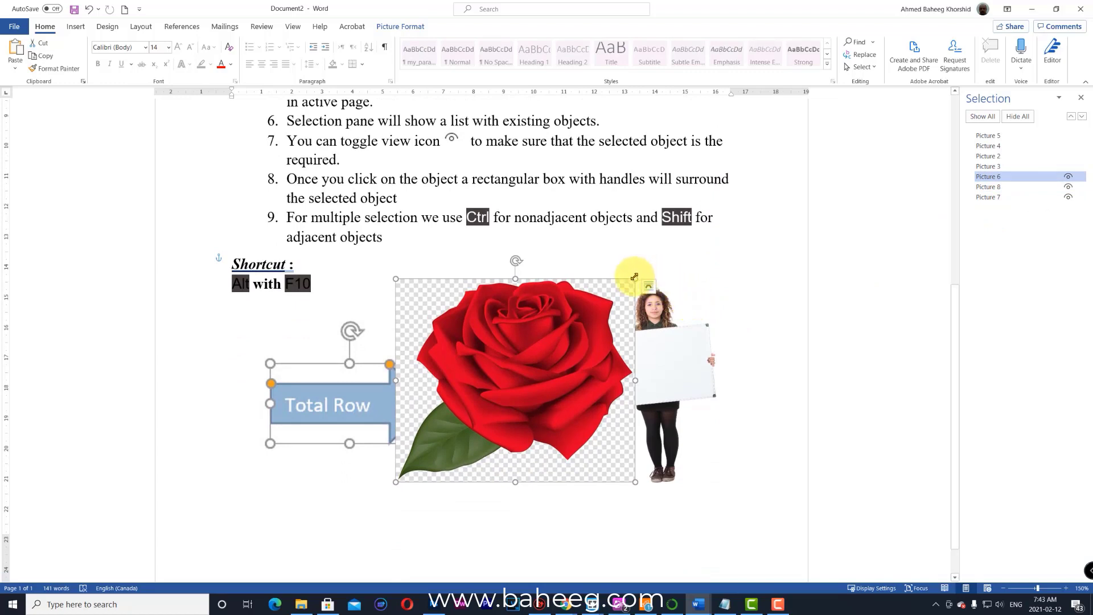
{"action": "left_click_drag", "start_coordinate": [635, 277], "coordinate": [616, 295]}
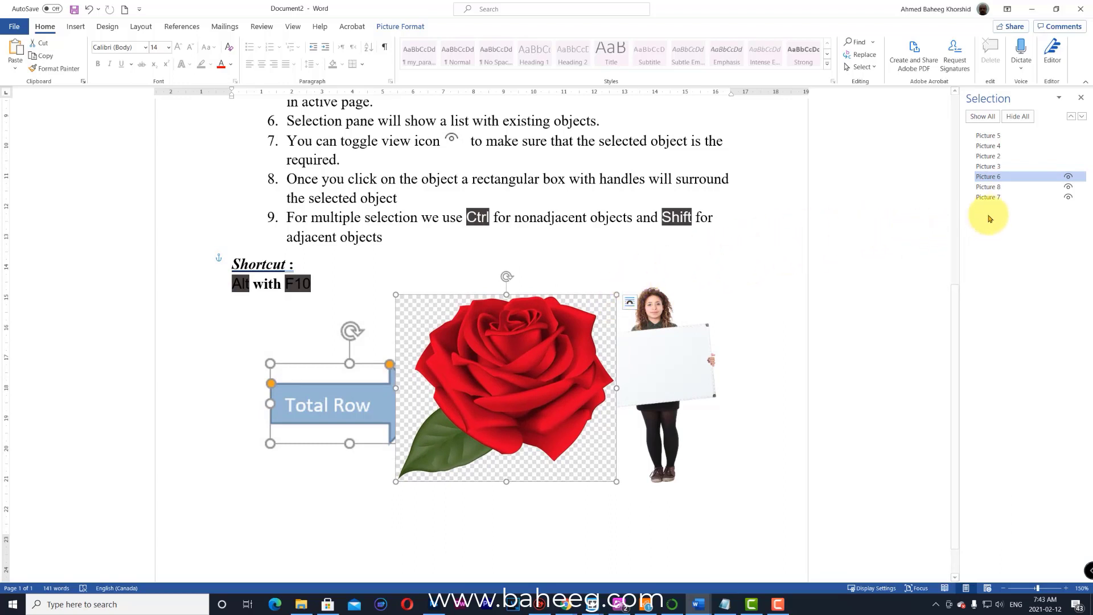
Add Picture 7 to the selection of Picture 6, and select the adjacent range from Picture 2 to Picture 8 instead
{"action": "left_click", "coordinate": [1005, 197], "text": "ctrl"}
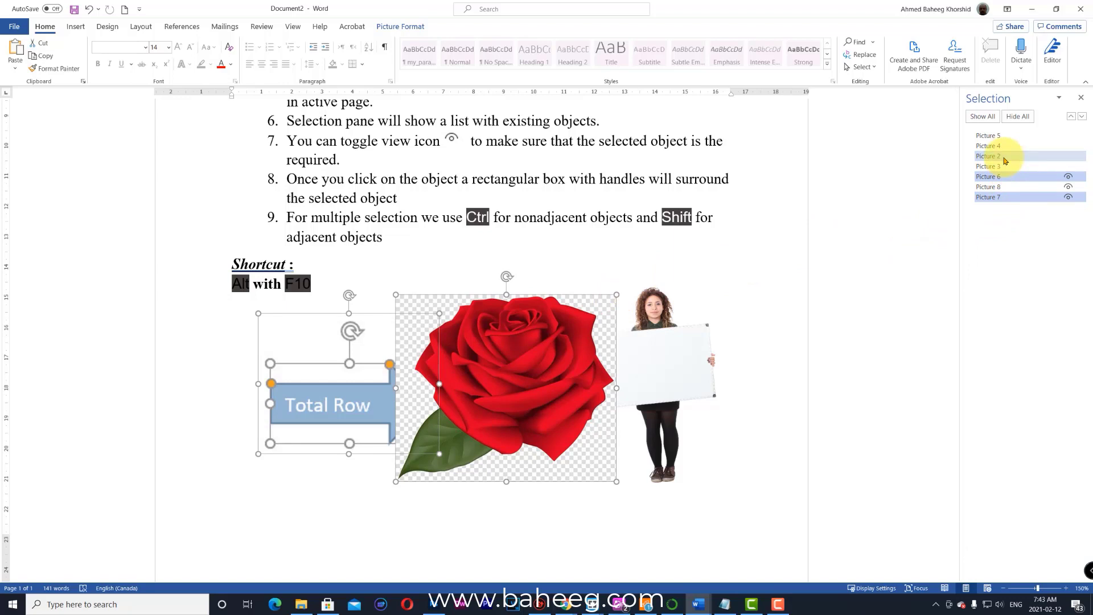
{"action": "left_click", "coordinate": [1003, 156]}
{"action": "left_click", "coordinate": [1009, 187], "text": "shift"}
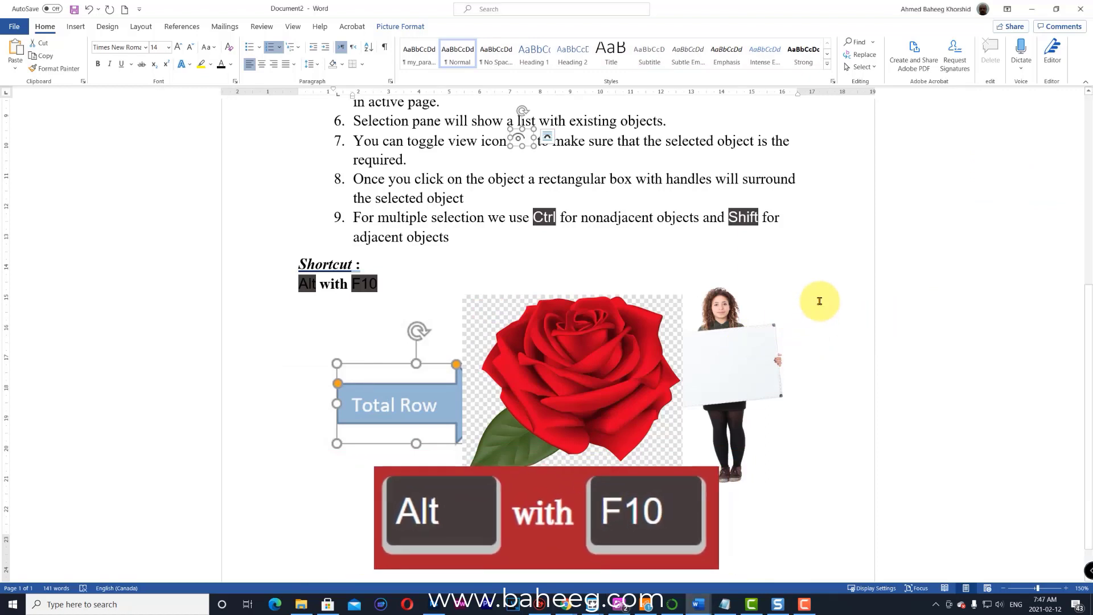
Toggle the Selection pane using its keyboard shortcut
{"action": "key", "text": "alt"}
{"action": "key", "text": "alt+F10"}
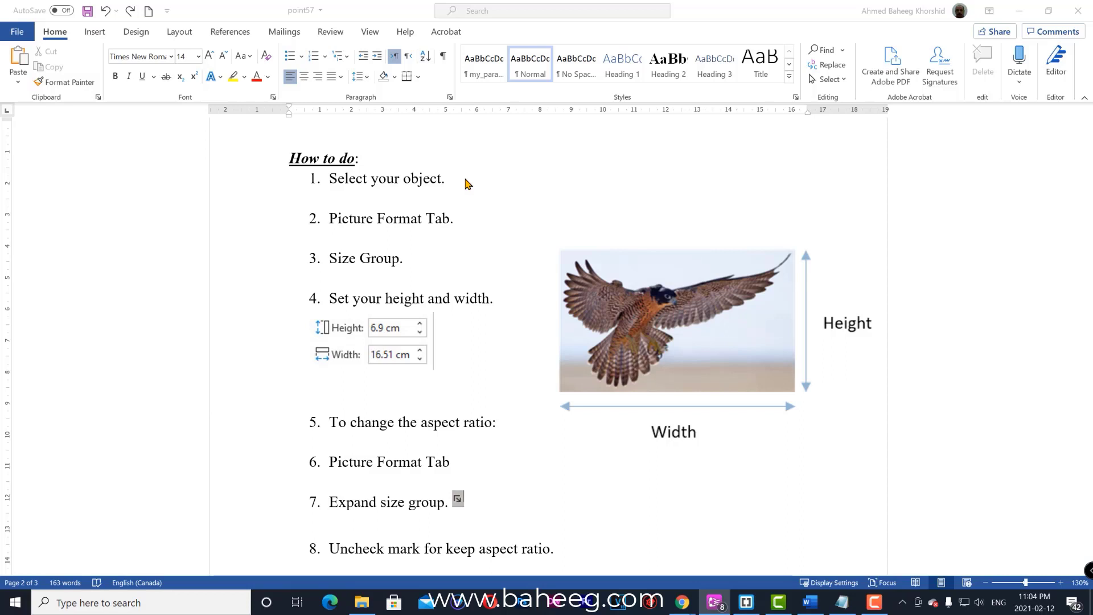
Select the bird picture and adjust its size to 6.68 cm high and 10.7 cm wide
{"action": "left_click", "coordinate": [647, 336]}
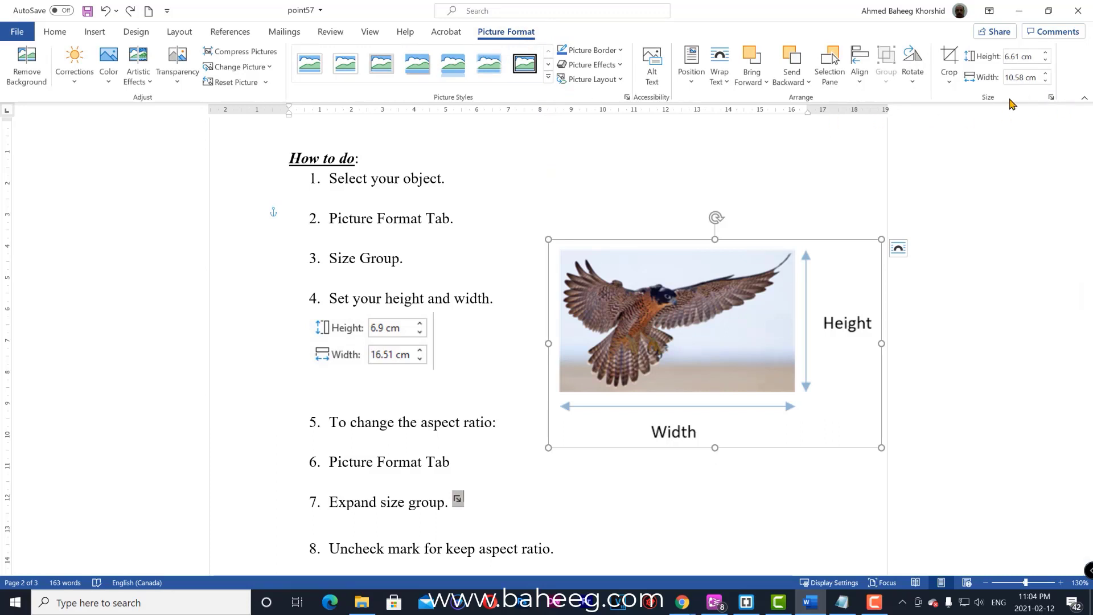
{"action": "left_click", "coordinate": [1045, 53]}
{"action": "left_click", "coordinate": [1045, 53]}
{"action": "left_click", "coordinate": [1046, 81]}
{"action": "left_click", "coordinate": [1045, 81]}
{"action": "left_click", "coordinate": [1046, 81]}
{"action": "left_click", "coordinate": [1045, 81]}
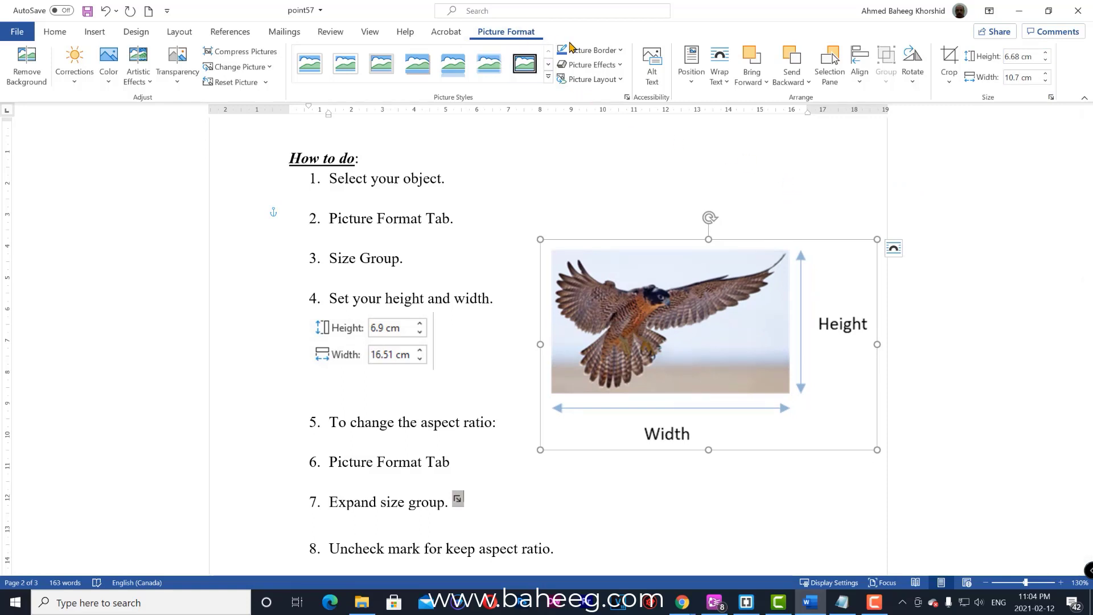
Unlock the bird picture's aspect ratio, and stretch it to about 8.1 cm high and narrow it to about 9.8 cm wide
{"action": "left_click", "coordinate": [1052, 98]}
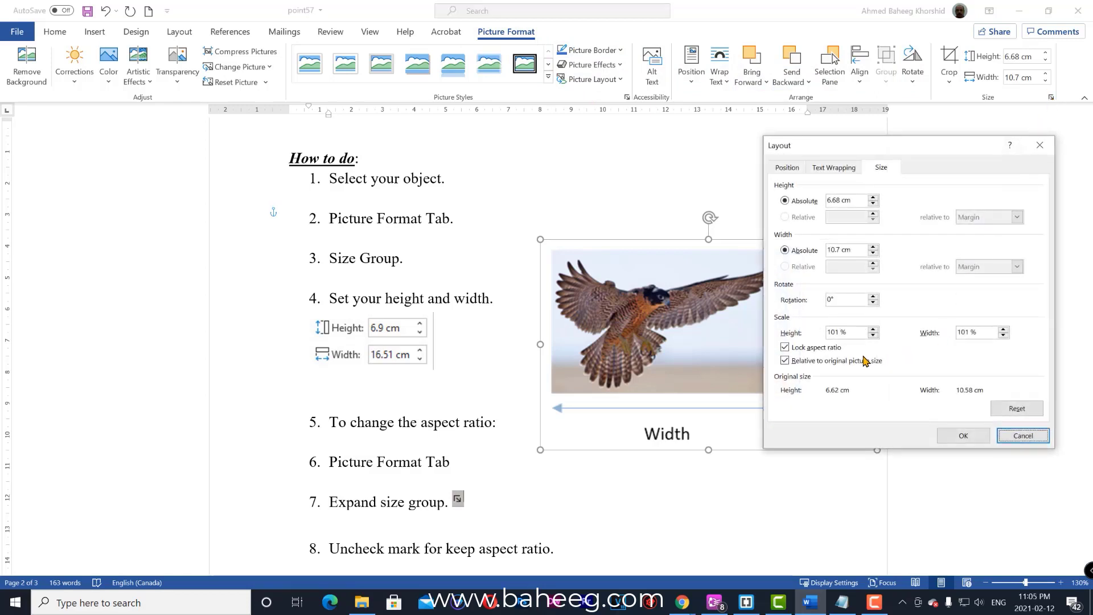
{"action": "left_click", "coordinate": [820, 354]}
{"action": "left_click", "coordinate": [962, 435]}
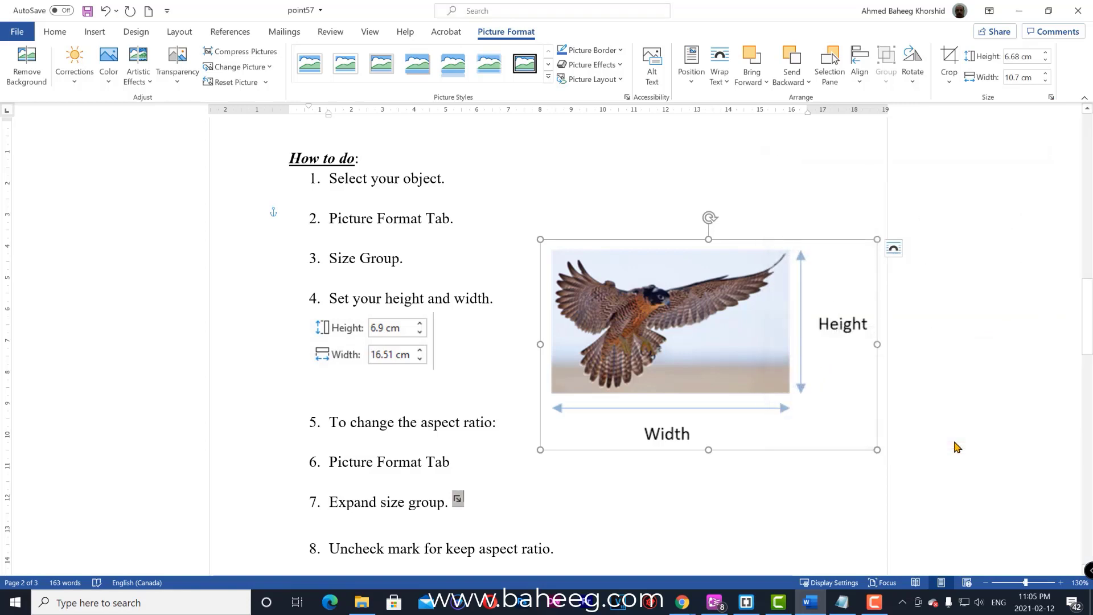
{"action": "left_click_drag", "start_coordinate": [709, 239], "coordinate": [710, 195]}
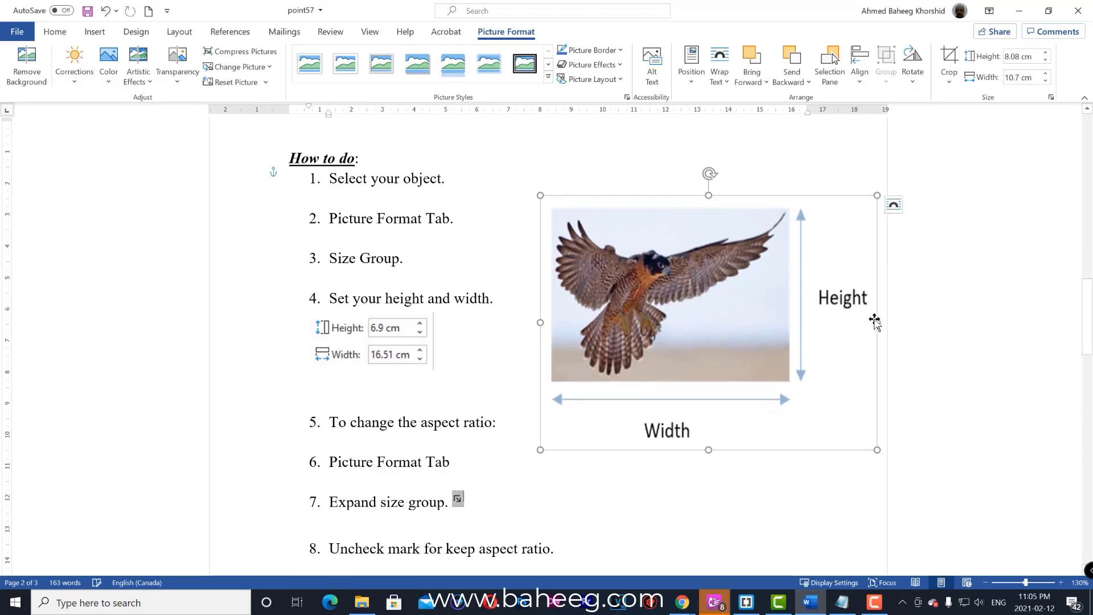
{"action": "left_click_drag", "start_coordinate": [877, 324], "coordinate": [853, 322]}
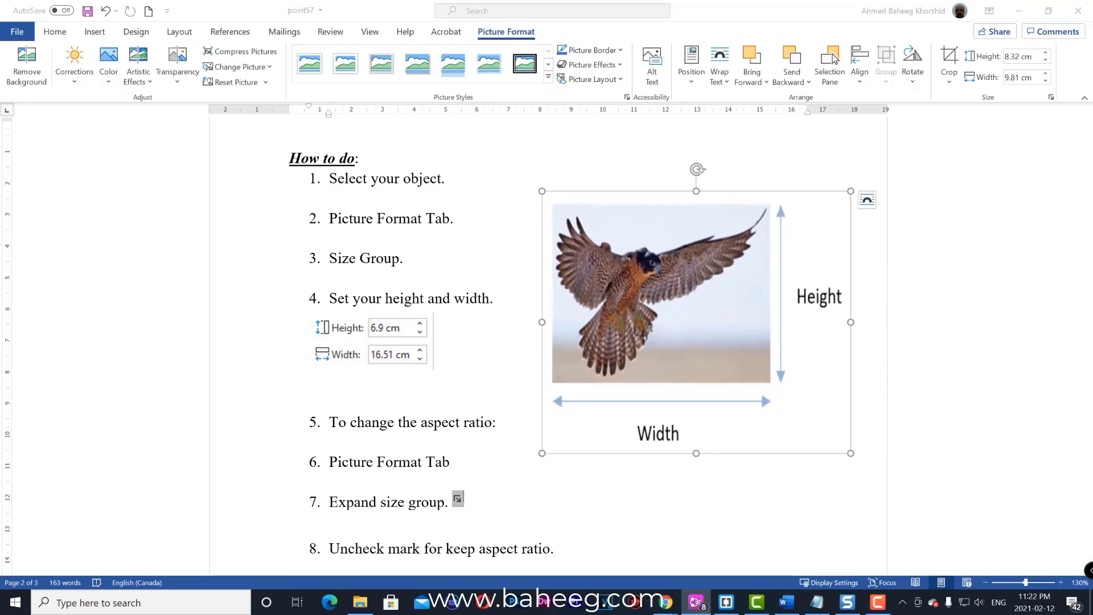
Increase the bird picture's width in small increments to 10.41 cm
{"action": "left_click", "coordinate": [763, 354]}
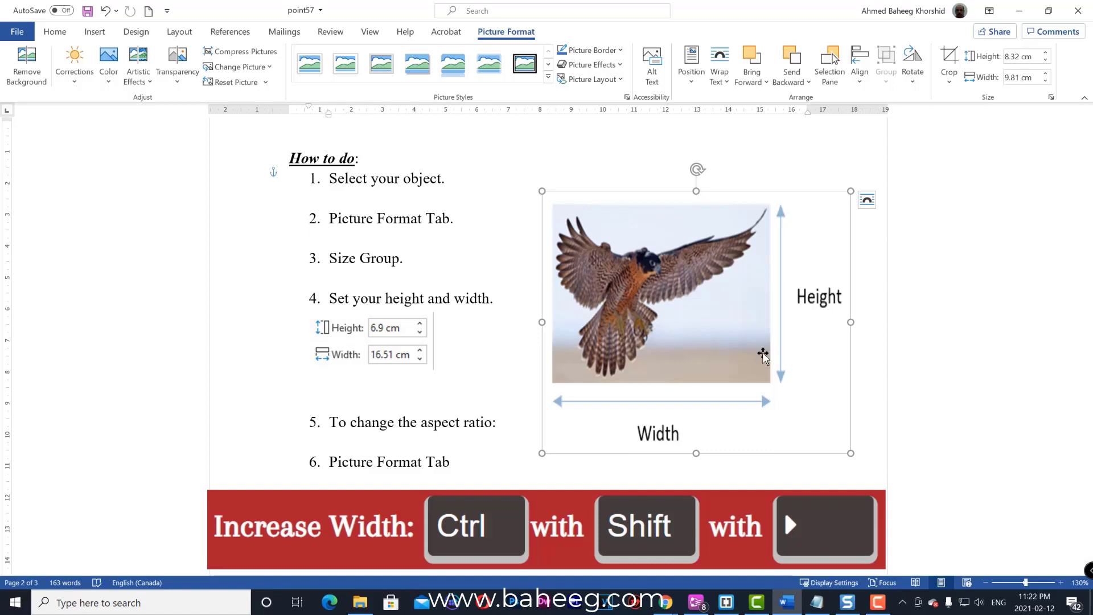
{"action": "key", "text": "ctrl+shift+Right"}
{"action": "key", "text": "ctrl+shift+Right"}
{"action": "key", "text": "ctrl+shift+Right"}
{"action": "key", "text": "ctrl+shift+Right"}
{"action": "key", "text": "ctrl+shift+Right"}
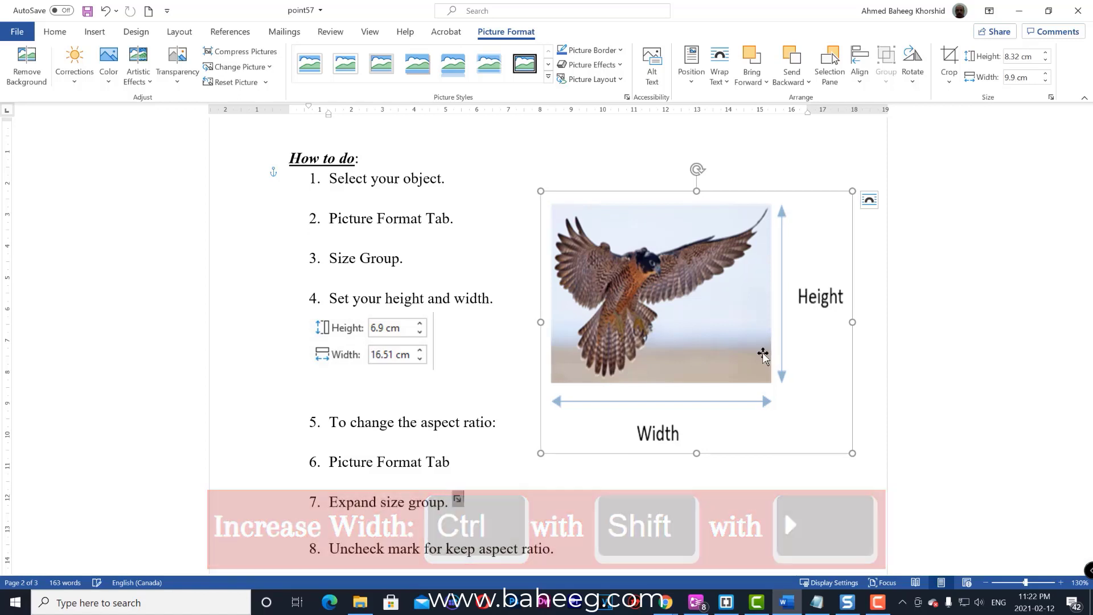
{"action": "key", "text": "ctrl+shift+Right"}
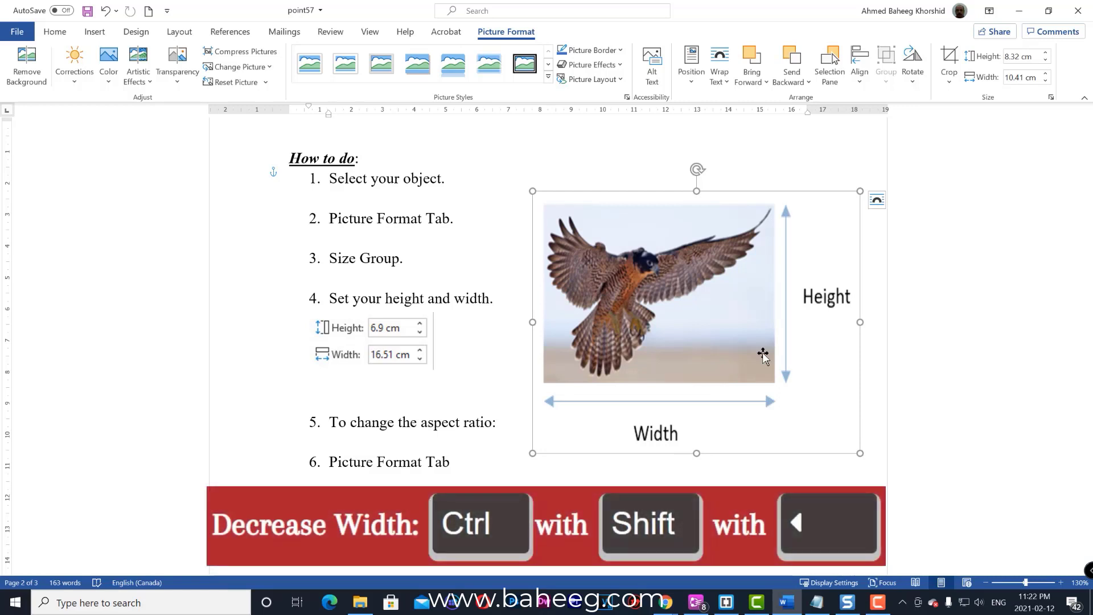
Decrease the bird picture's width in small increments to 9.81 cm
{"action": "key", "text": "ctrl+shift+Left"}
{"action": "key", "text": "ctrl+shift+Left"}
{"action": "key", "text": "ctrl+shift+Left"}
{"action": "key", "text": "ctrl+shift+Left"}
{"action": "key", "text": "ctrl+shift+Left"}
{"action": "key", "text": "ctrl+shift+Left"}
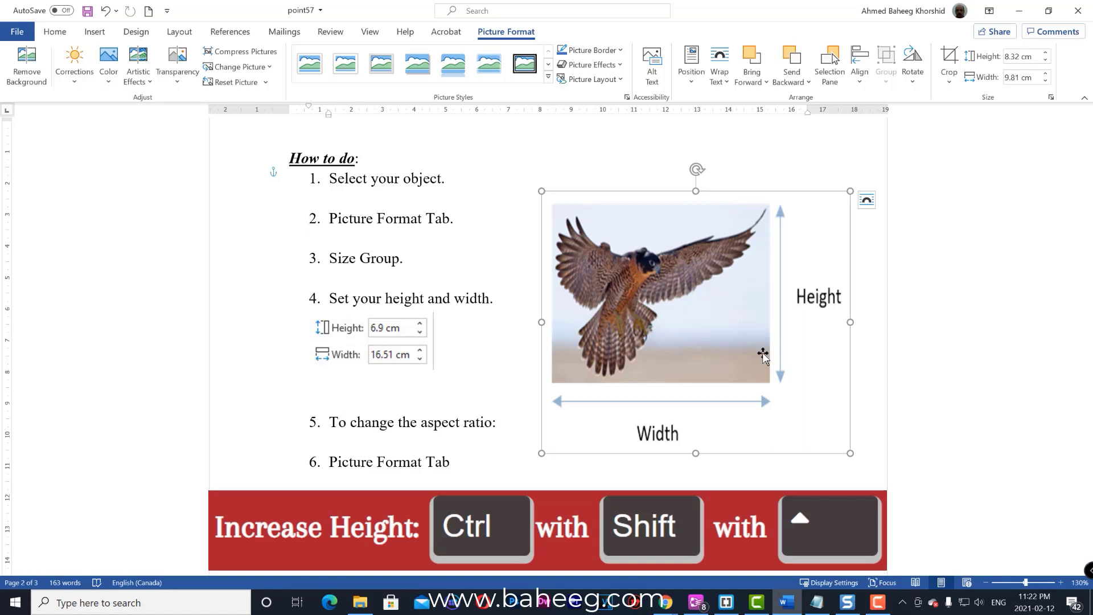
Increase the bird picture's height in small increments to 9.66 cm
{"action": "key", "text": "ctrl+shift+Up"}
{"action": "key", "text": "ctrl+shift+Up"}
{"action": "key", "text": "ctrl+shift+Up"}
{"action": "key", "text": "ctrl+shift+Up"}
{"action": "key", "text": "ctrl+shift+Up"}
{"action": "key", "text": "ctrl+shift+Up"}
{"action": "key", "text": "ctrl+shift+Up"}
{"action": "key", "text": "ctrl+shift+Up"}
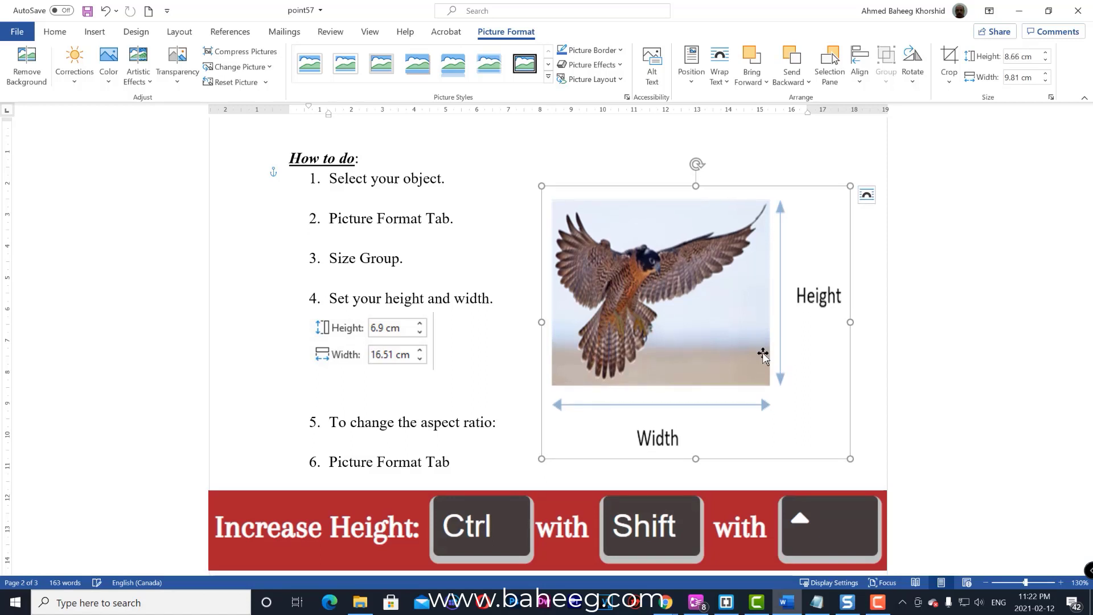
{"action": "key", "text": "ctrl+shift+Up"}
{"action": "key", "text": "ctrl+shift+Up"}
{"action": "key", "text": "ctrl+shift+Up"}
{"action": "key", "text": "ctrl+shift+Up"}
{"action": "key", "text": "ctrl+shift+Up"}
{"action": "key", "text": "ctrl+shift+Up"}
{"action": "key", "text": "ctrl+shift+Up"}
{"action": "key", "text": "ctrl+shift+Up"}
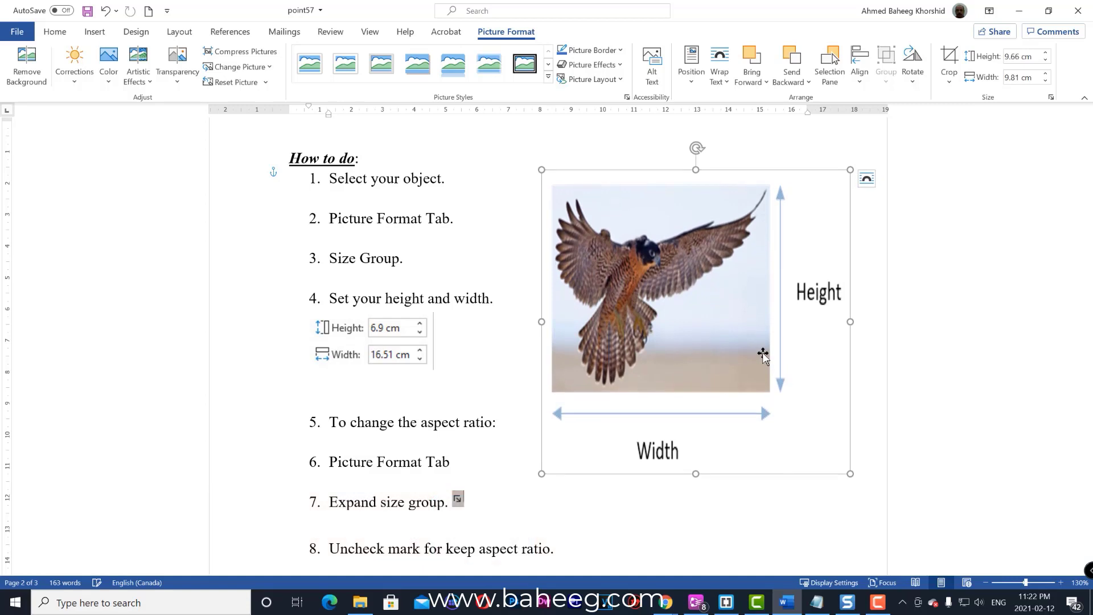